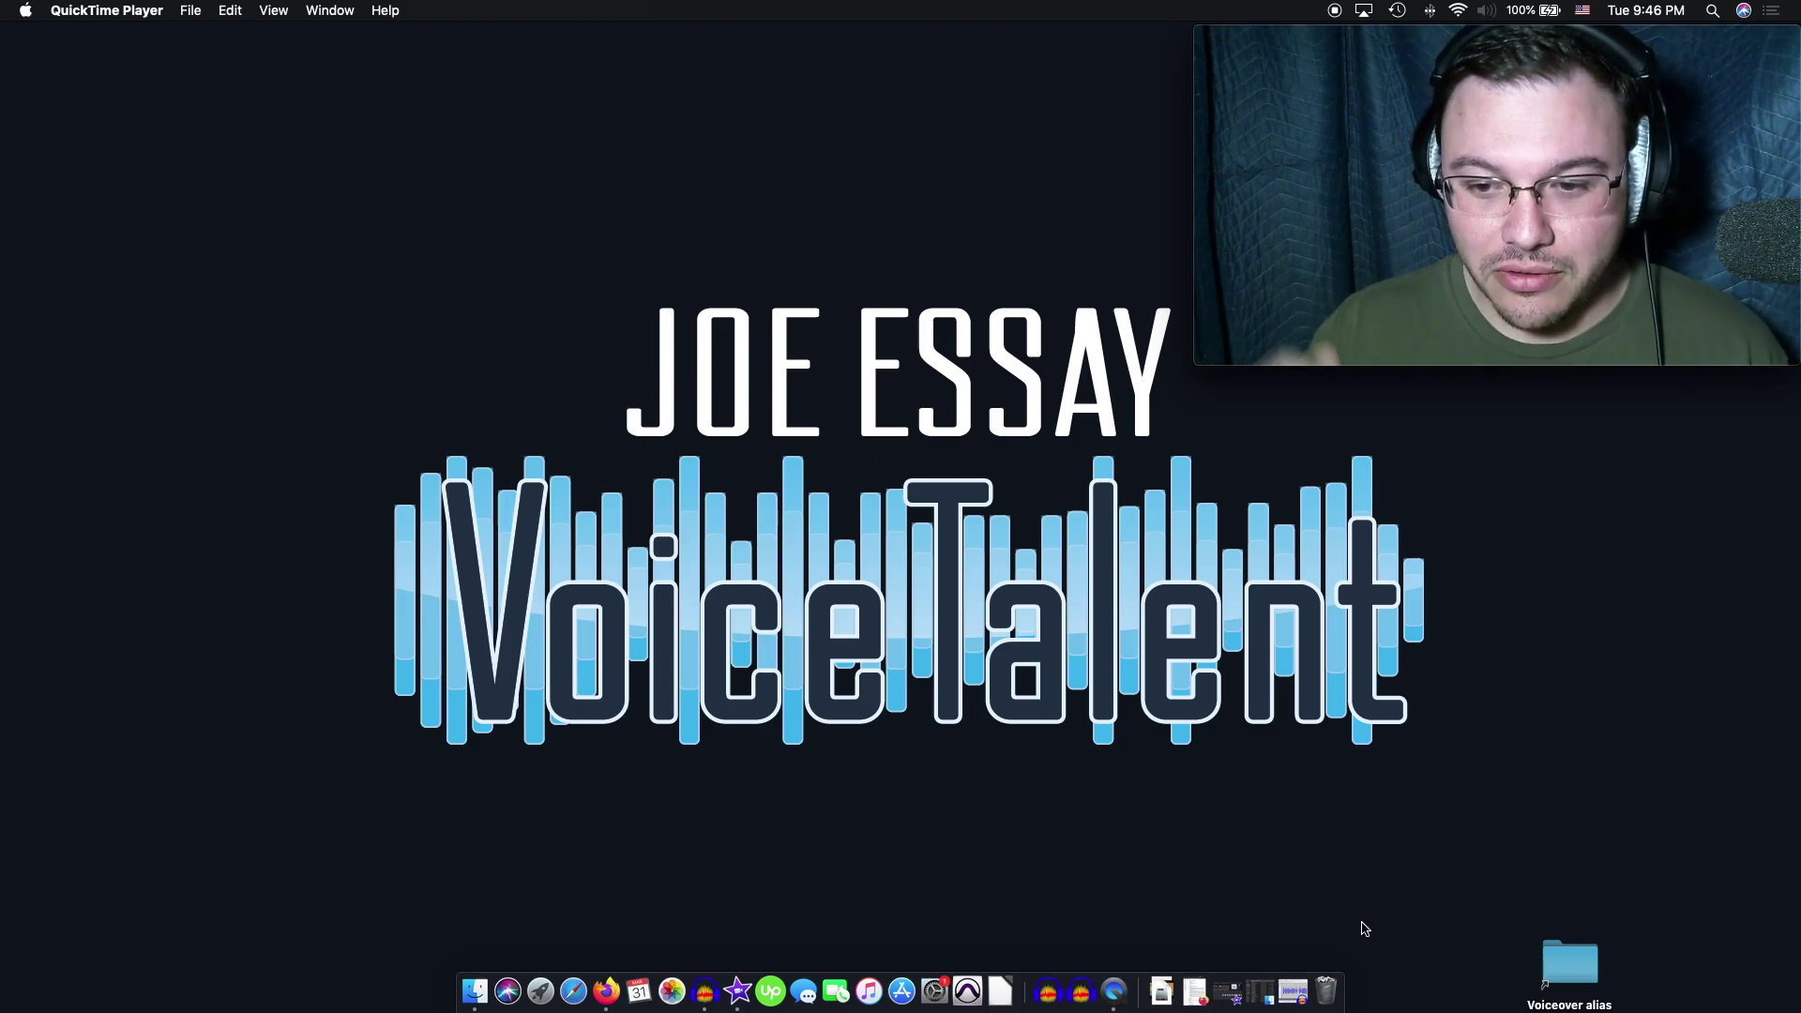
Step: Open the Applications folder in Finder and bring up the context menu for Audacity.app
{"action": "left_click", "coordinate": [1300, 983]}
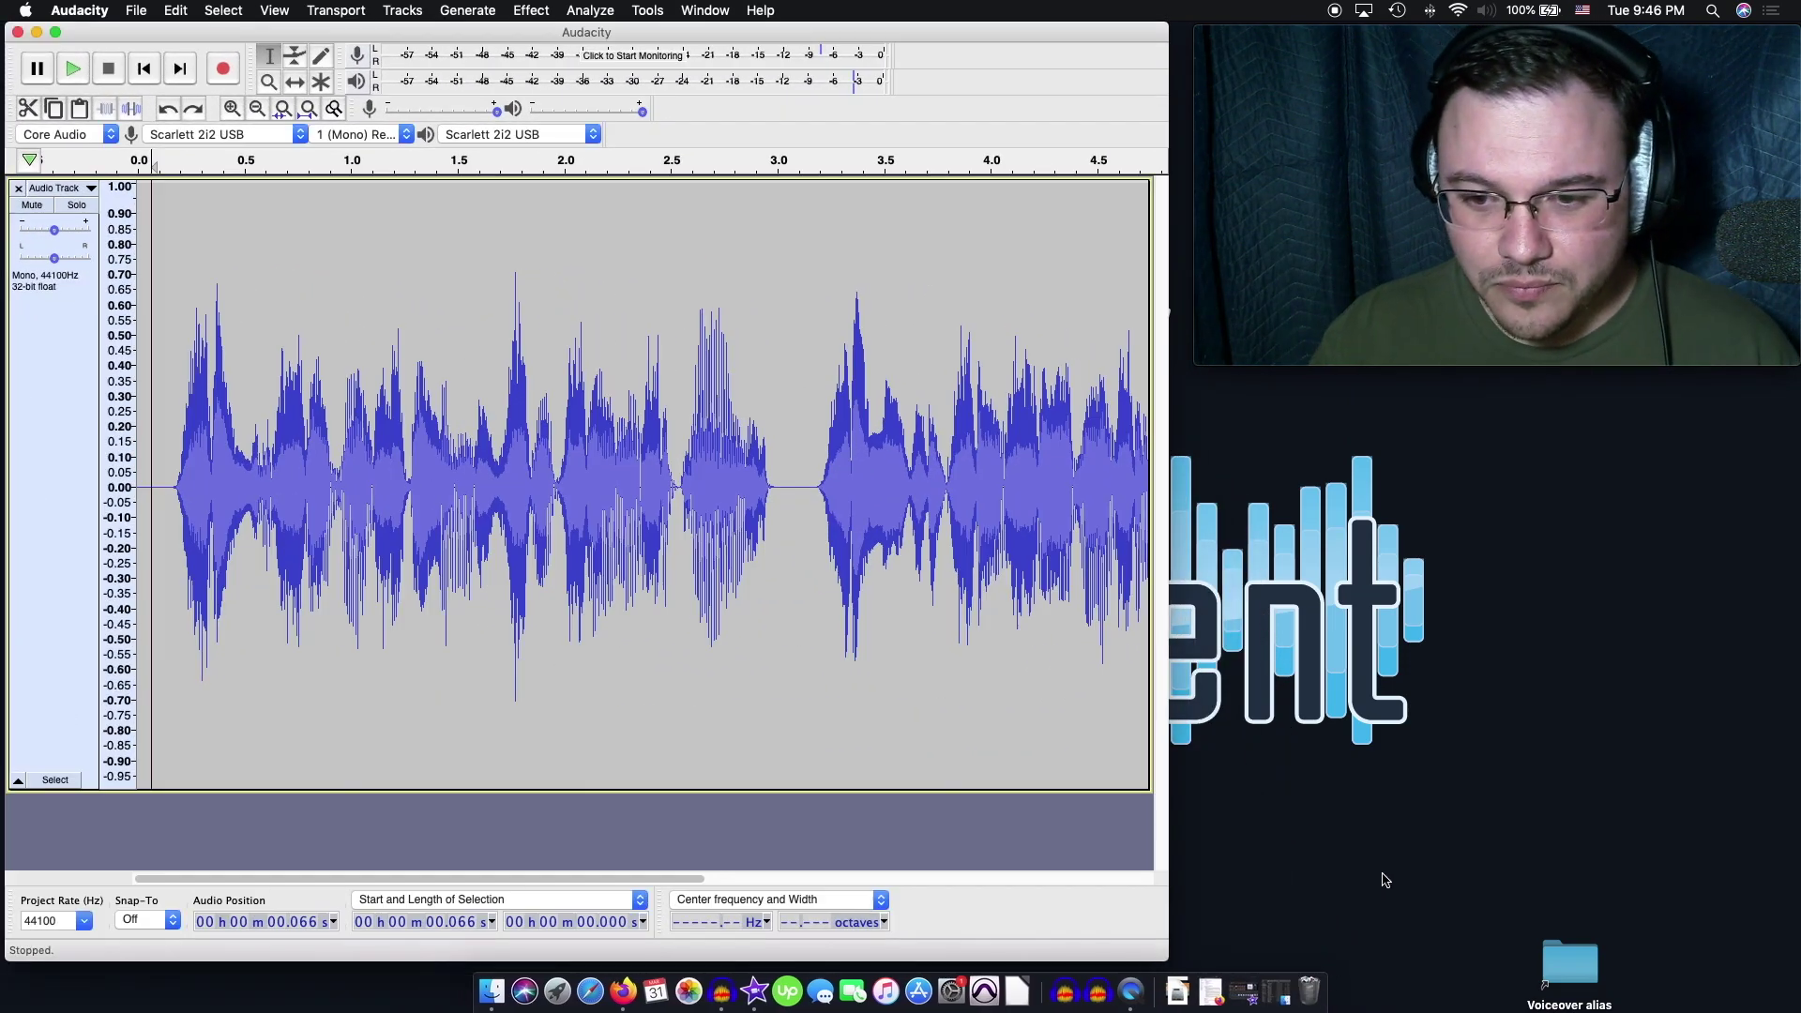
{"action": "left_click", "coordinate": [1276, 985]}
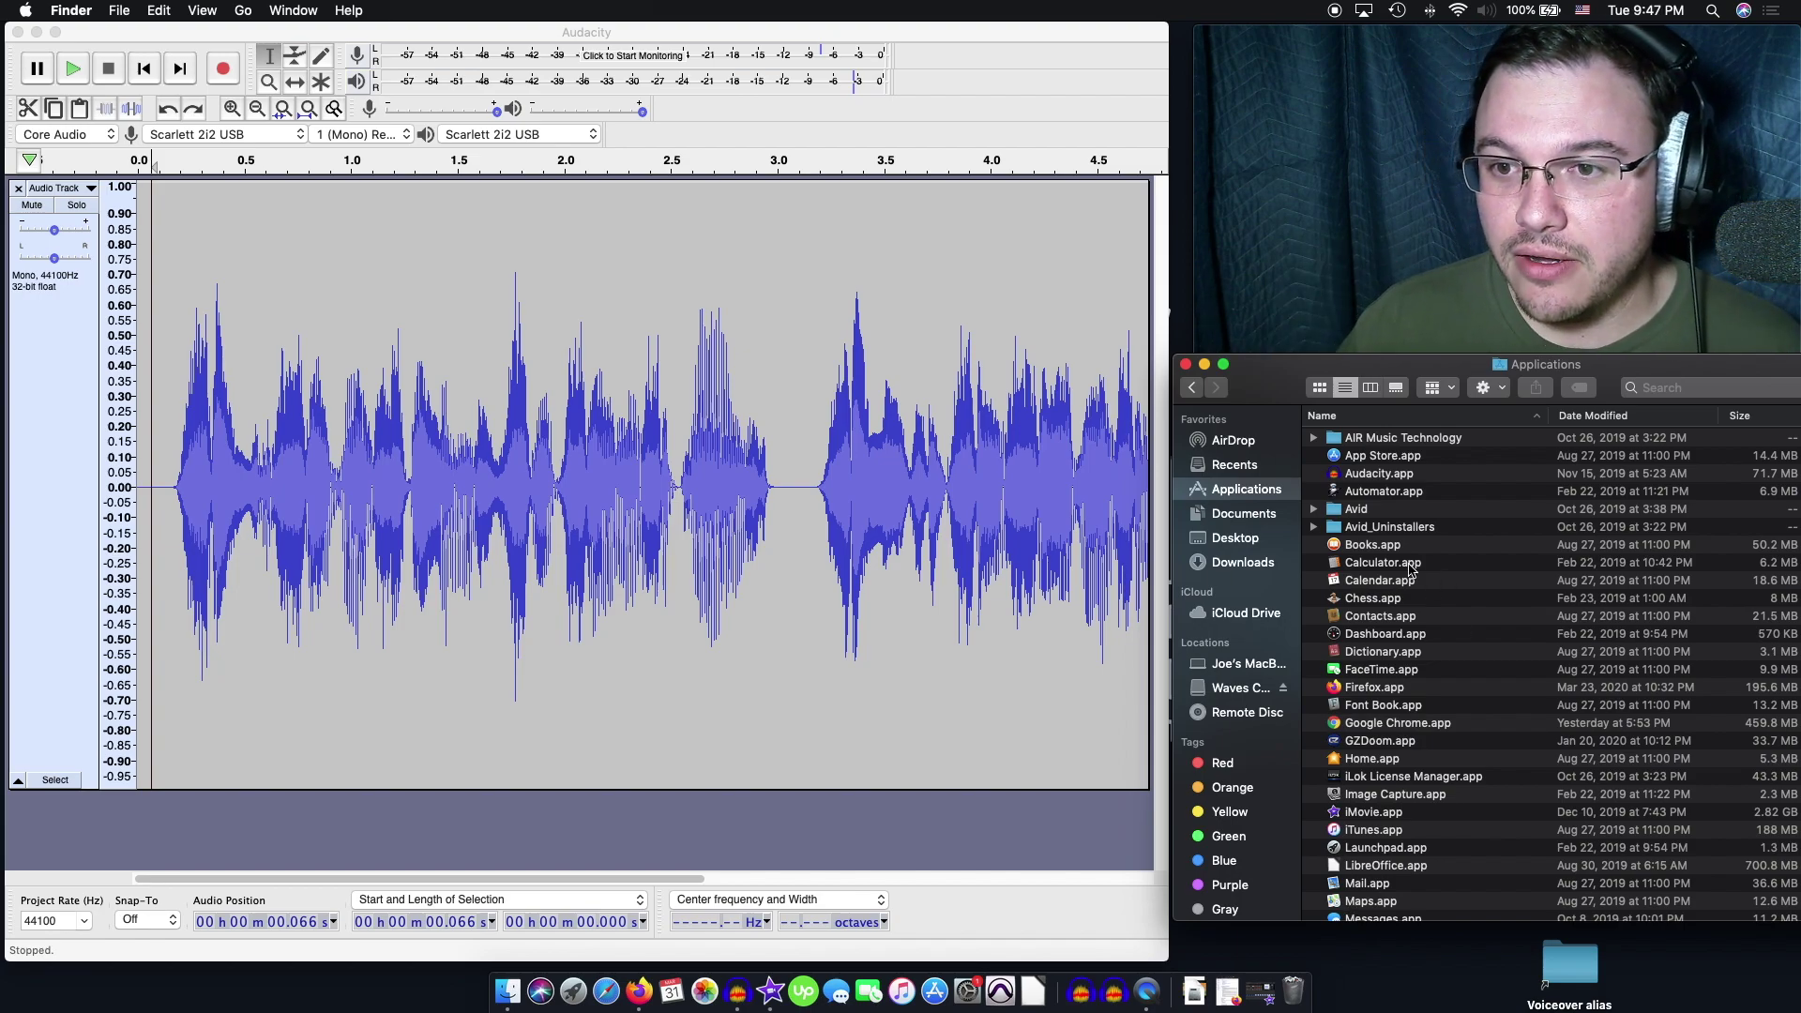
{"action": "left_click", "coordinate": [1384, 478]}
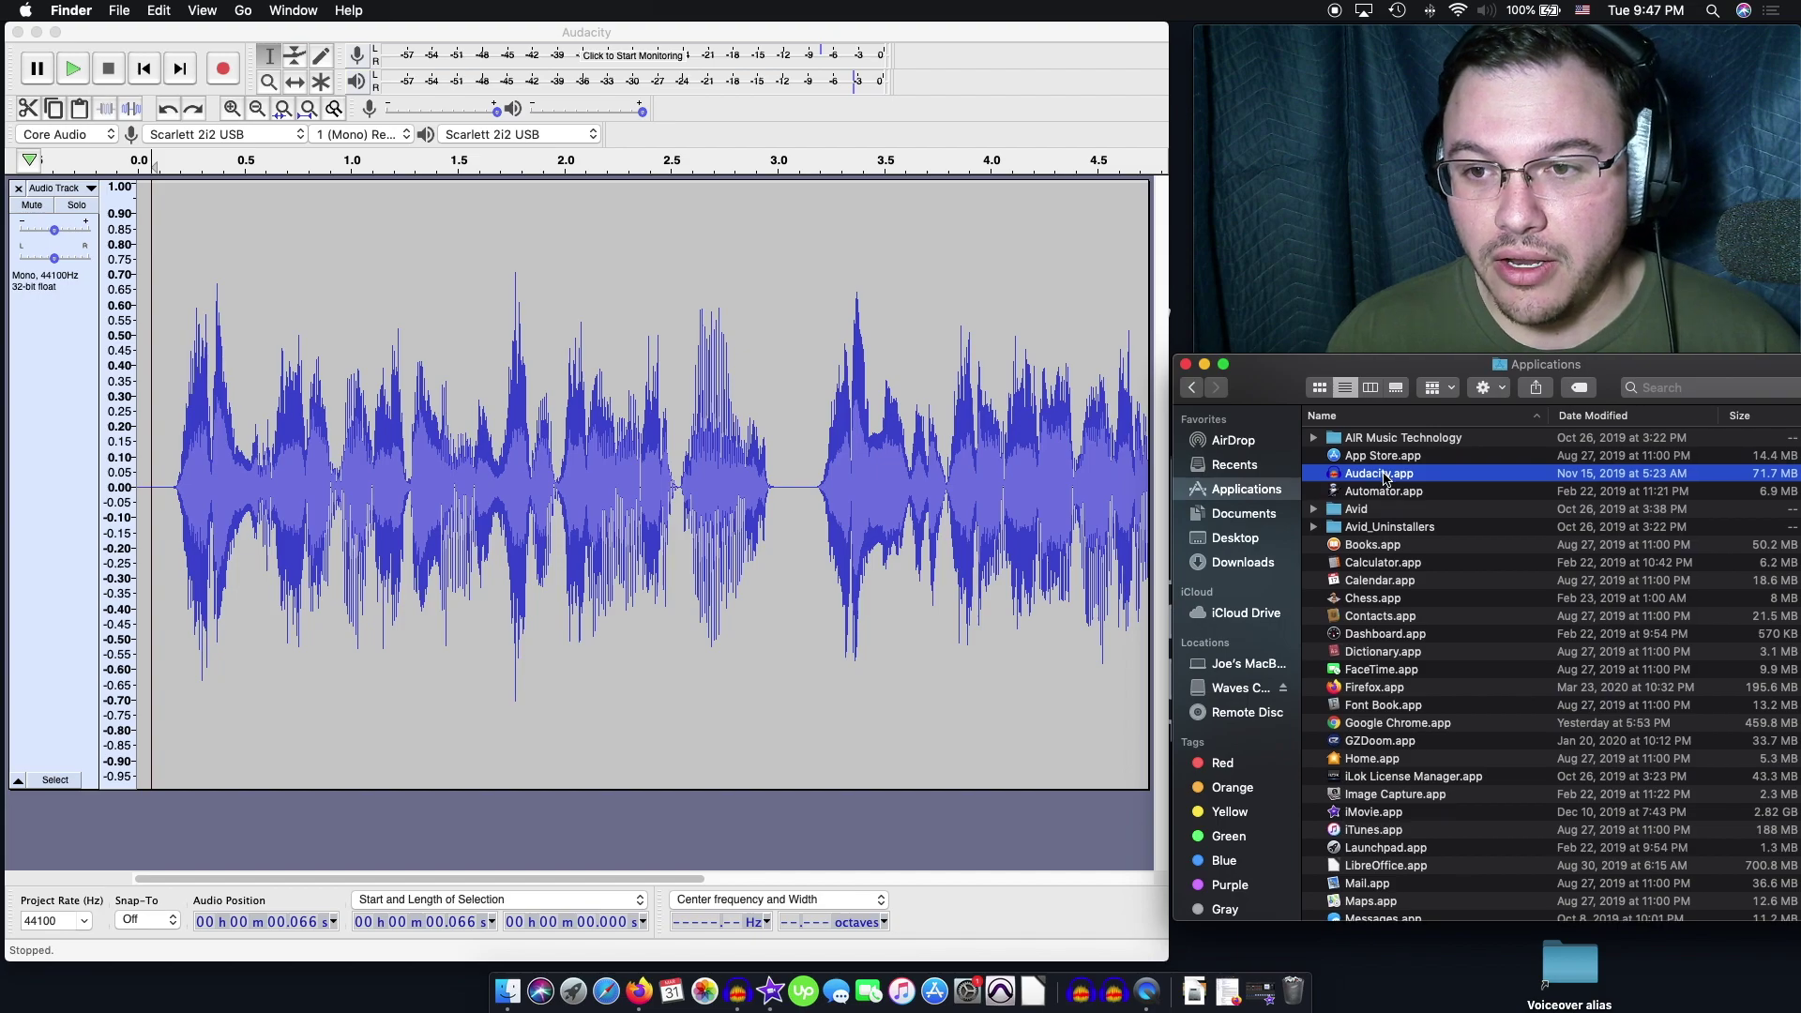
{"action": "scroll", "coordinate": [1384, 478], "scroll_direction": "down", "scroll_amount": 1}
{"action": "left_click", "coordinate": [1385, 474]}
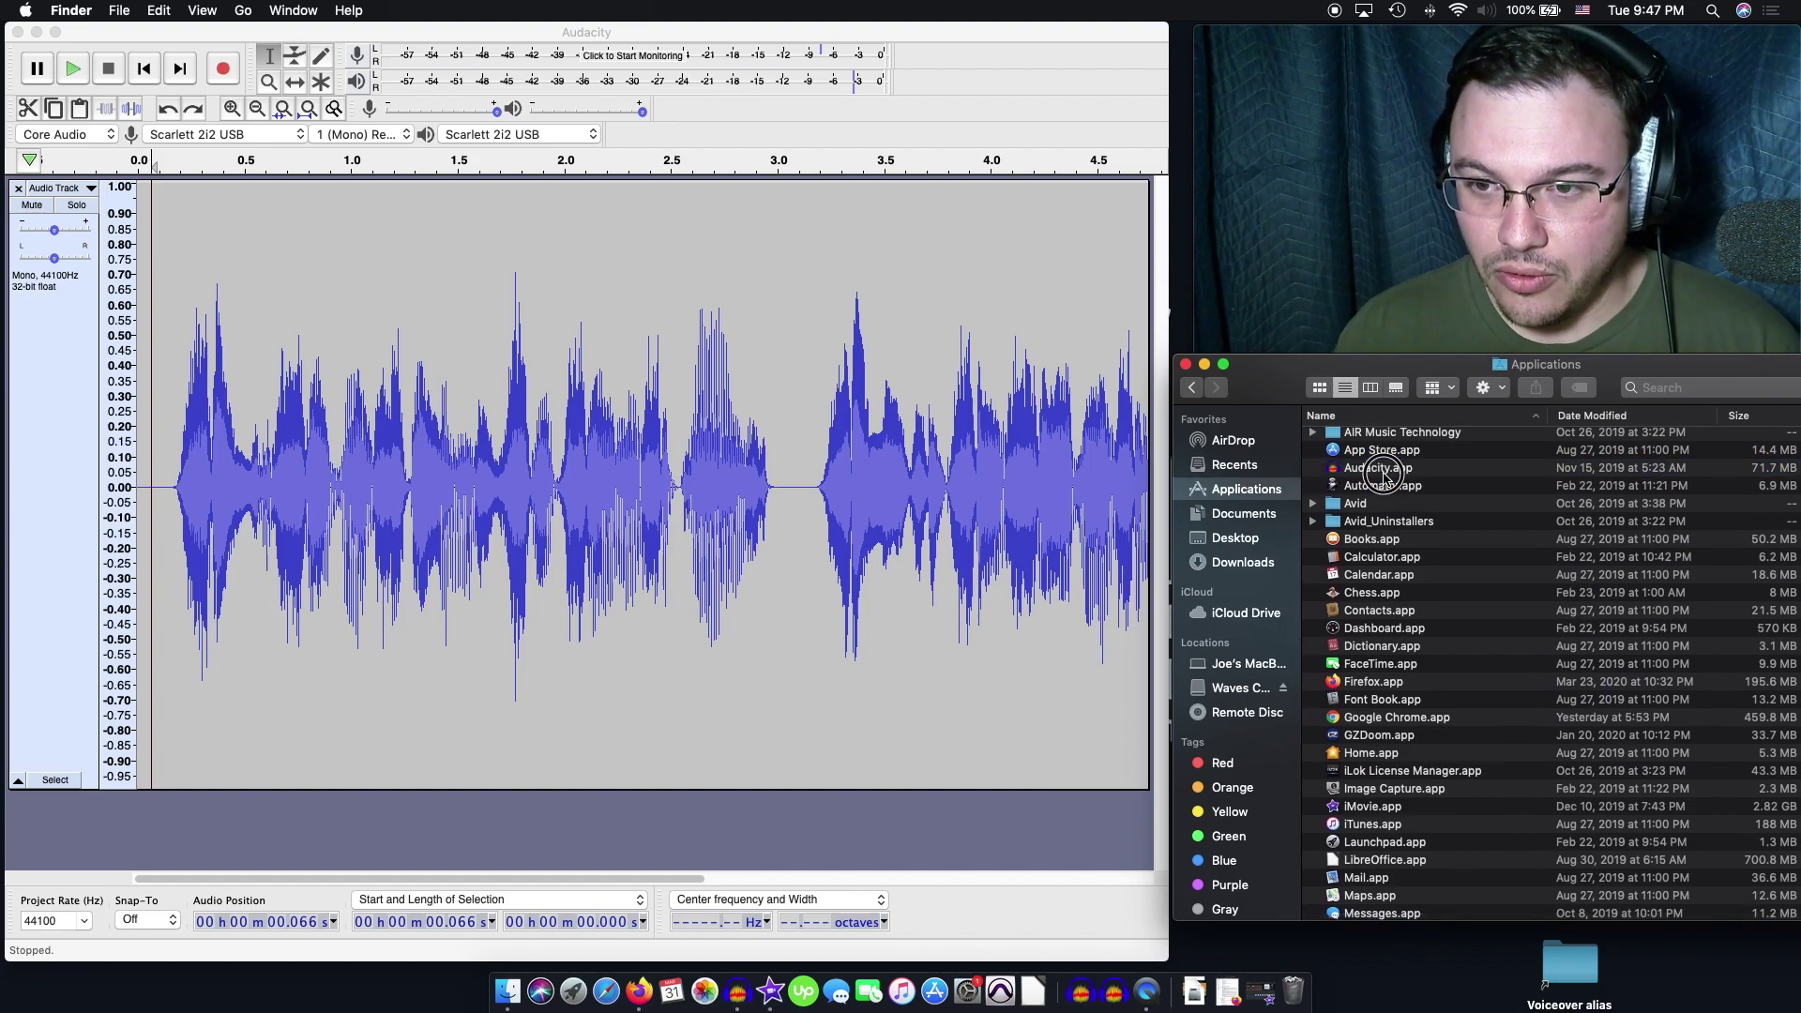
{"action": "right_click", "coordinate": [1385, 474]}
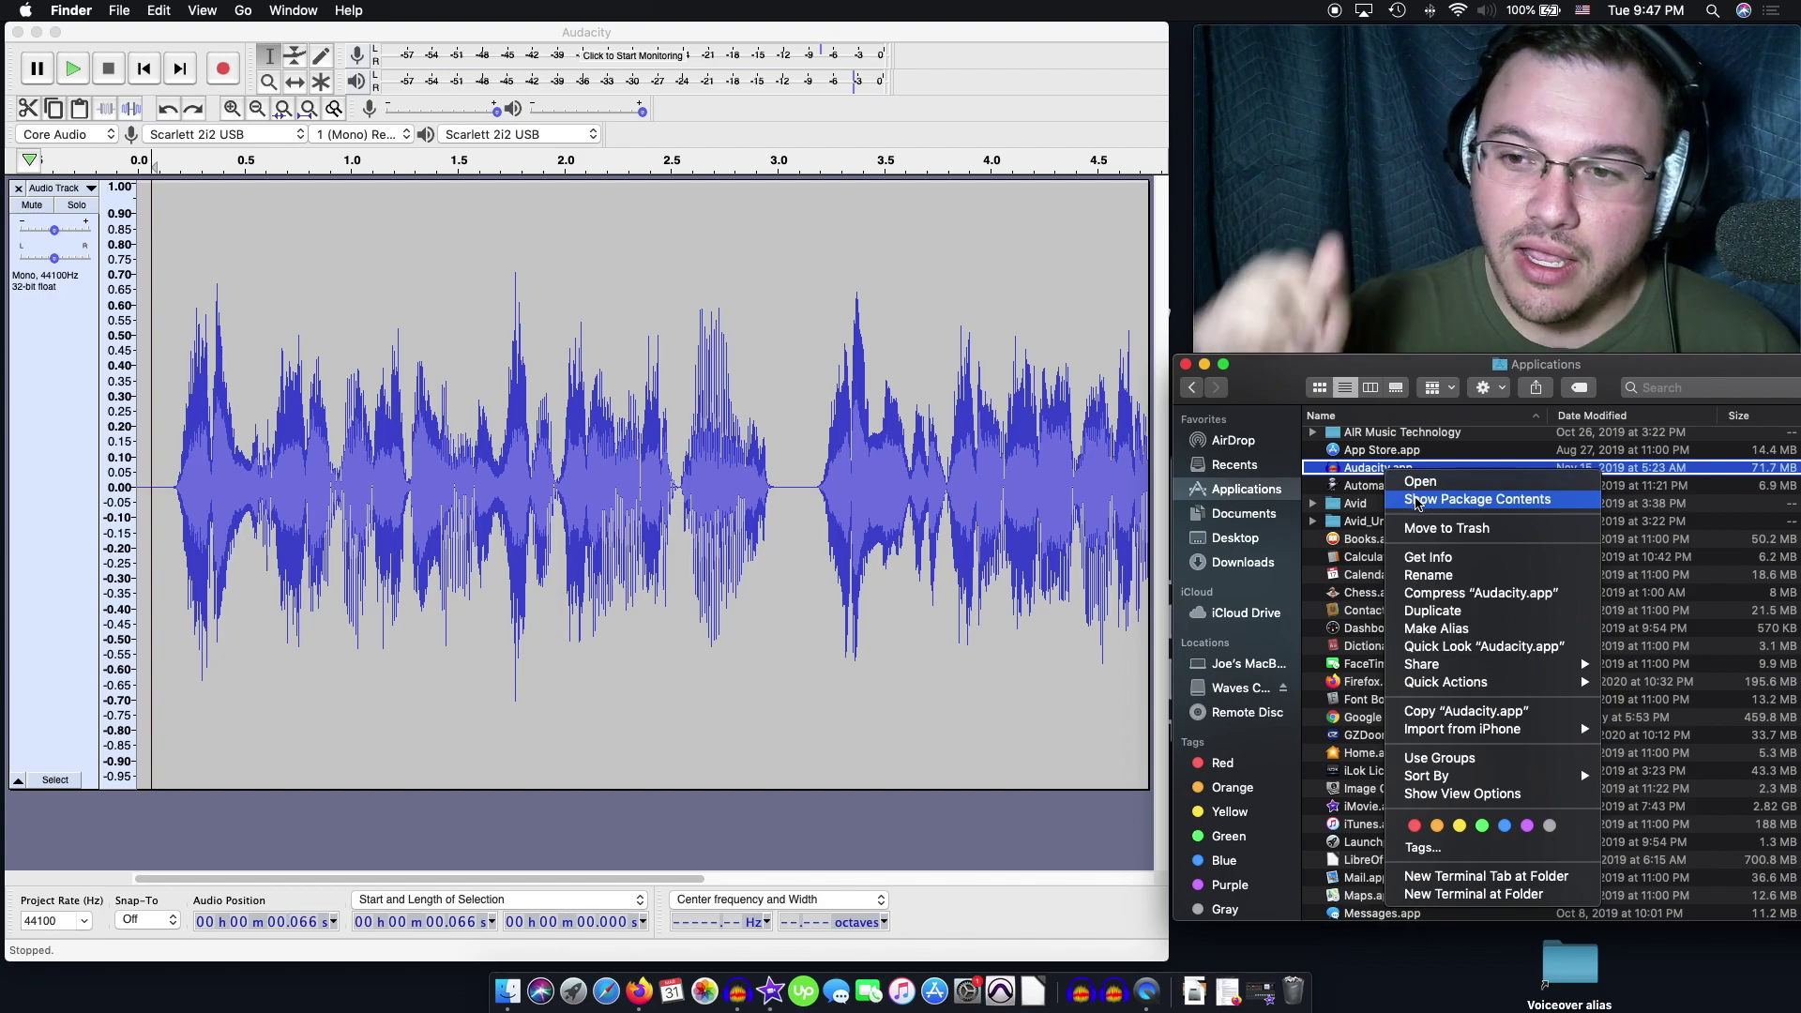
Step: Show the package contents of Audacity.app
{"action": "left_click", "coordinate": [1416, 500]}
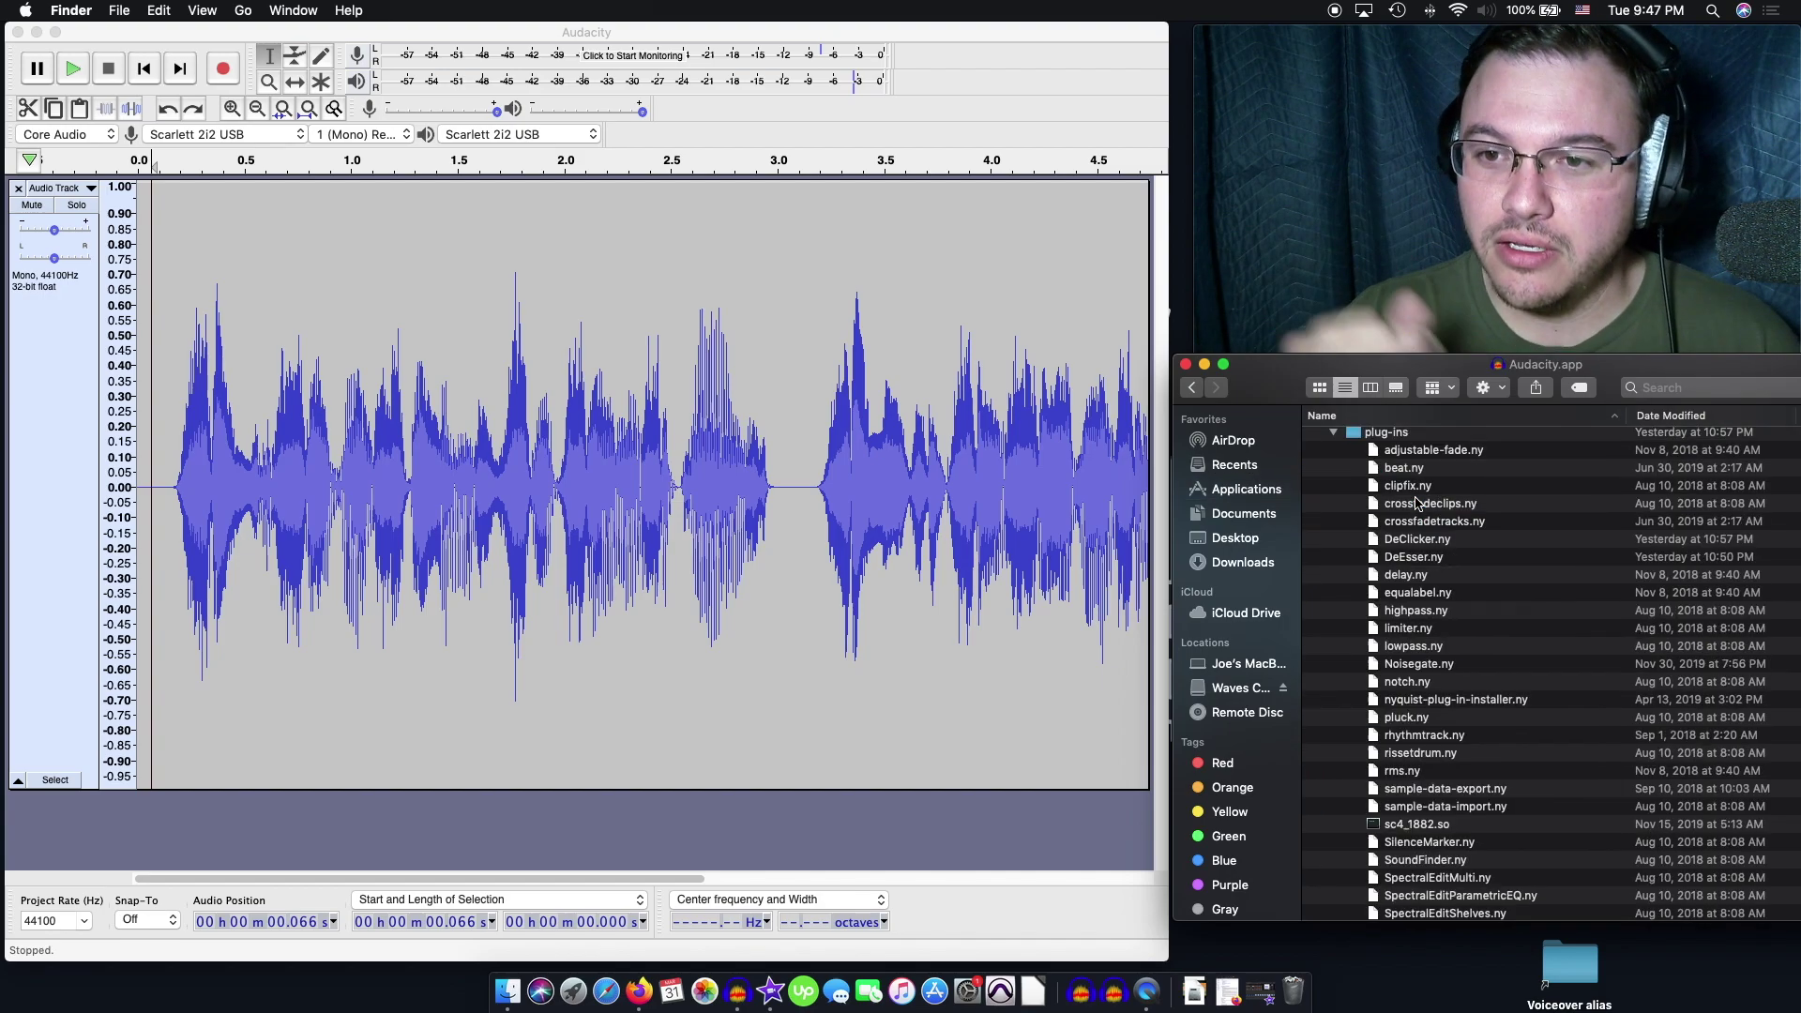
{"action": "scroll", "coordinate": [1371, 479], "scroll_direction": "down", "scroll_amount": 2}
{"action": "scroll", "coordinate": [1370, 479], "scroll_direction": "up", "scroll_amount": 5}
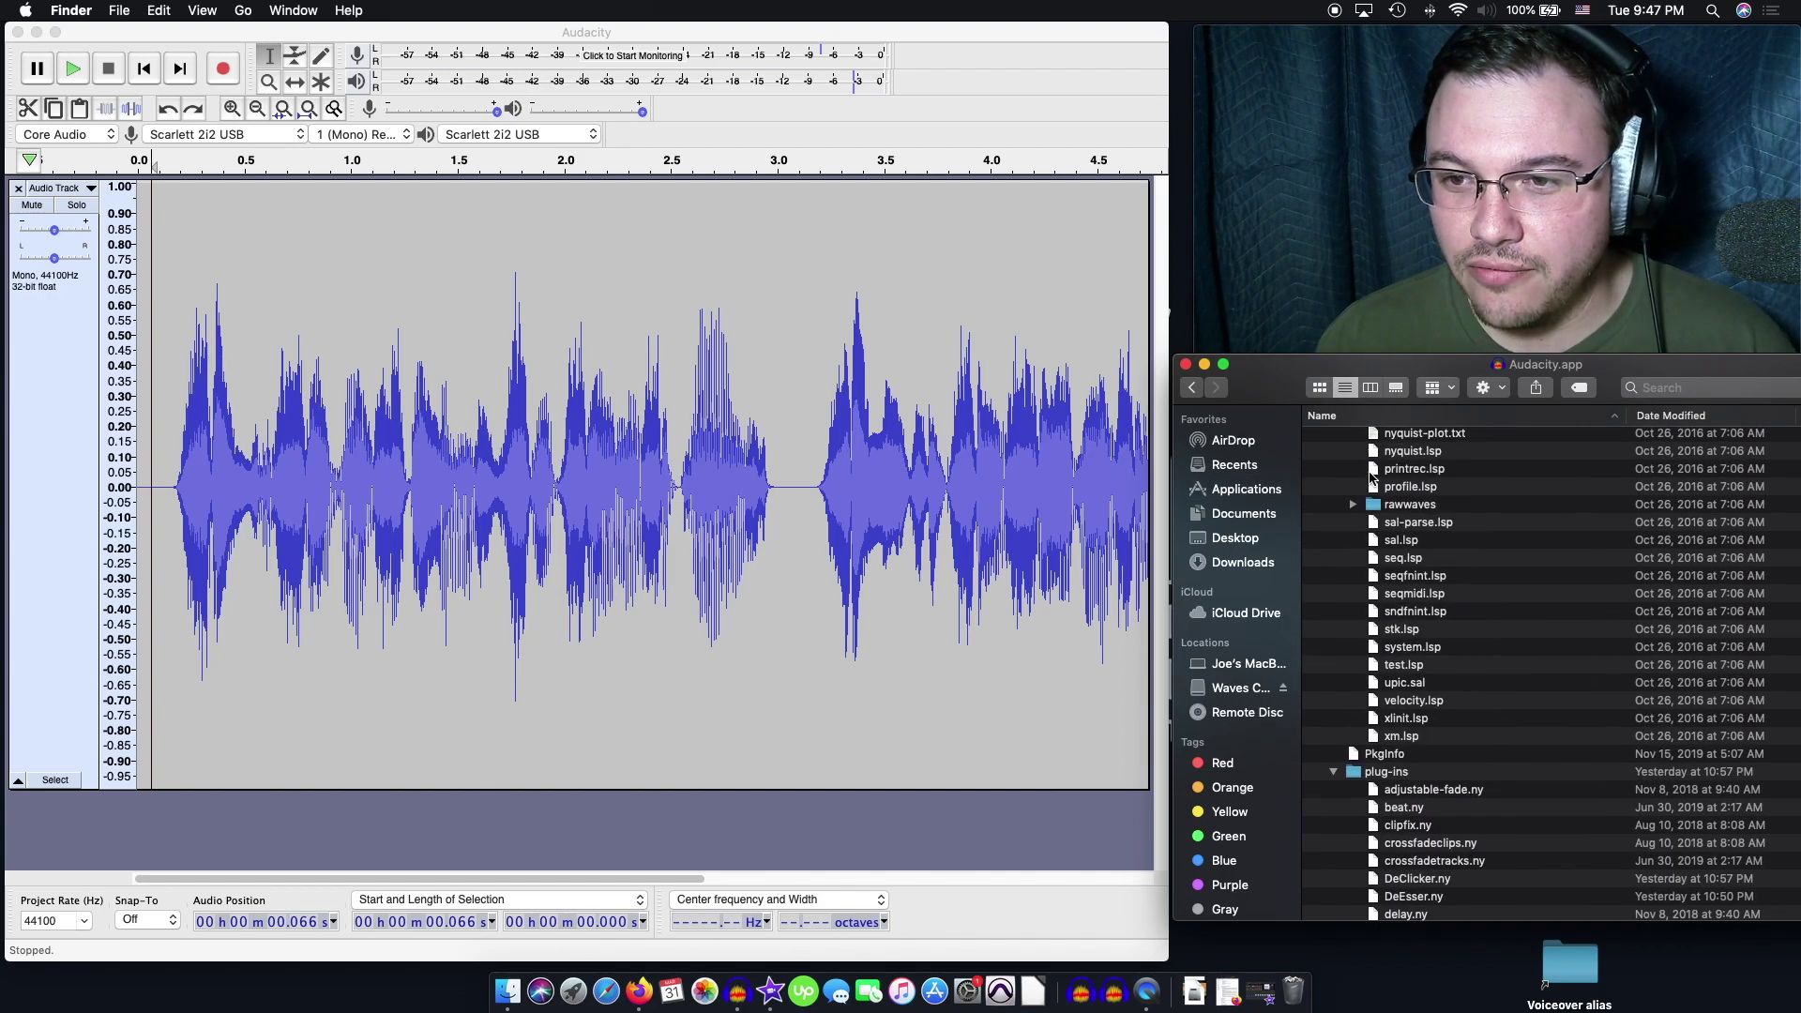
Step: Locate DeEsser.ny in the plug-ins folder, then minimize the Finder window
{"action": "left_click", "coordinate": [1383, 598]}
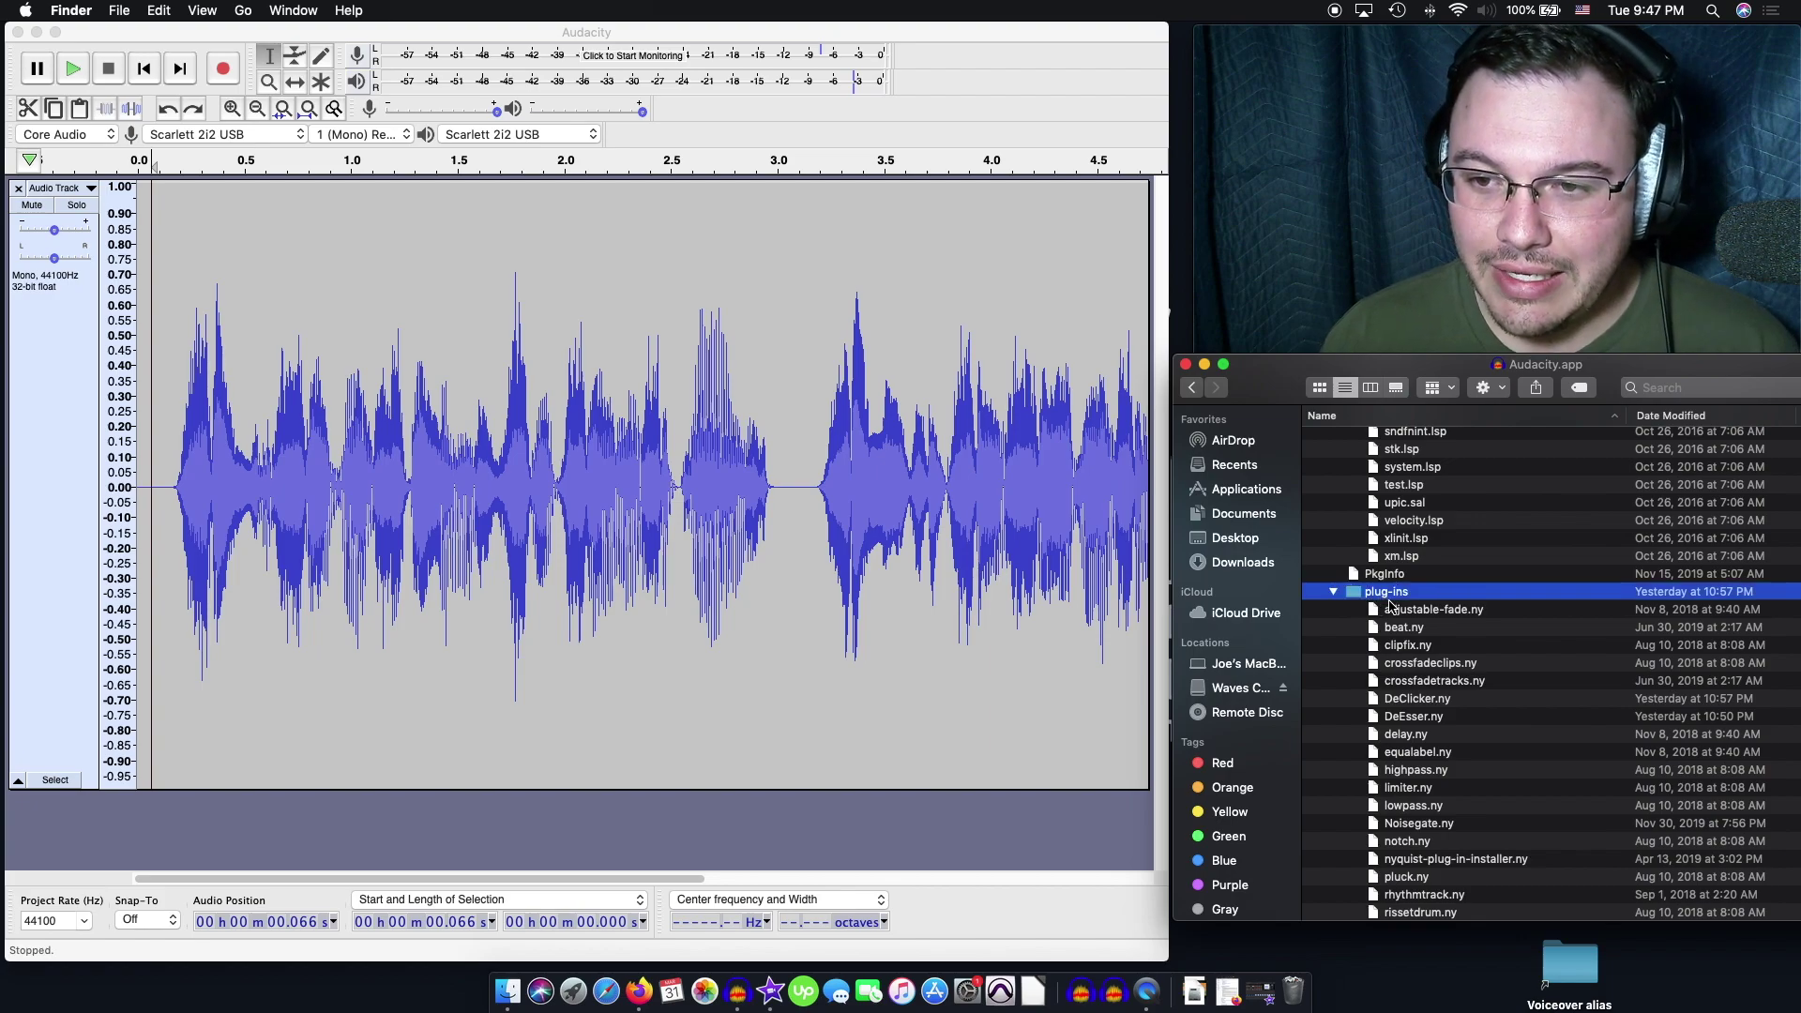
{"action": "scroll", "coordinate": [1386, 603], "scroll_direction": "down", "scroll_amount": 4}
{"action": "scroll", "coordinate": [1389, 607], "scroll_direction": "up", "scroll_amount": 1}
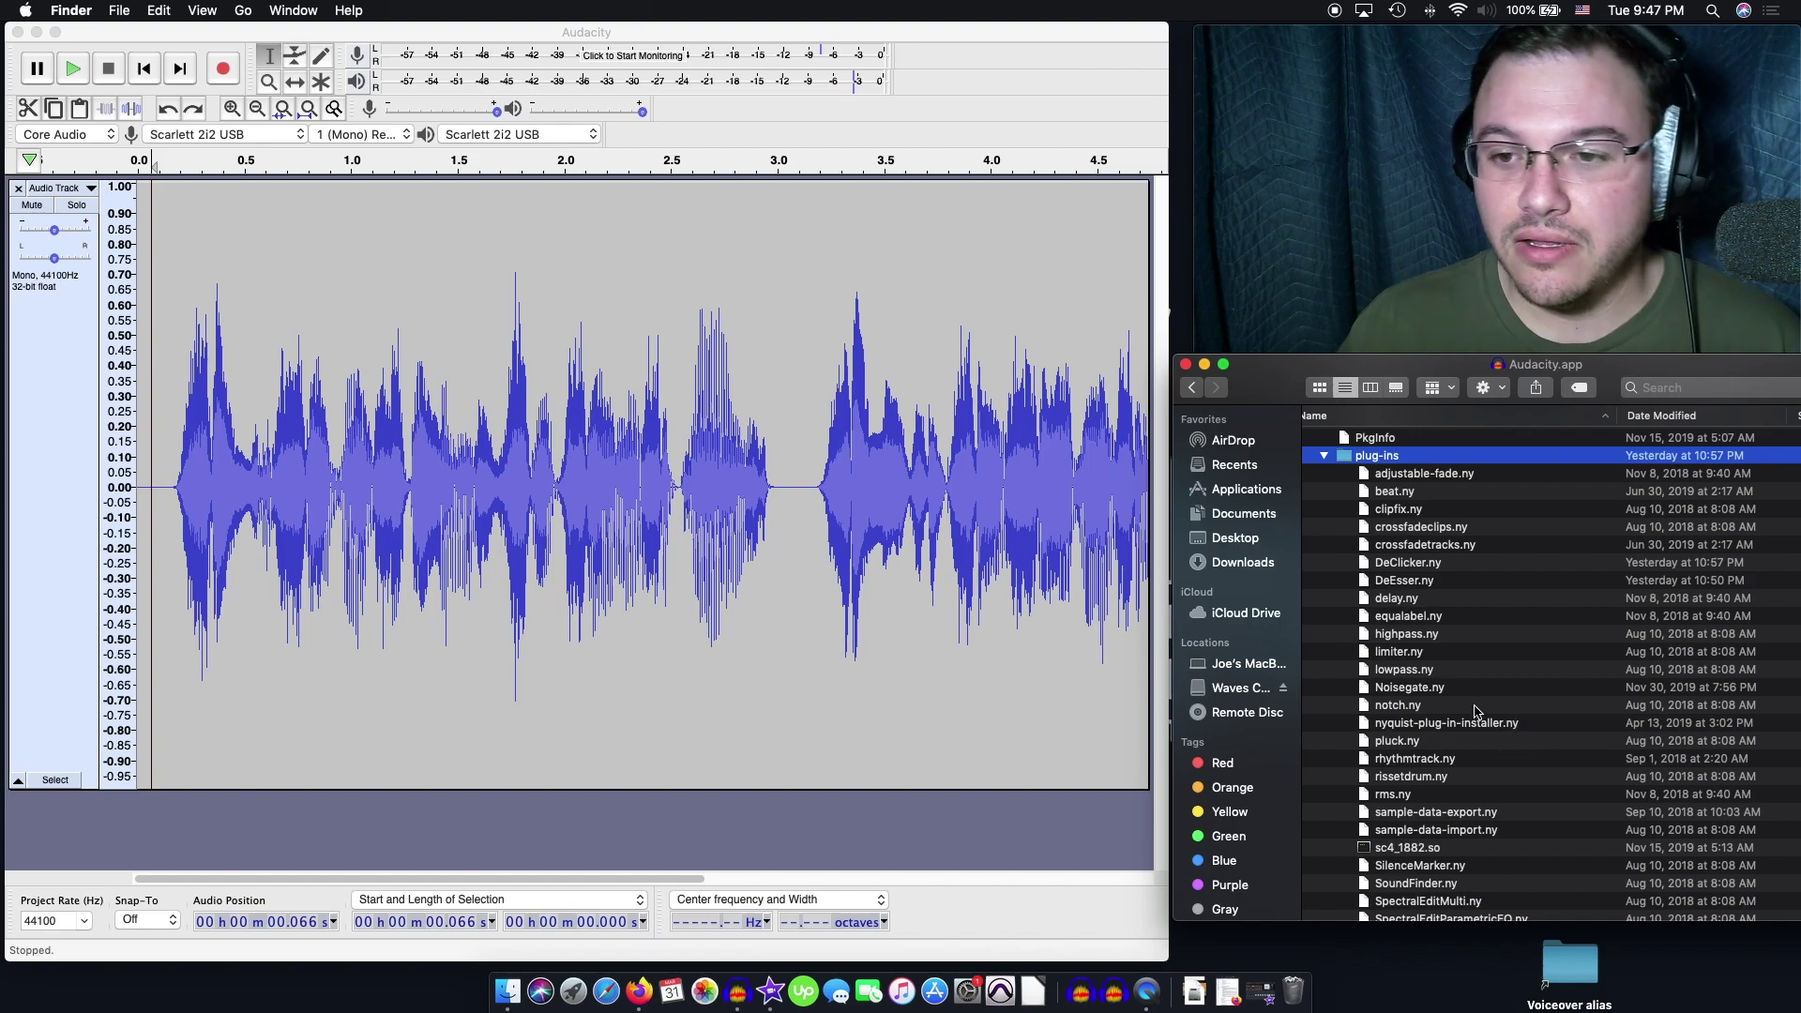
{"action": "left_click", "coordinate": [1415, 599]}
{"action": "left_click", "coordinate": [1412, 584]}
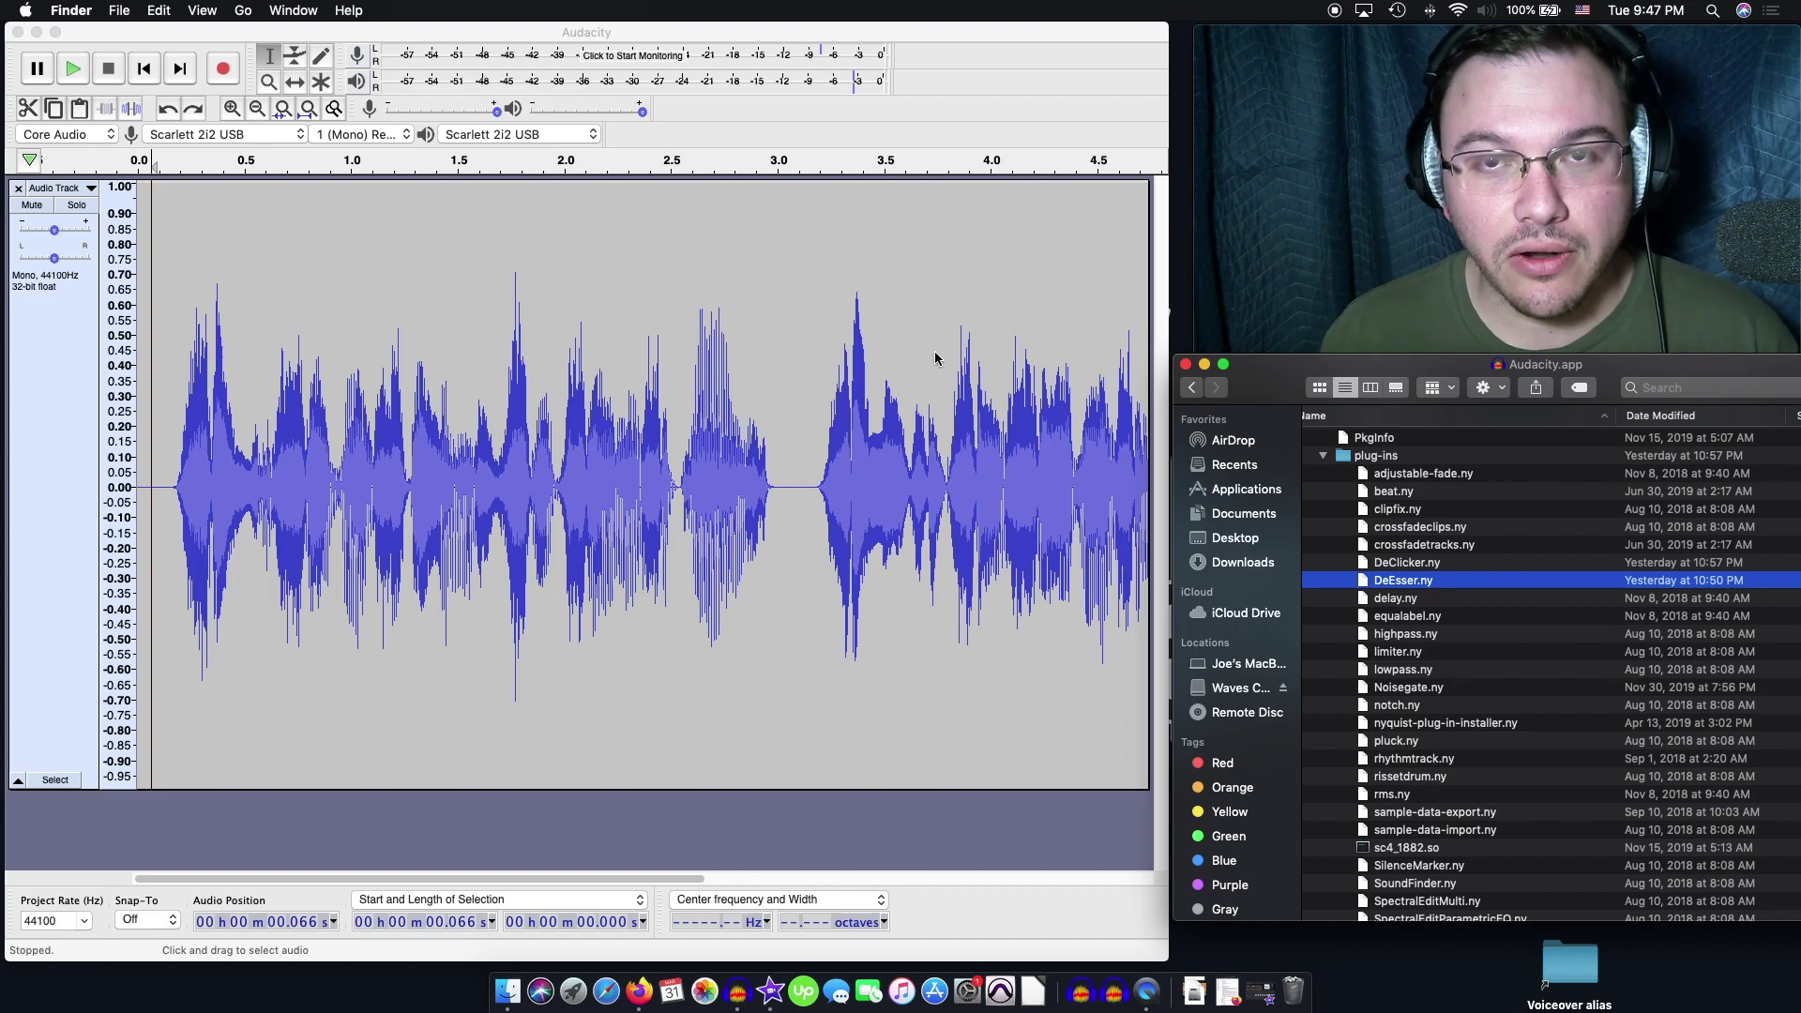
{"action": "left_click", "coordinate": [1205, 365]}
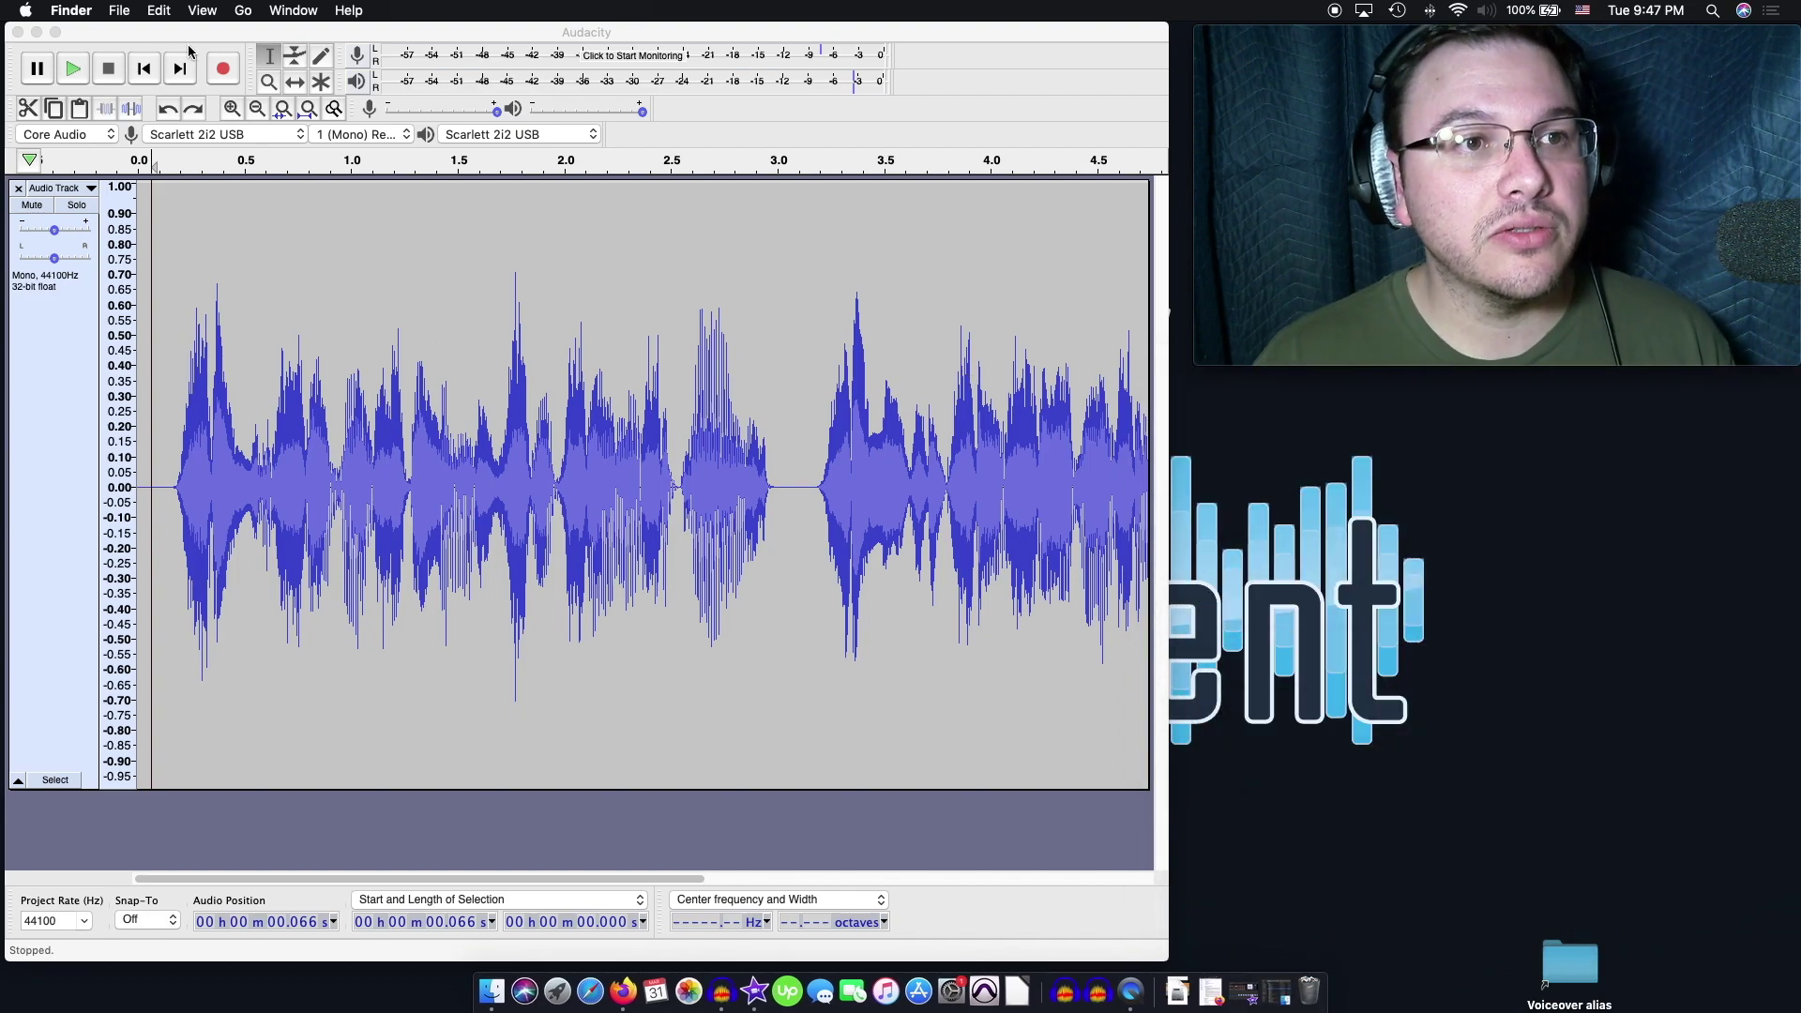
{"action": "left_click", "coordinate": [199, 37]}
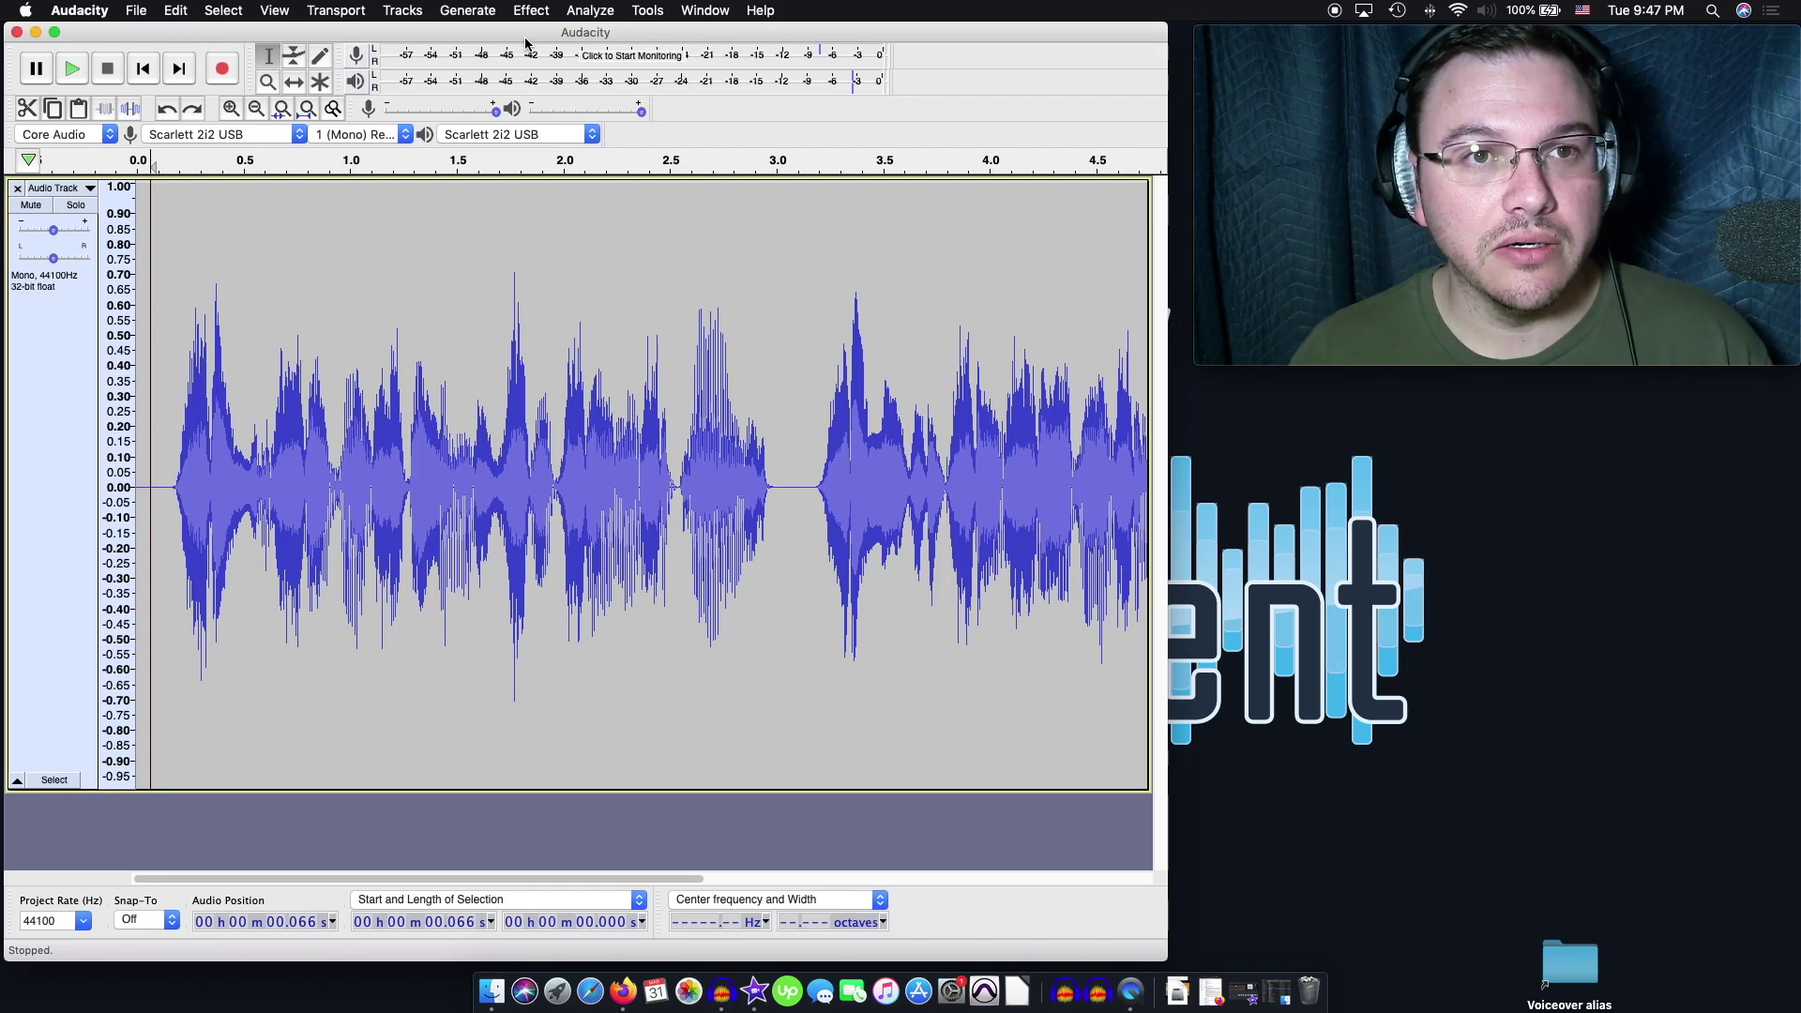
{"action": "left_click", "coordinate": [532, 11]}
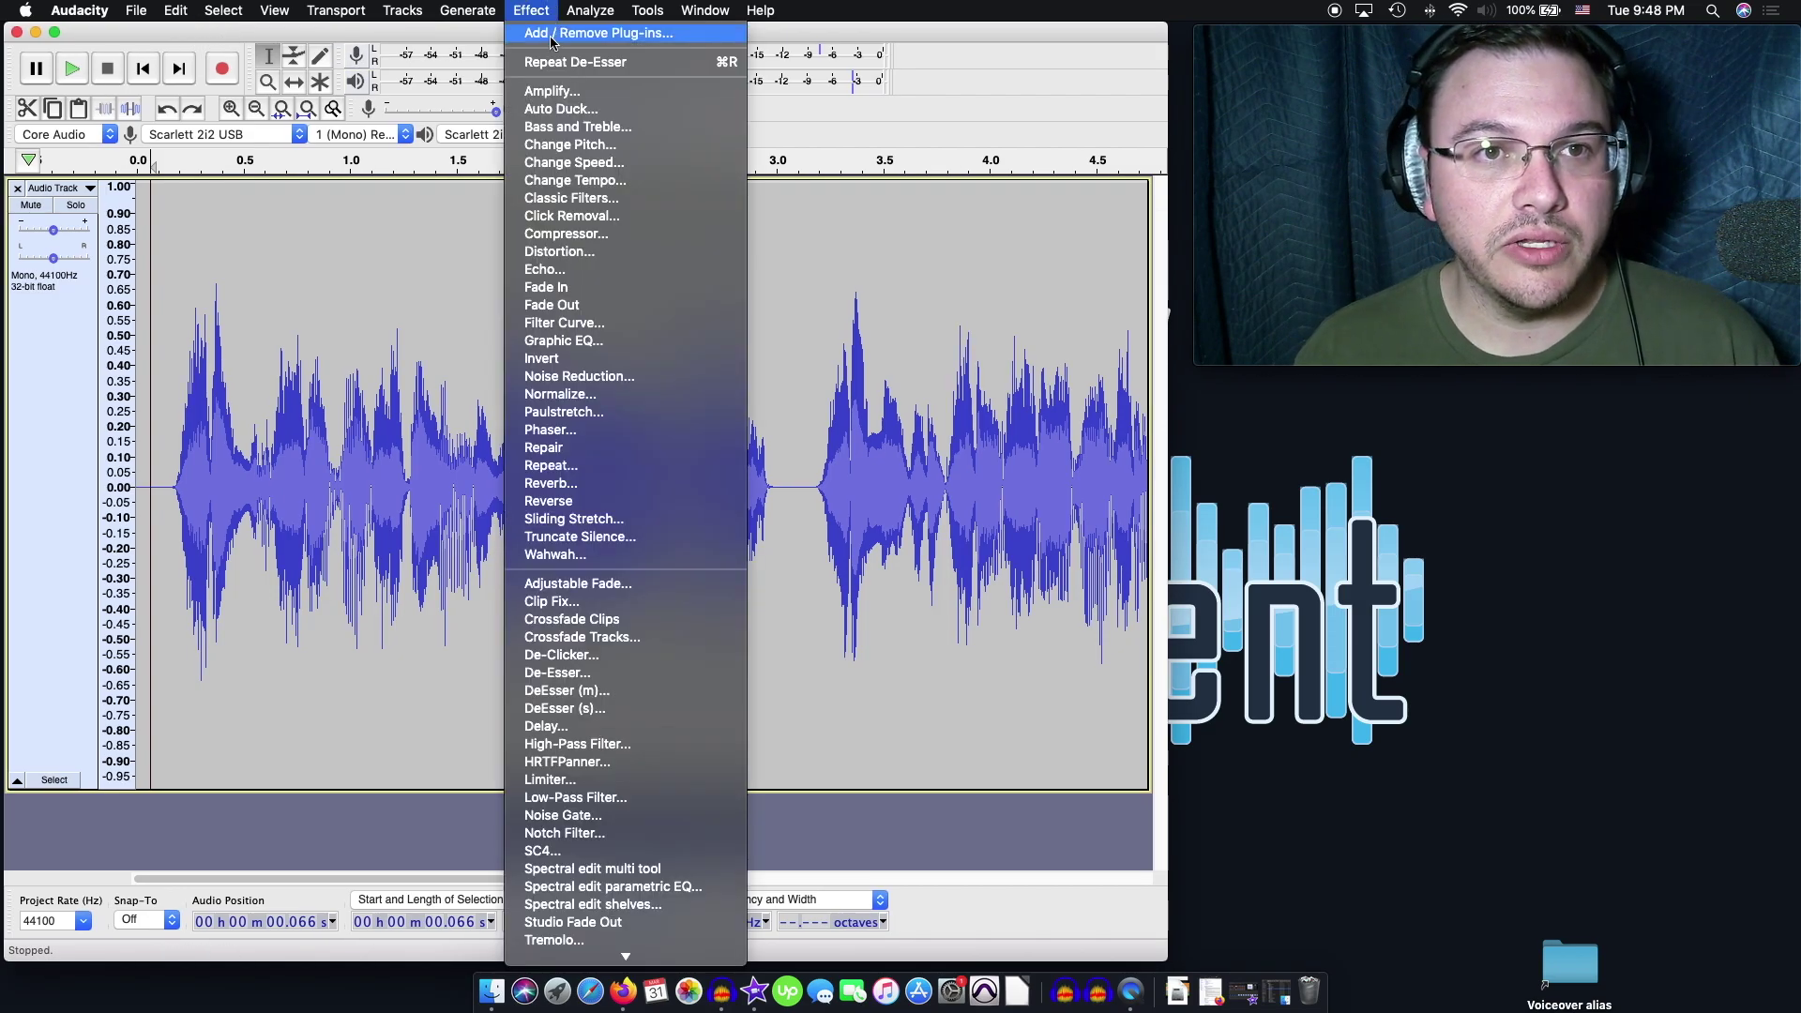
{"action": "left_click", "coordinate": [558, 34]}
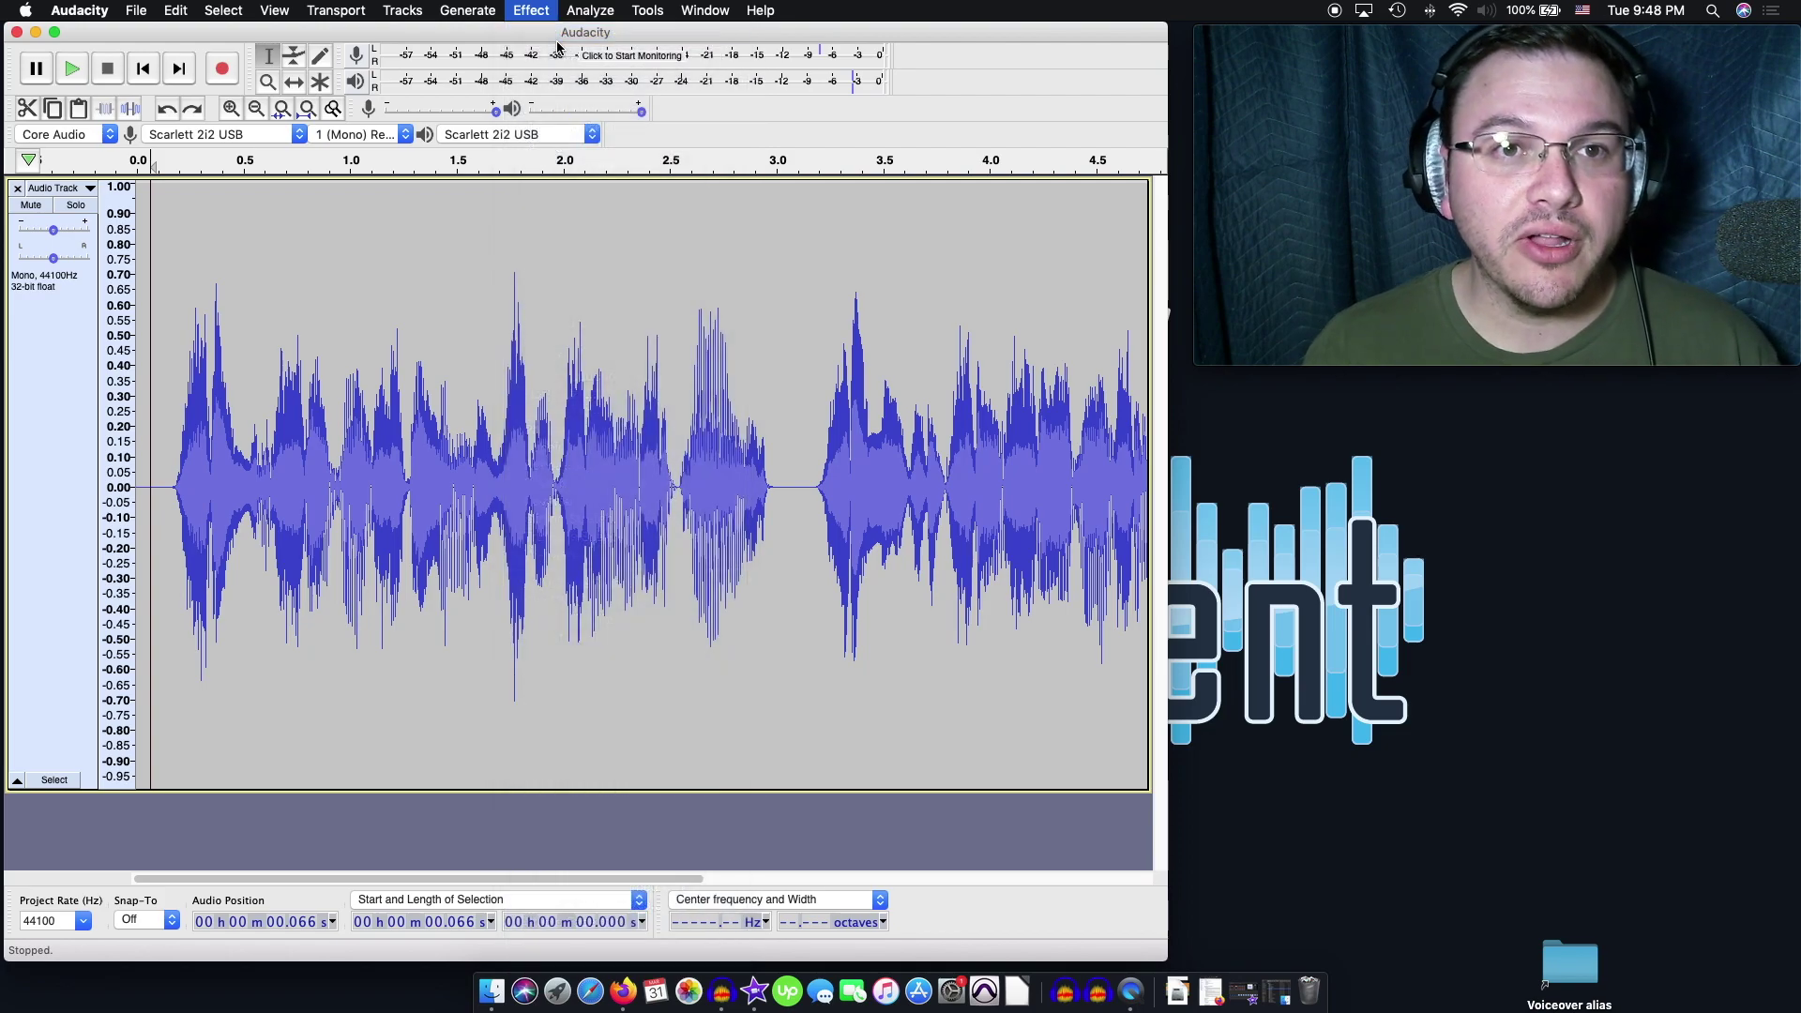
{"action": "scroll", "coordinate": [649, 507], "scroll_direction": "down", "scroll_amount": 2}
{"action": "scroll", "coordinate": [649, 507], "scroll_direction": "down", "scroll_amount": 10}
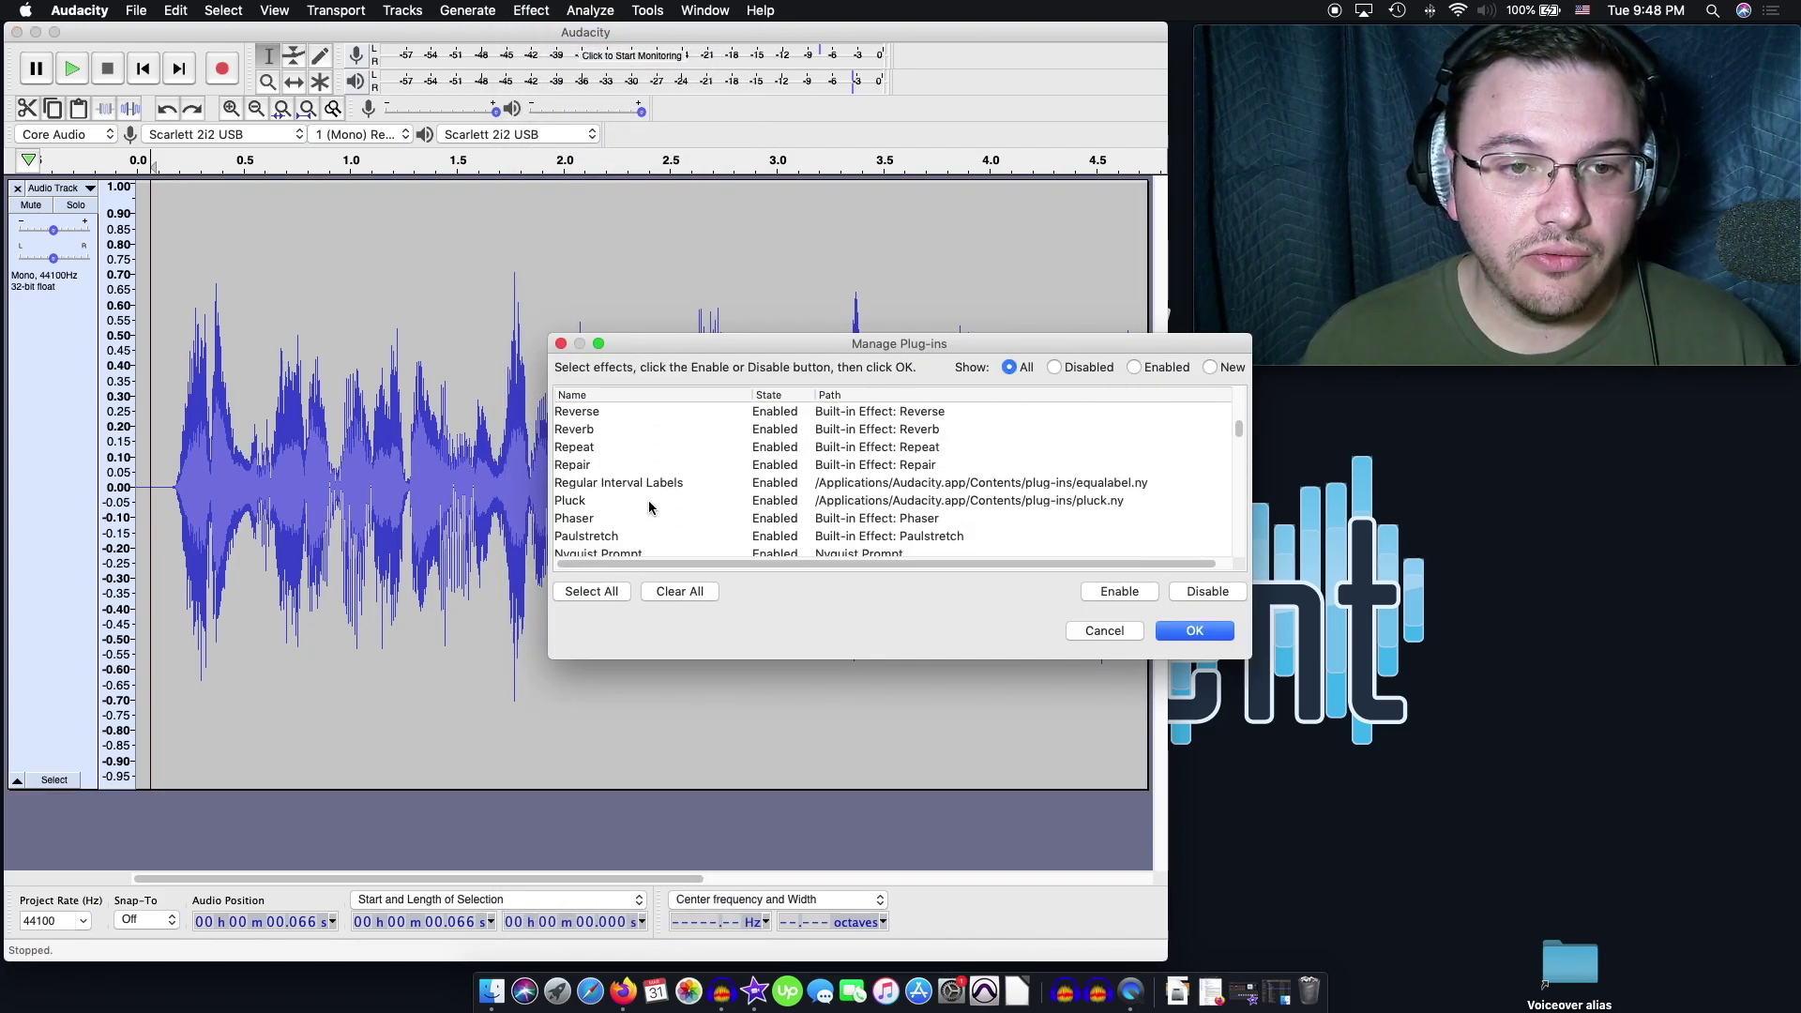
{"action": "scroll", "coordinate": [649, 507], "scroll_direction": "down", "scroll_amount": 4}
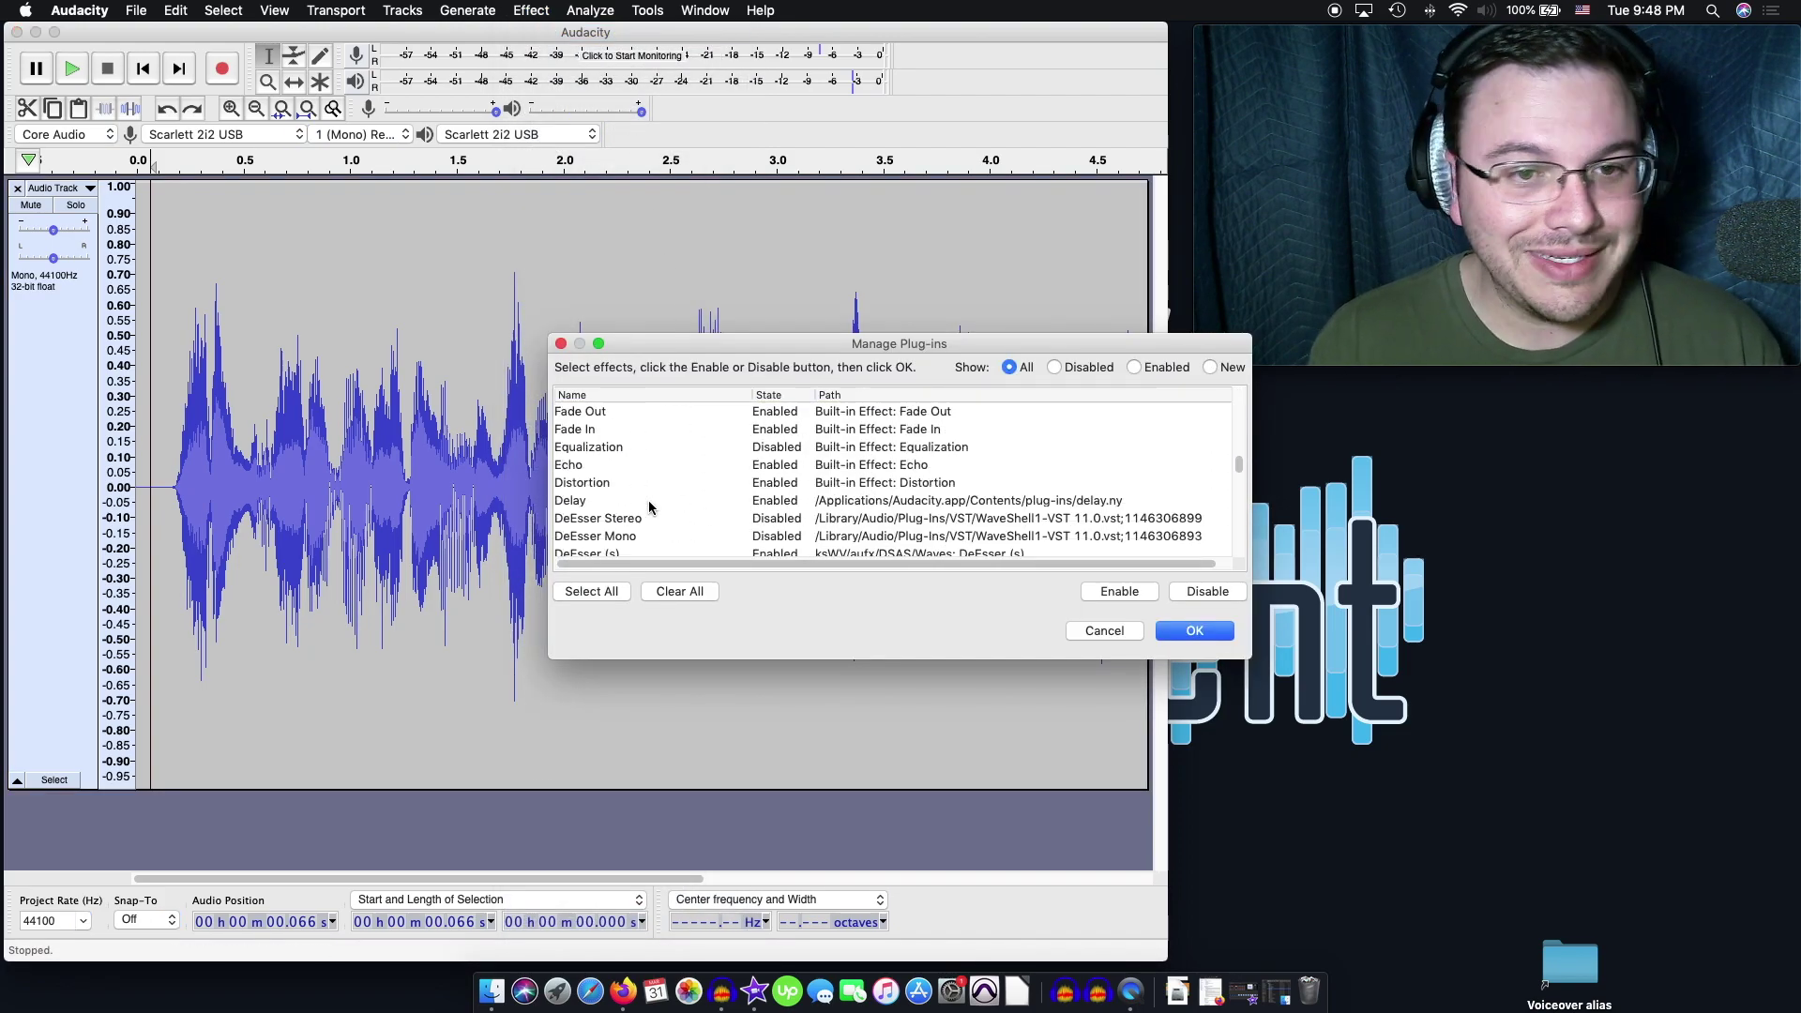
{"action": "scroll", "coordinate": [651, 500], "scroll_direction": "down", "scroll_amount": 1}
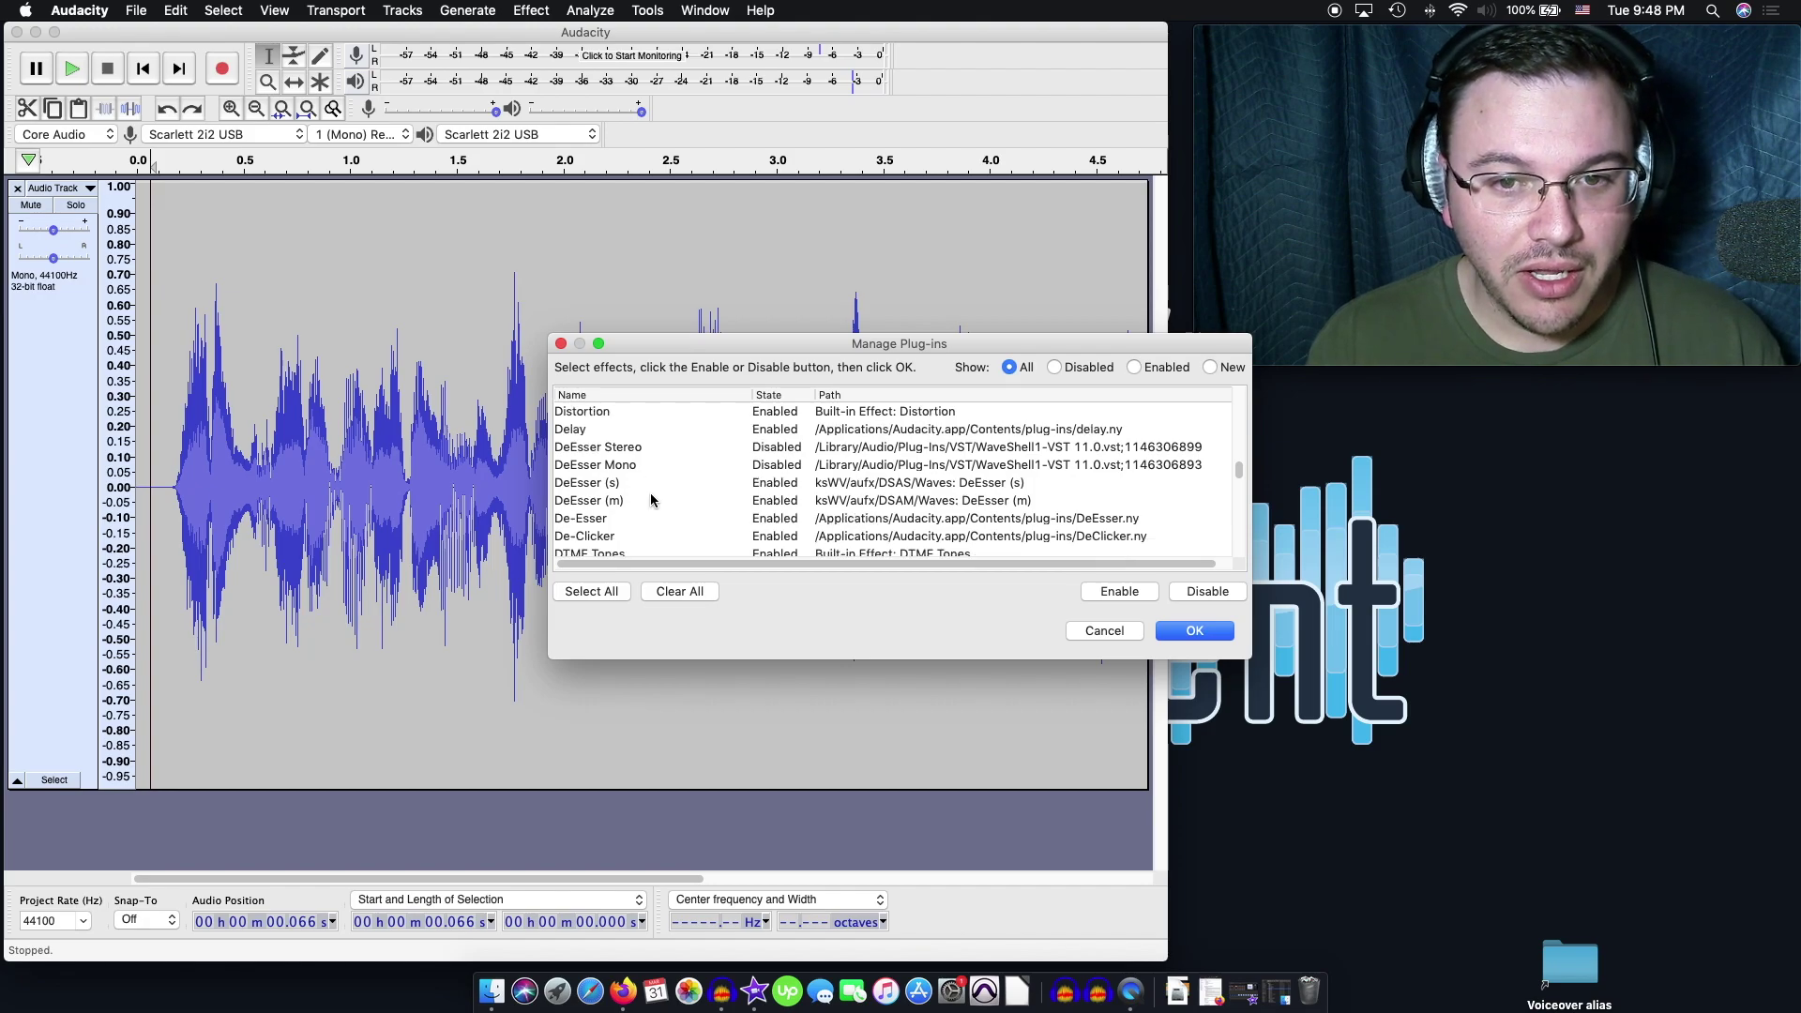
{"action": "left_click", "coordinate": [887, 451]}
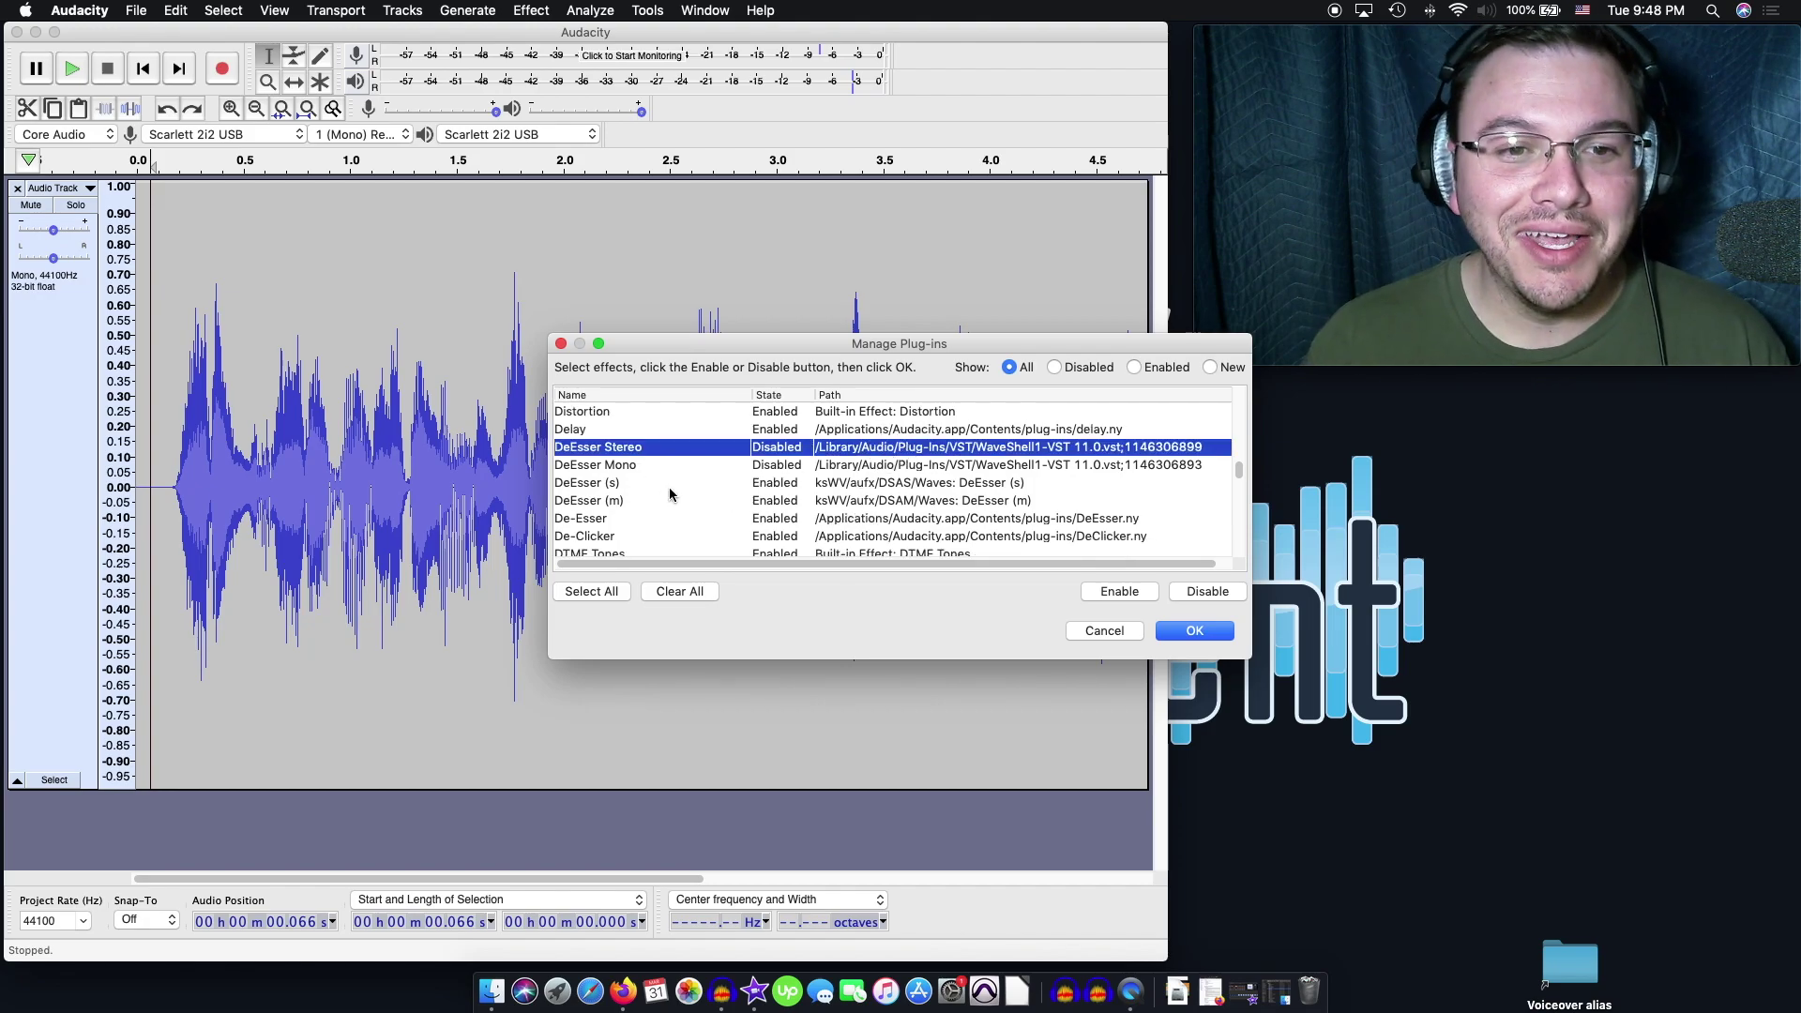
{"action": "left_click", "coordinate": [655, 519]}
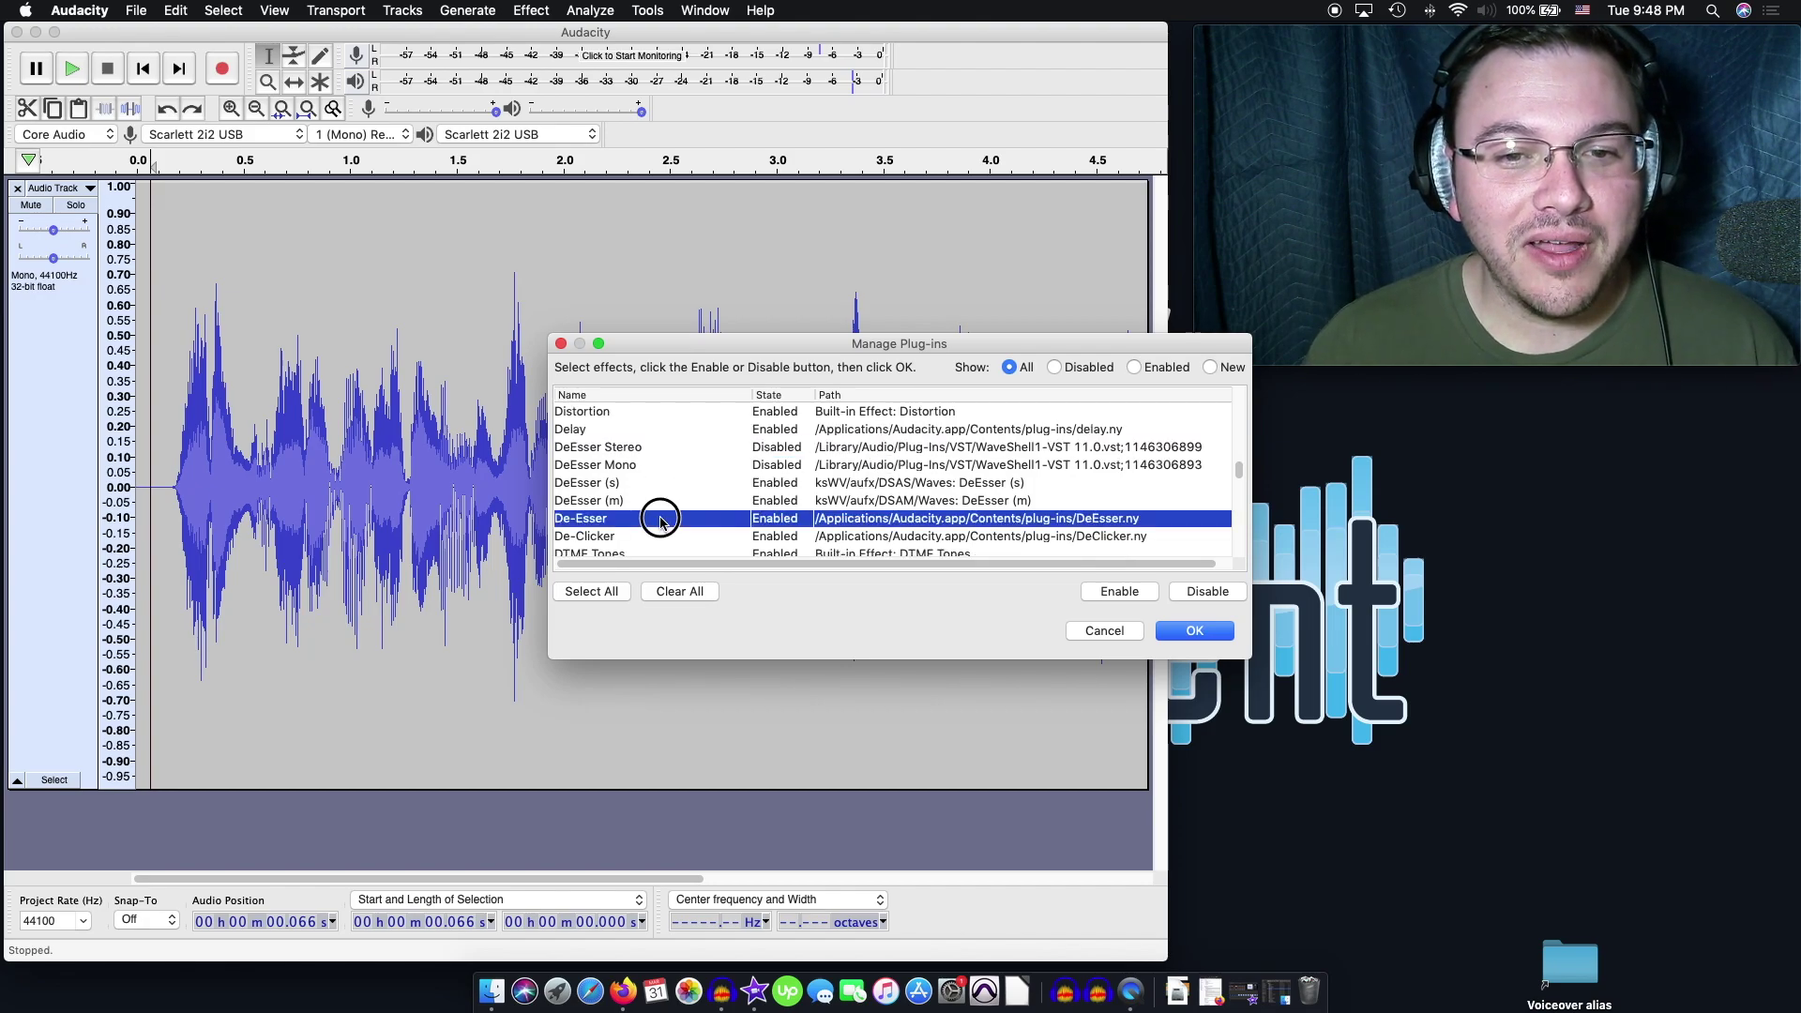
{"action": "left_click", "coordinate": [1206, 637]}
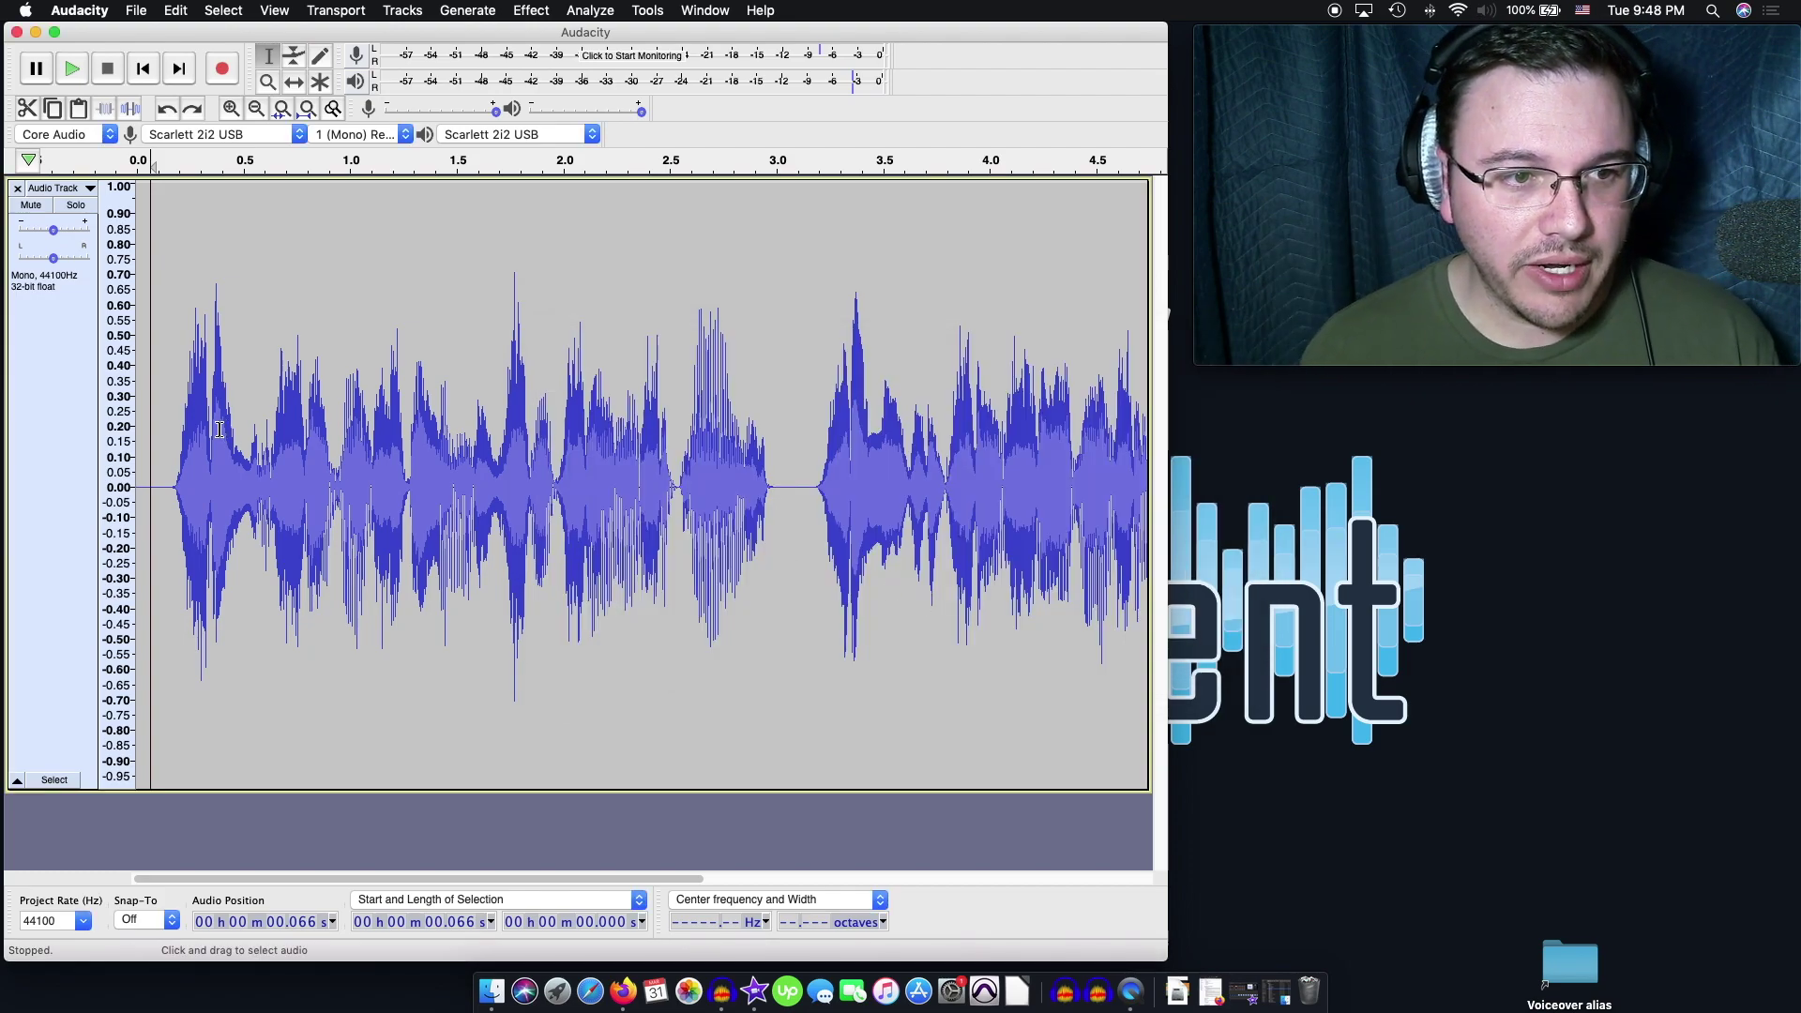
Step: Play the recording from a start point at 0.053 s
{"action": "left_click", "coordinate": [161, 424]}
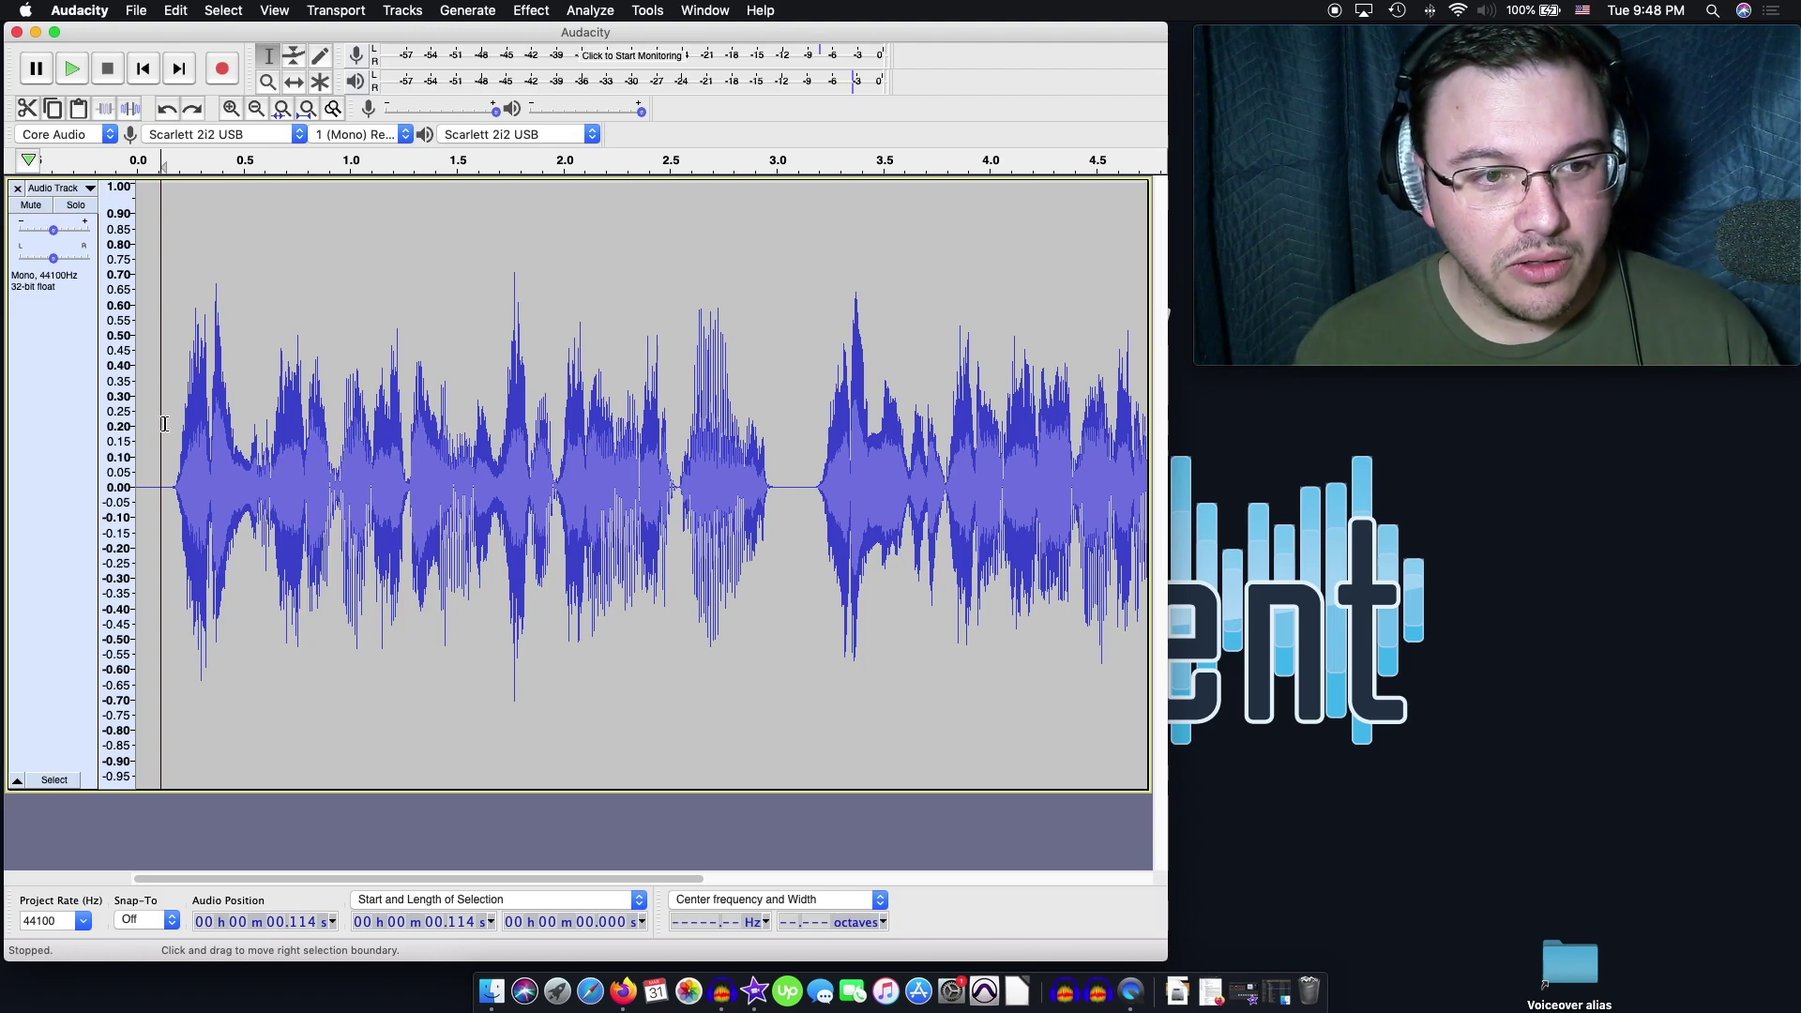
{"action": "left_click", "coordinate": [149, 426]}
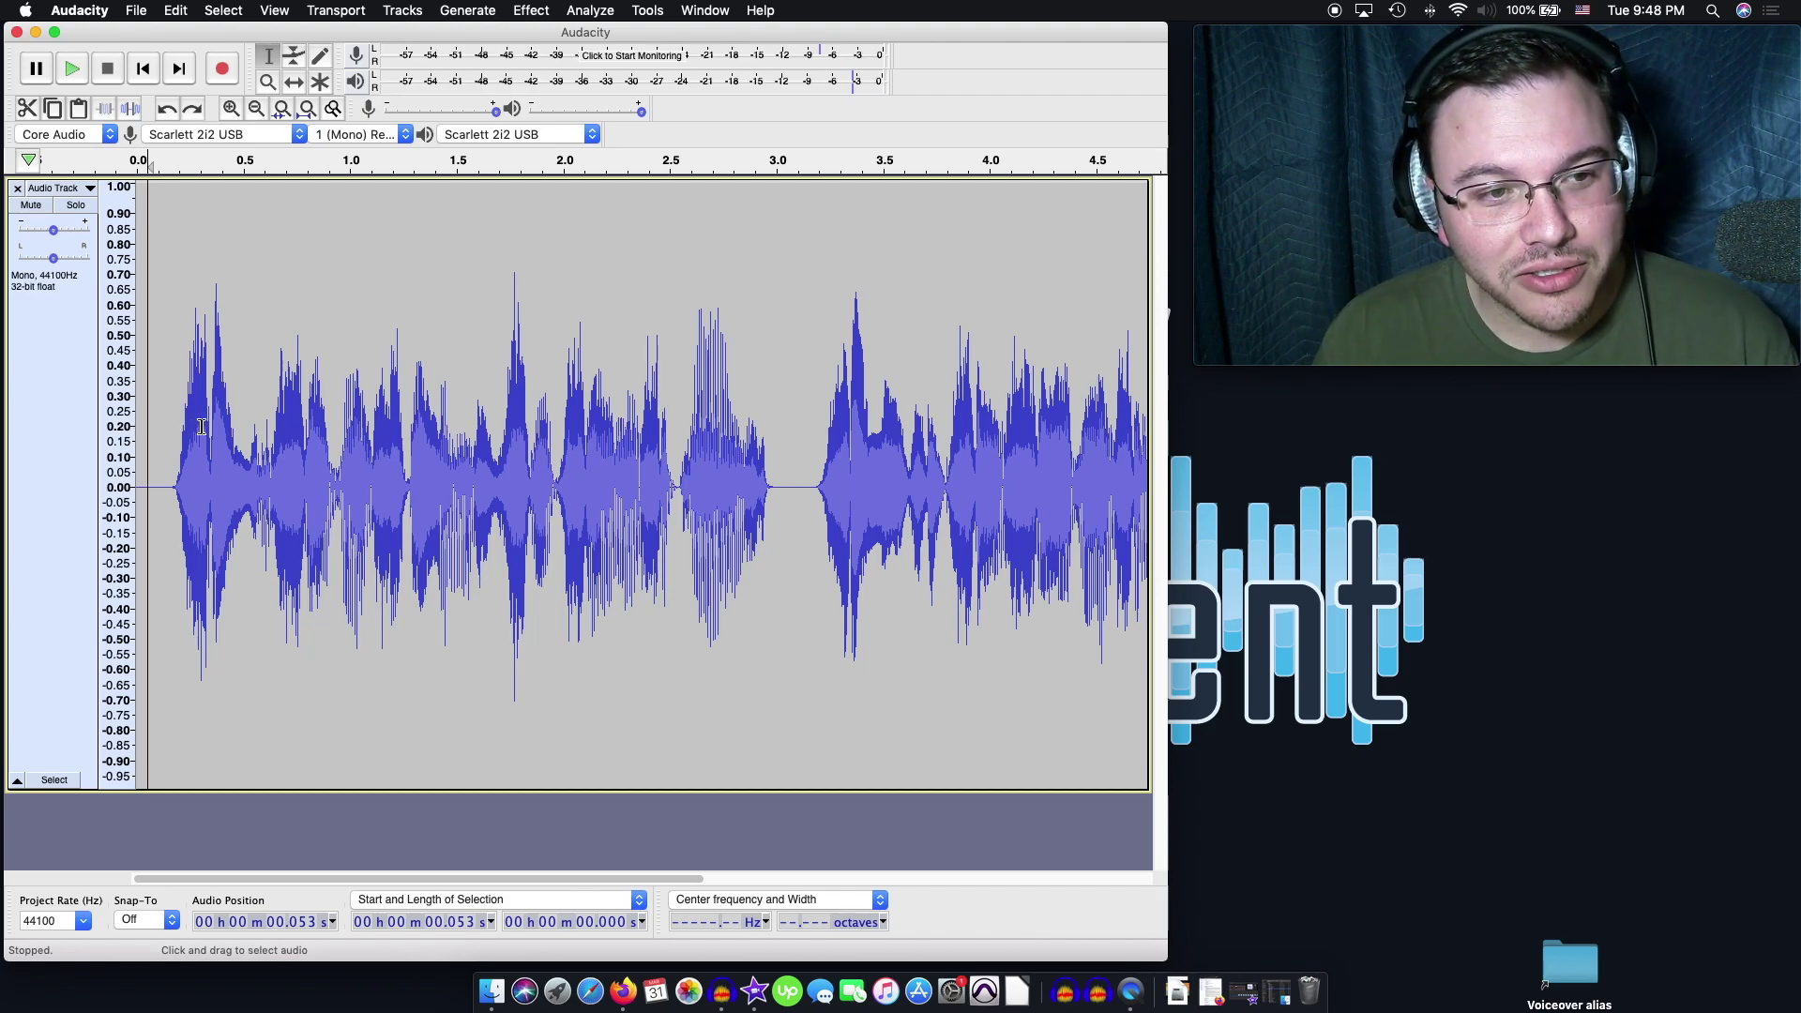
{"action": "key", "text": "space"}
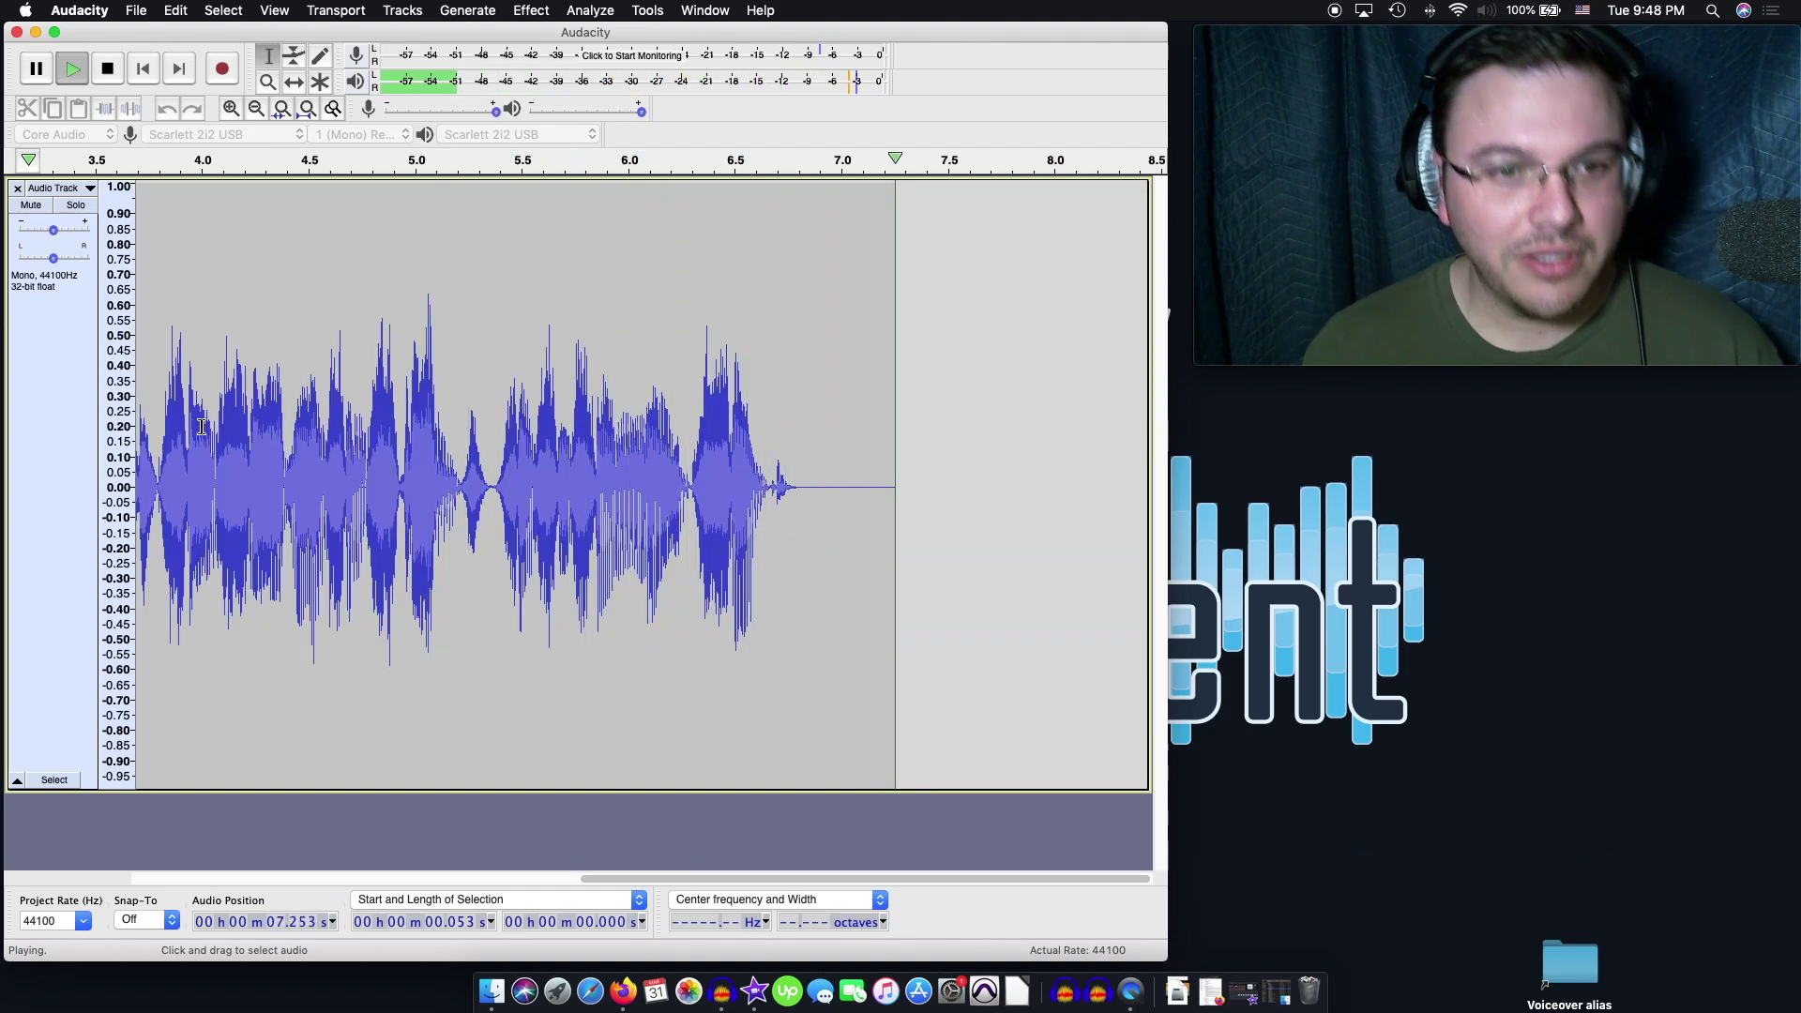
Step: Zoom in to inspect the S burst near 0.25 s, then select the entire 7.253 s clip
{"action": "scroll", "coordinate": [211, 427], "scroll_direction": "left", "scroll_amount": 10}
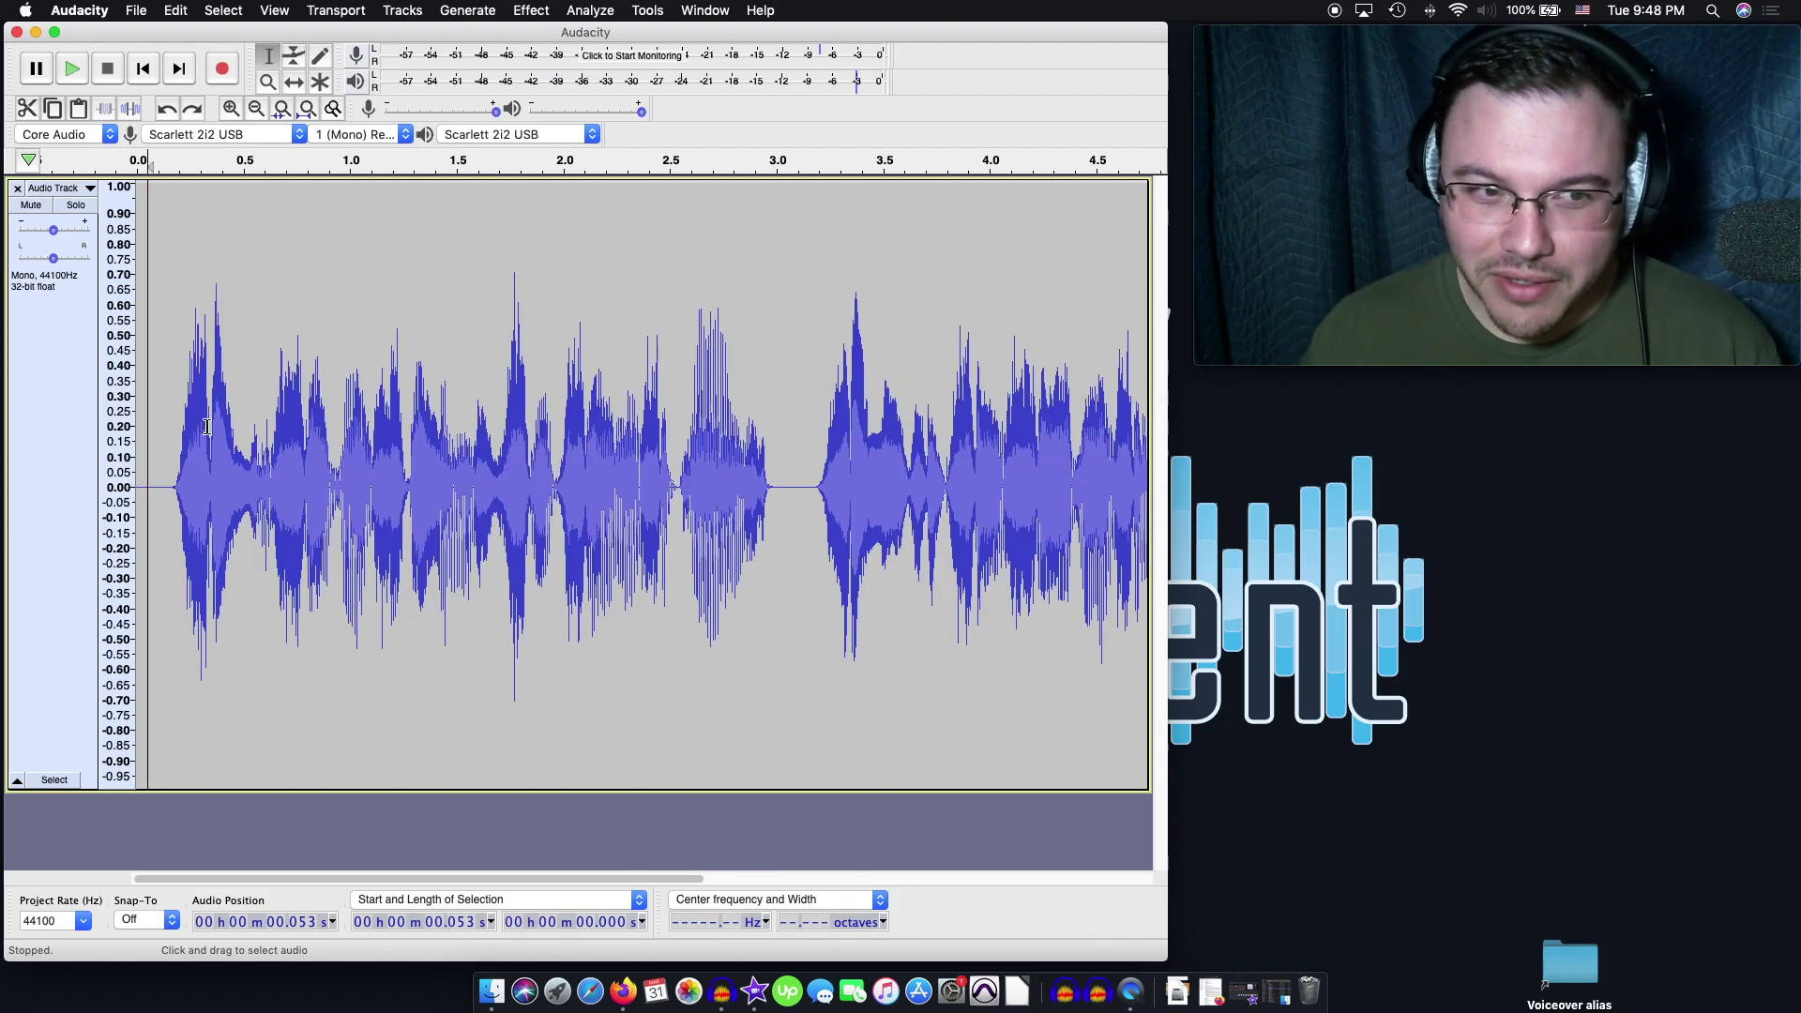
{"action": "scroll", "coordinate": [186, 425], "scroll_direction": "up", "scroll_amount": 3}
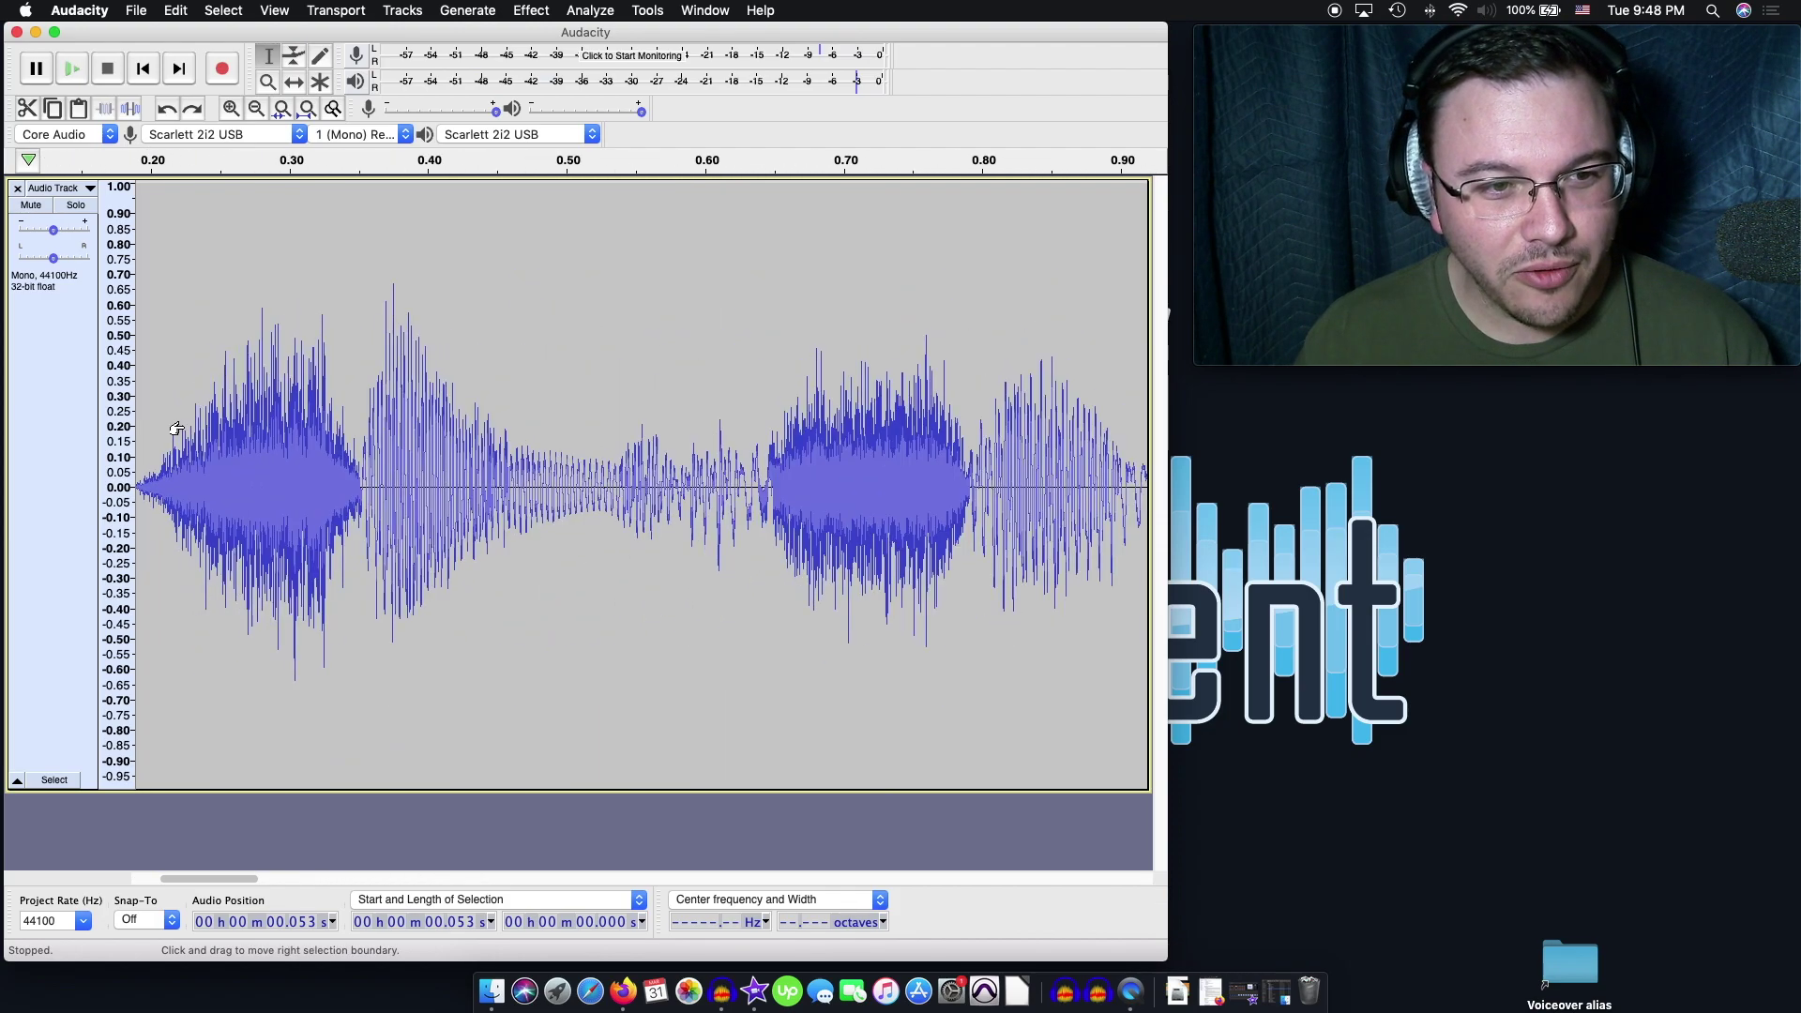
{"action": "left_click_drag", "start_coordinate": [215, 430], "coordinate": [388, 444]}
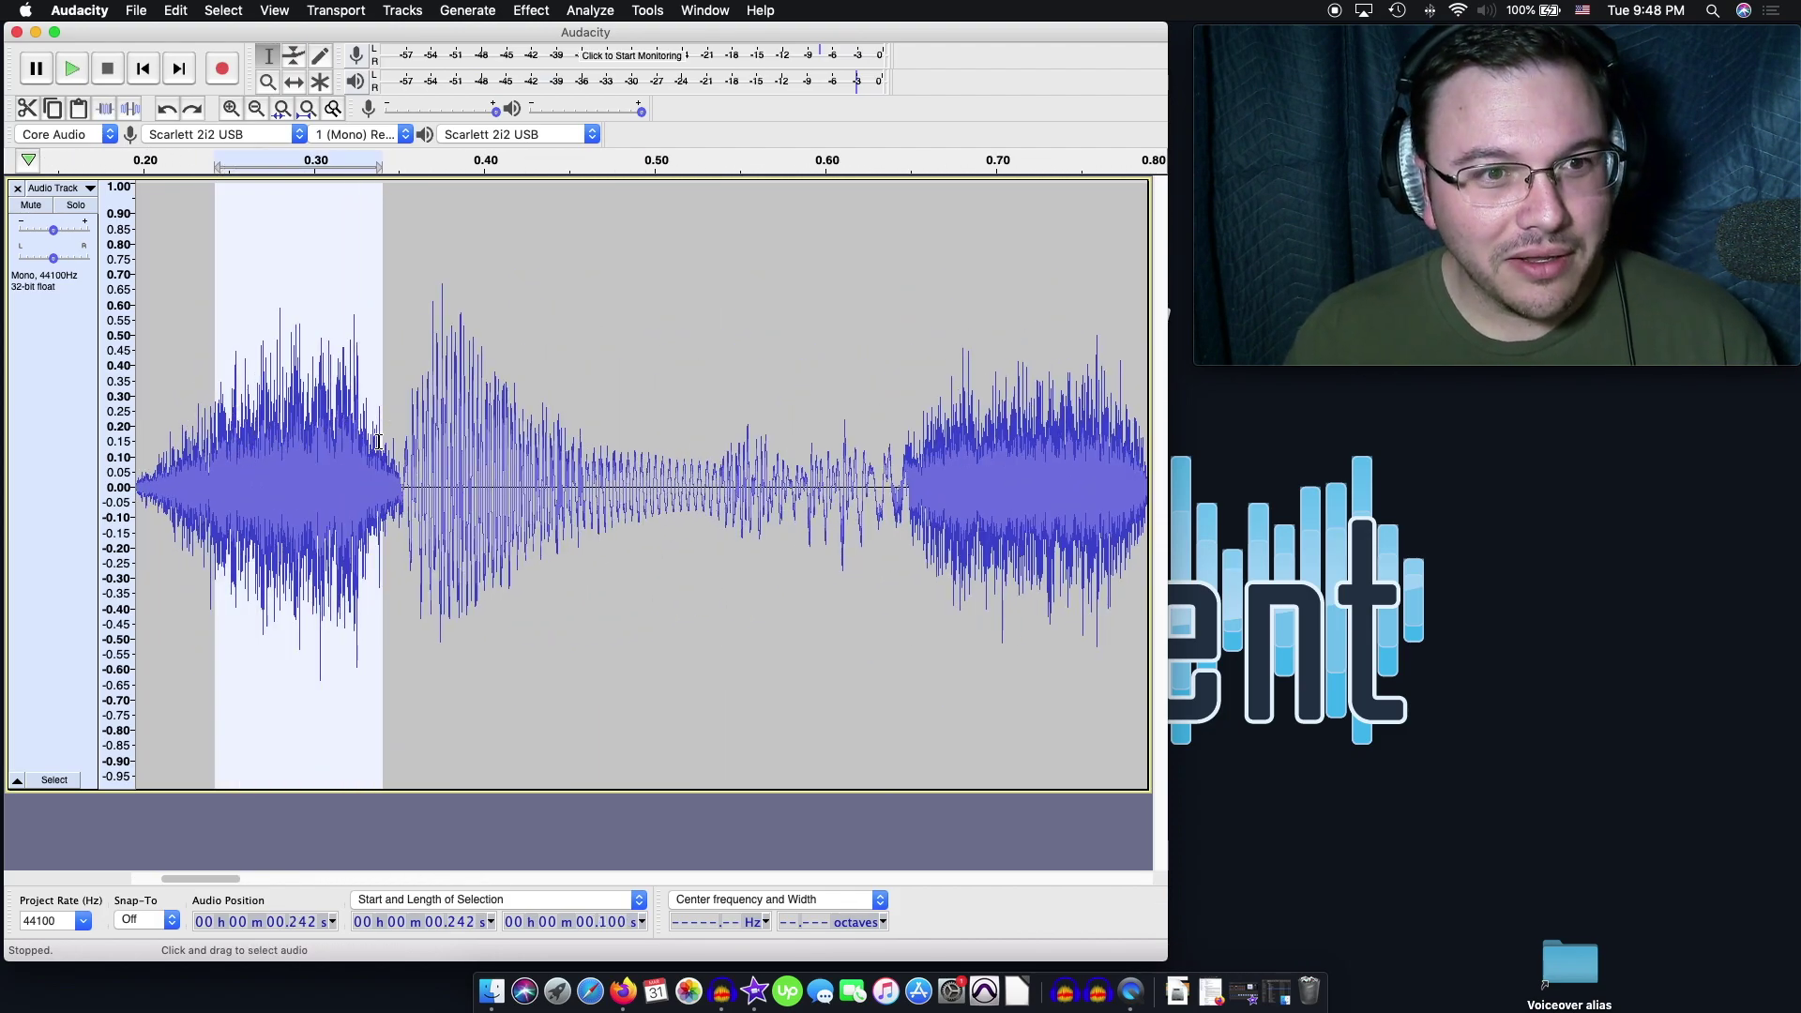
{"action": "scroll", "coordinate": [232, 439], "scroll_direction": "down", "scroll_amount": 2}
{"action": "left_click", "coordinate": [217, 437]}
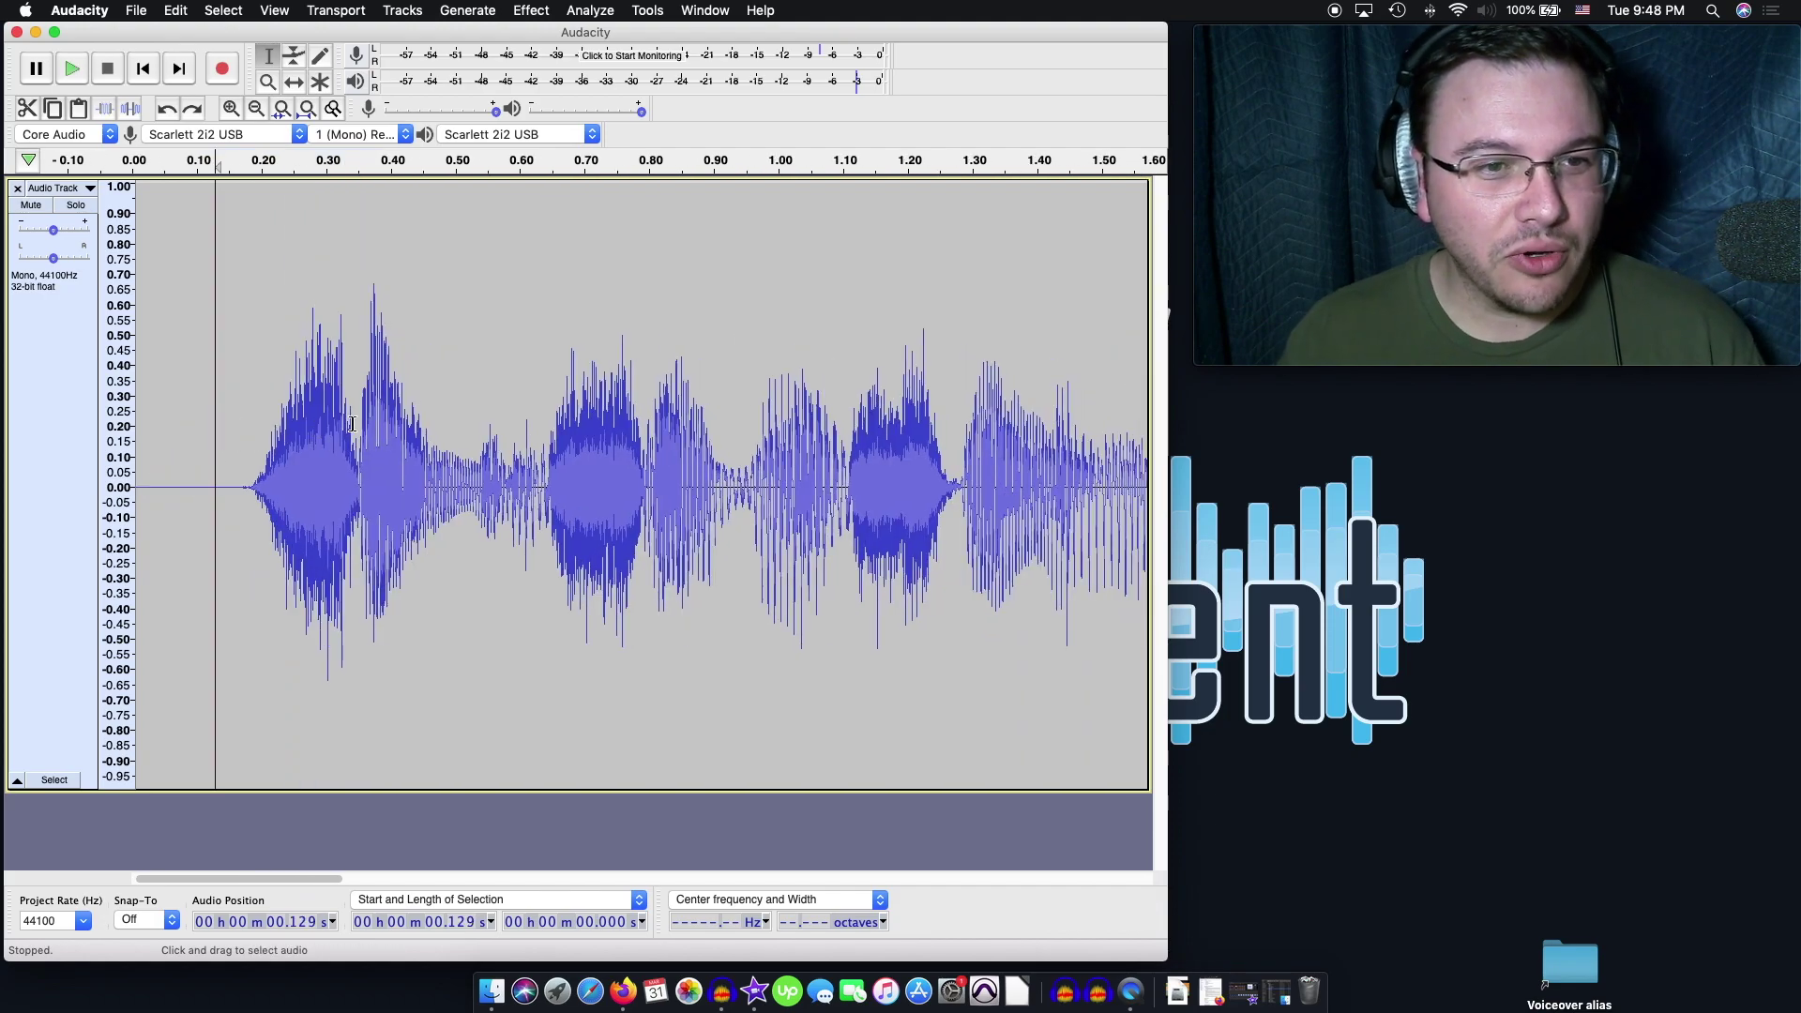
{"action": "left_click", "coordinate": [265, 418]}
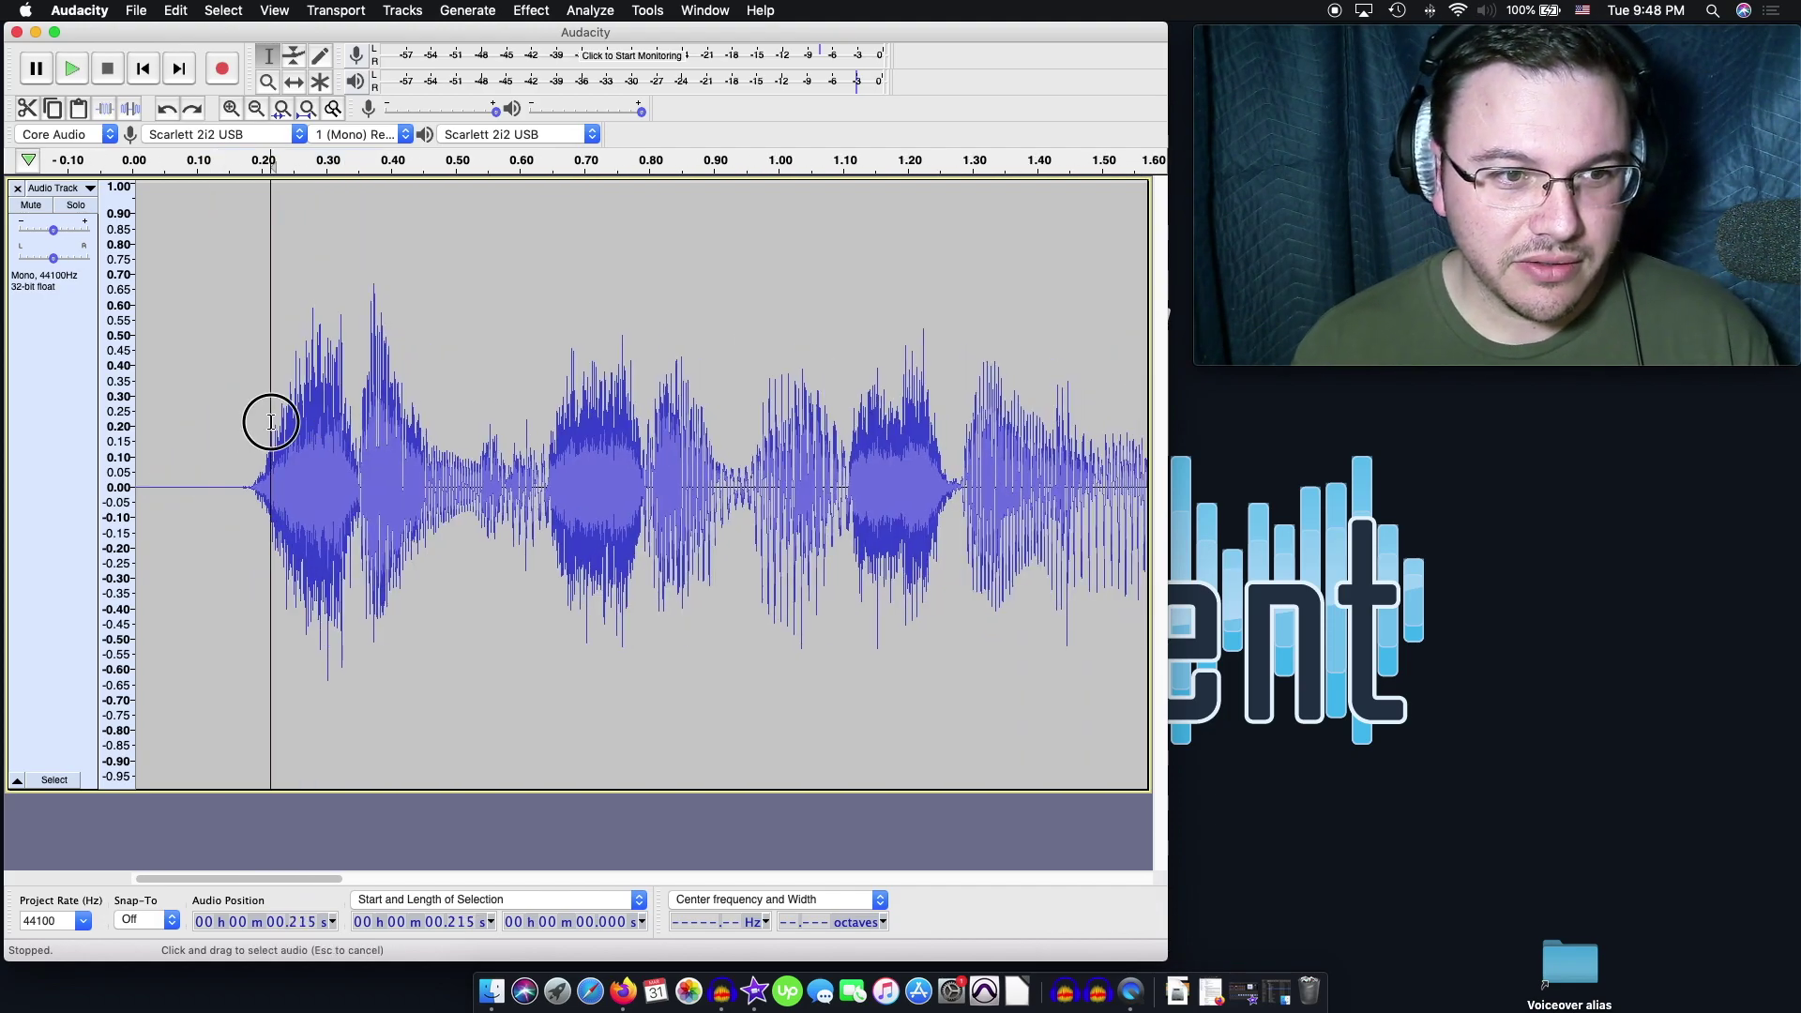
{"action": "double_click", "coordinate": [215, 425]}
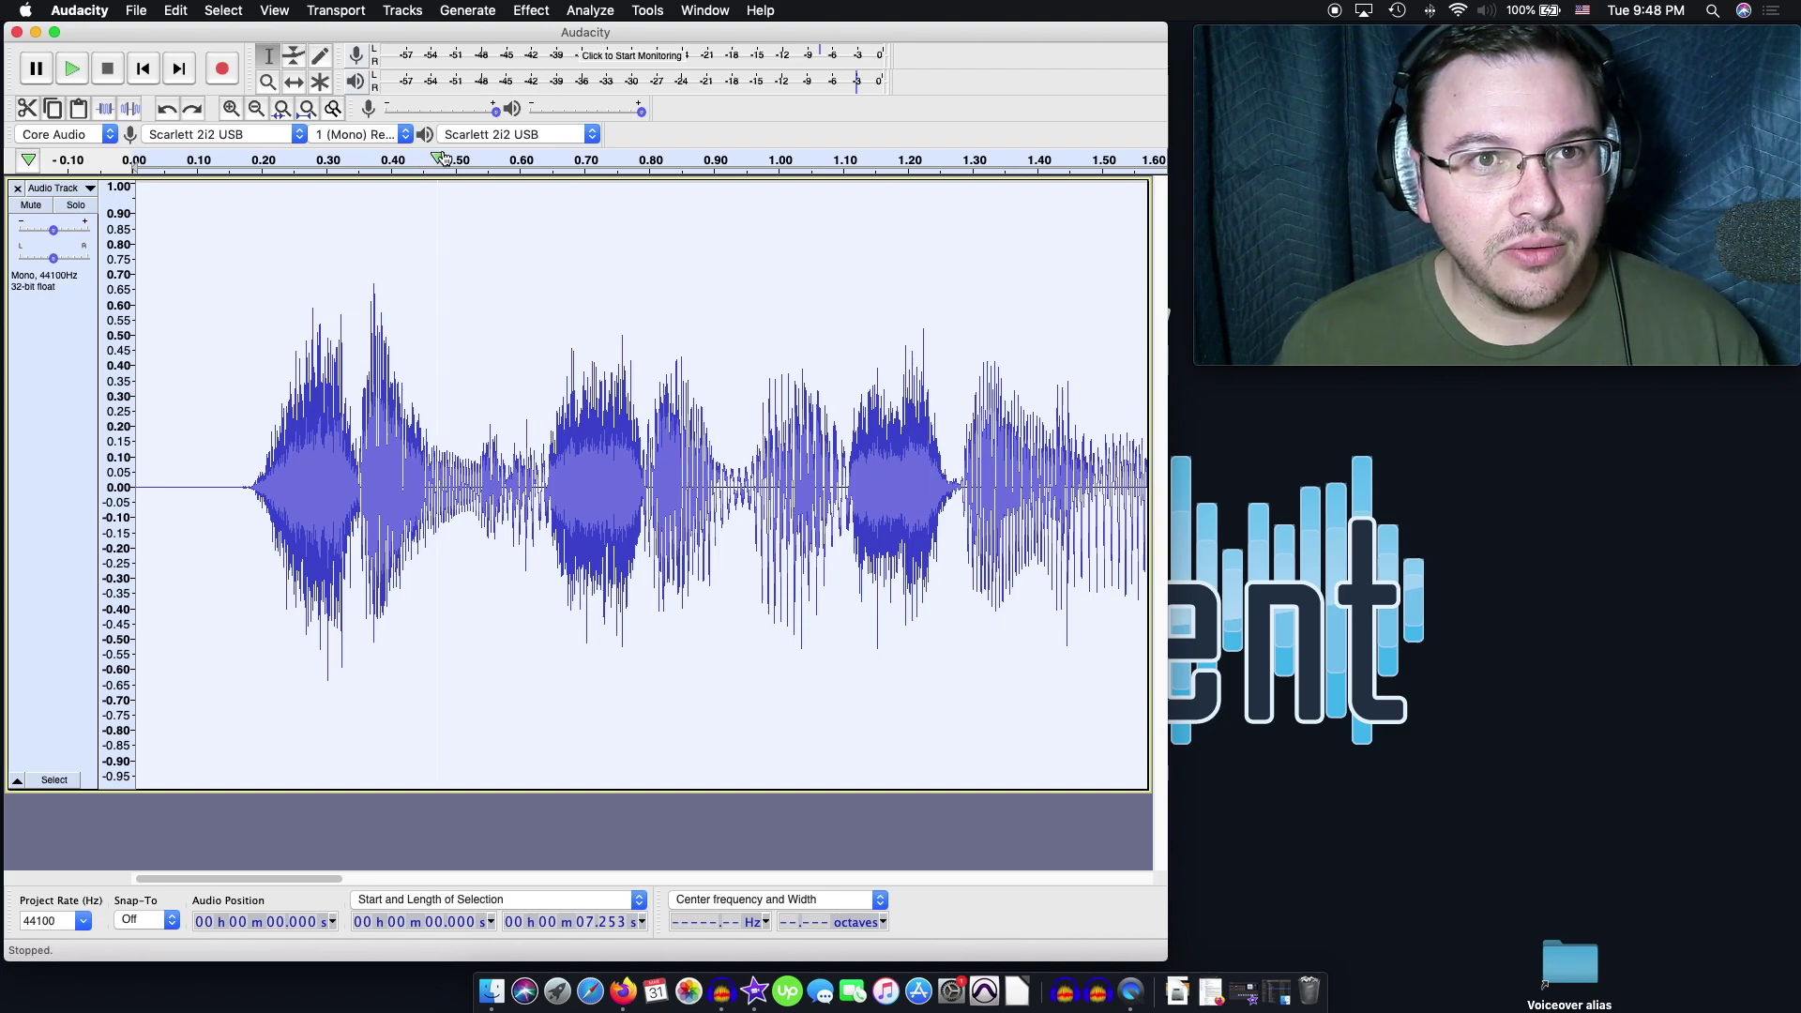
Step: Open the Effect > De-Esser dialog and move it off the waveform
{"action": "left_click", "coordinate": [539, 13]}
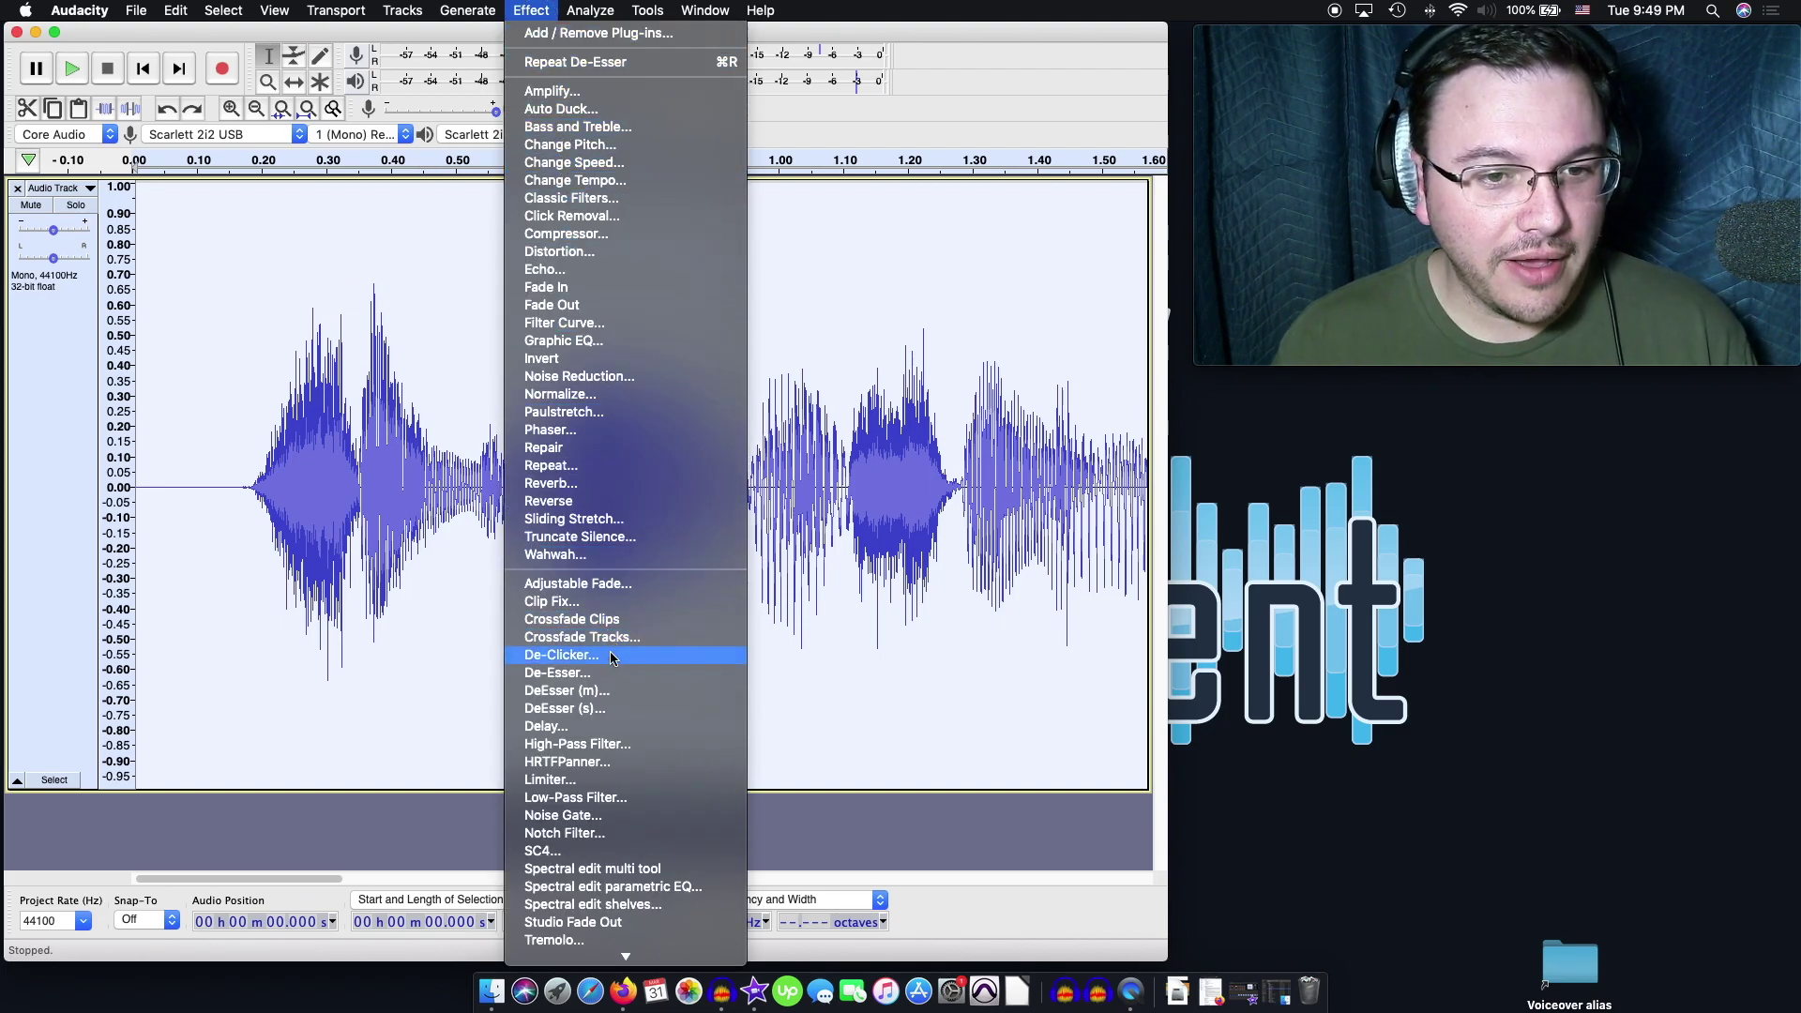
{"action": "left_click", "coordinate": [604, 674]}
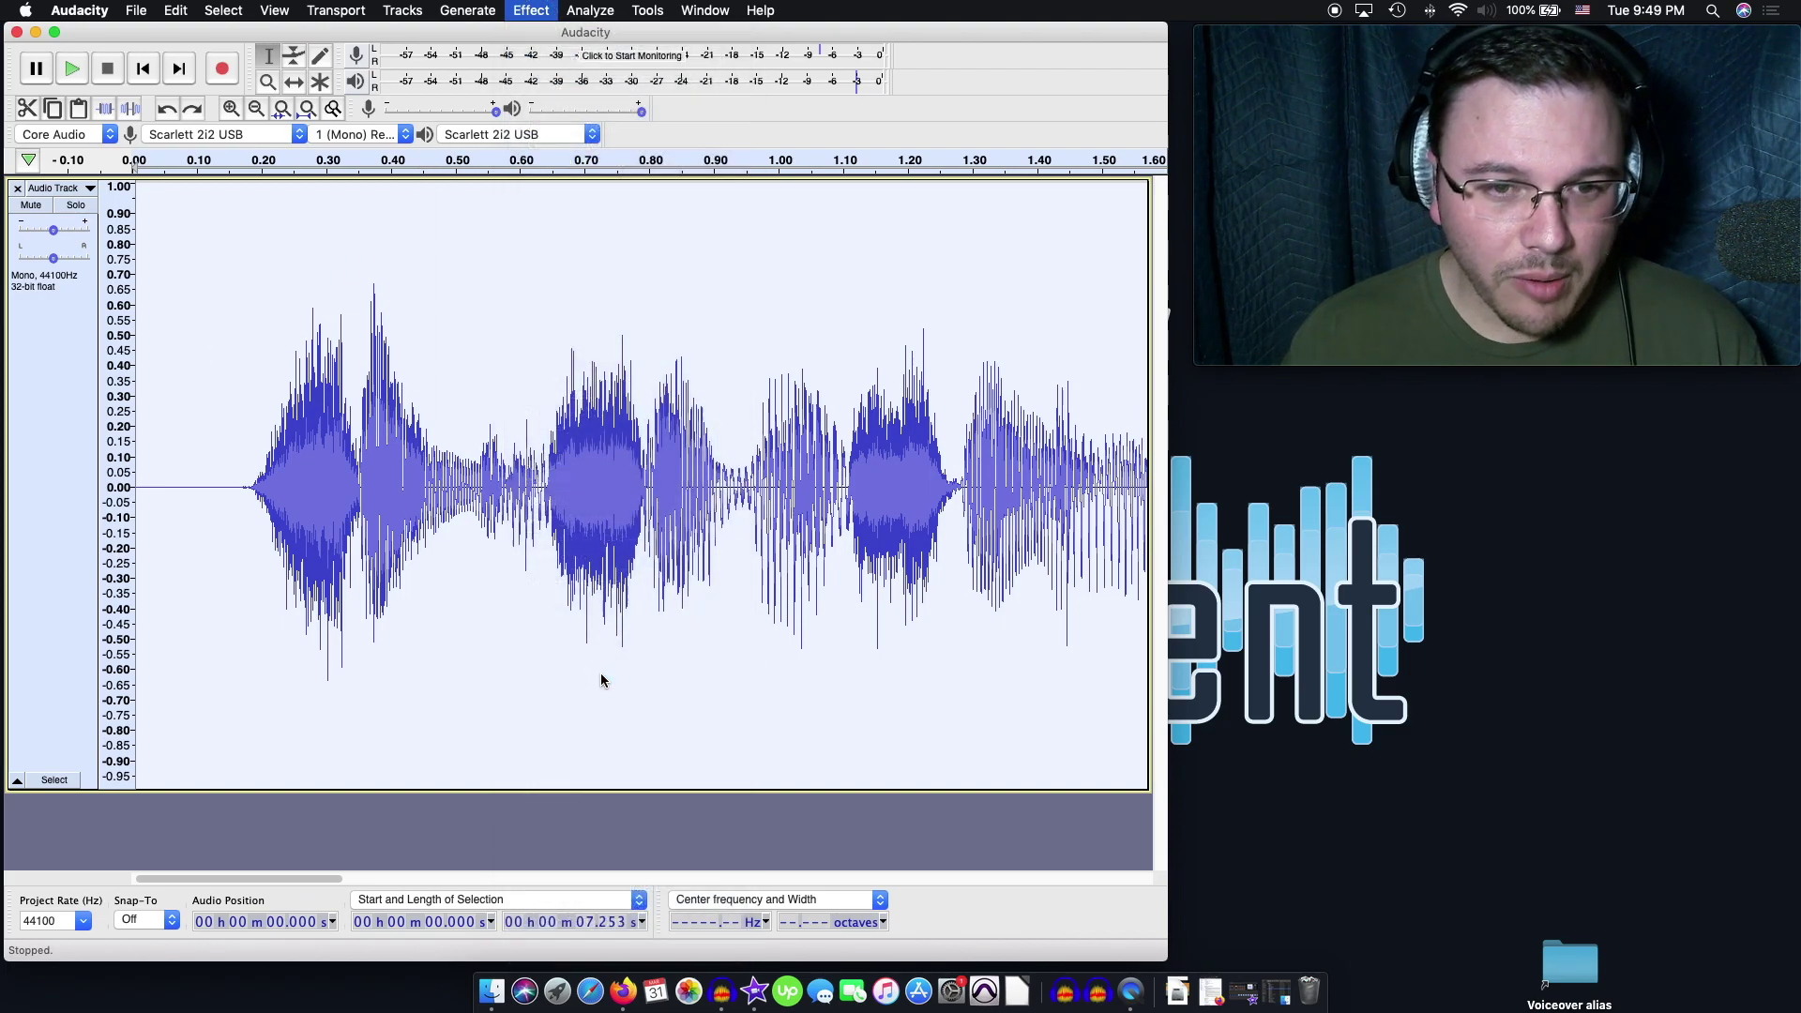
{"action": "left_click_drag", "start_coordinate": [666, 339], "coordinate": [1531, 424]}
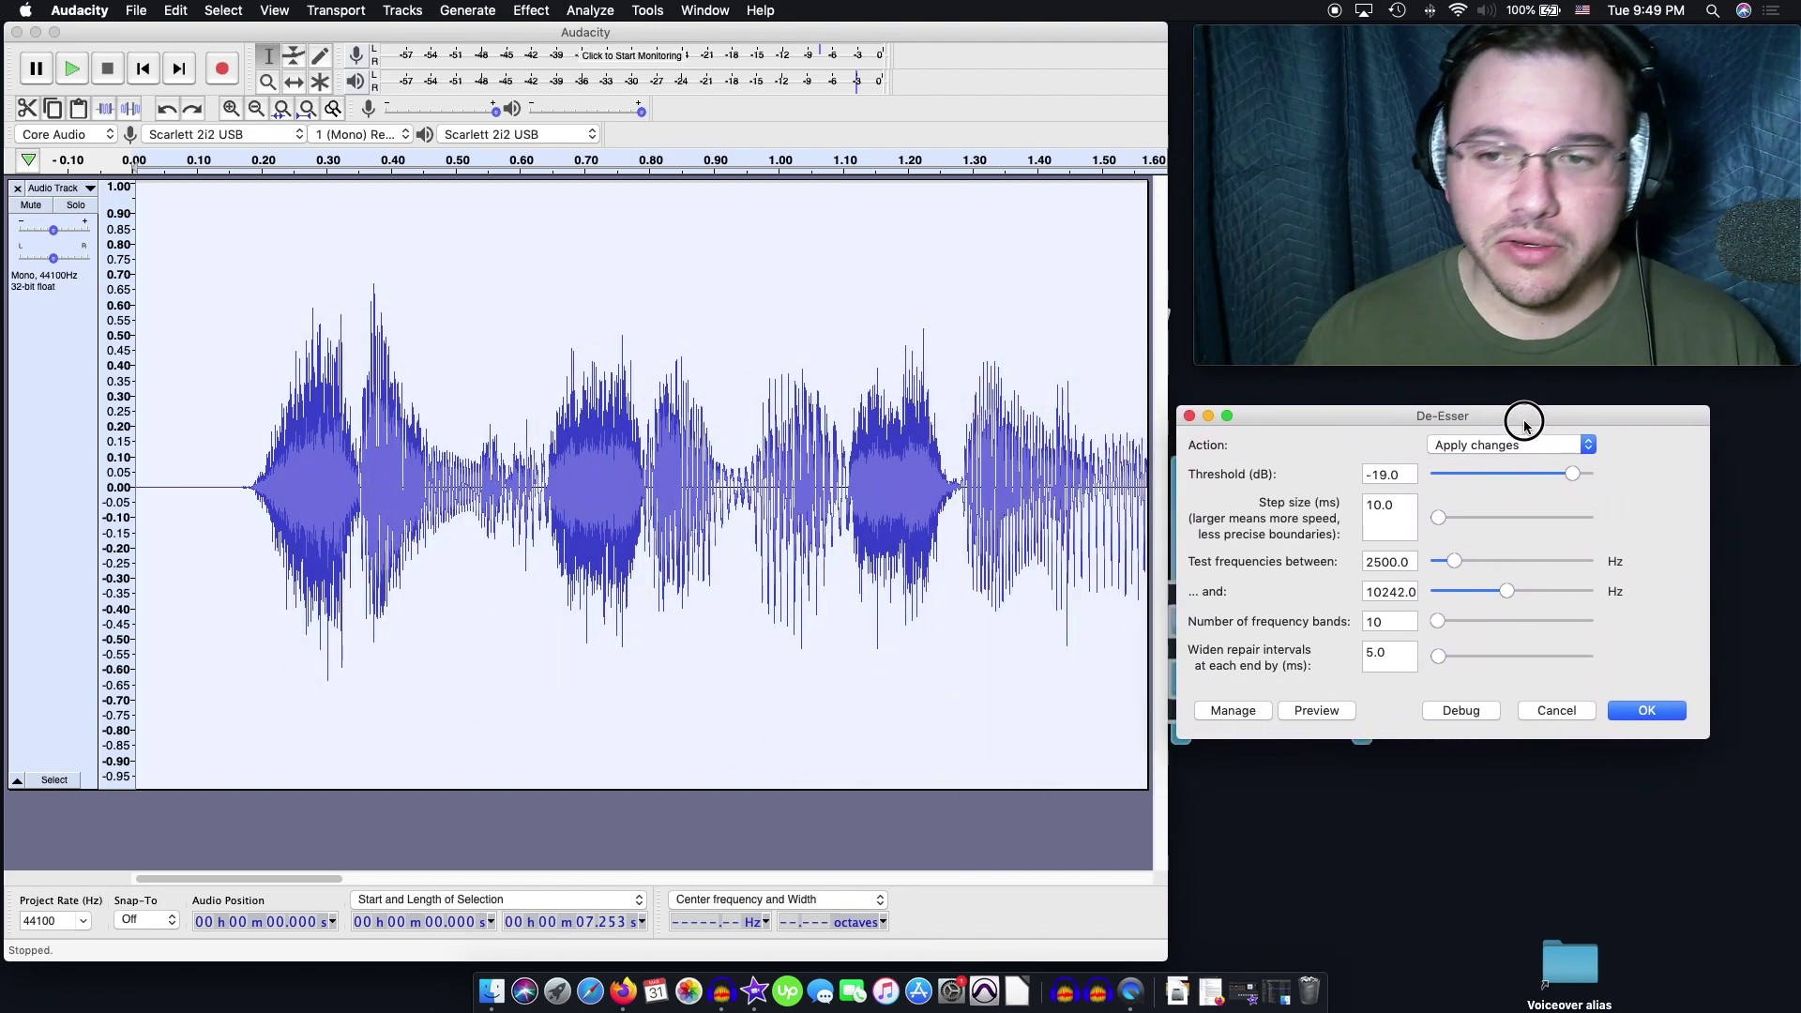
Step: Review the -19.0 dB threshold and the 2500.0 Hz lower test frequency
{"action": "left_click_drag", "start_coordinate": [1404, 474], "coordinate": [1383, 476]}
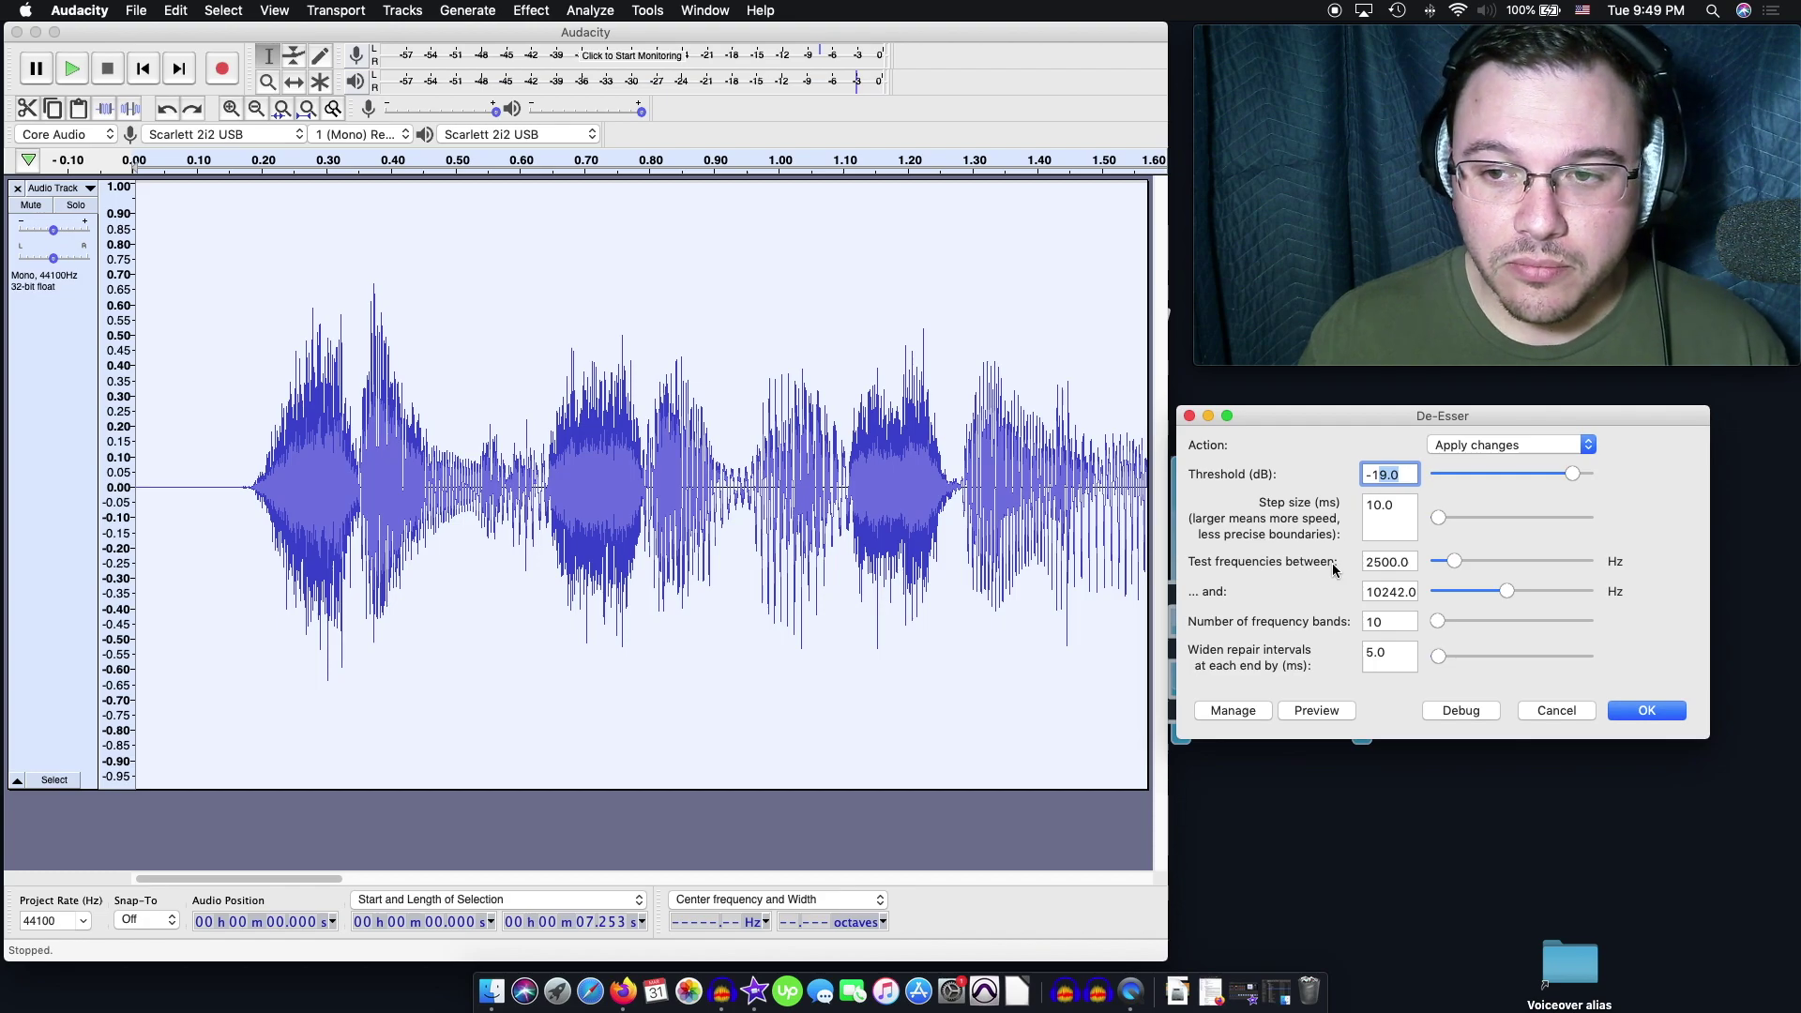
{"action": "left_click", "coordinate": [1405, 562]}
{"action": "left_click_drag", "start_coordinate": [1405, 562], "coordinate": [1310, 579]}
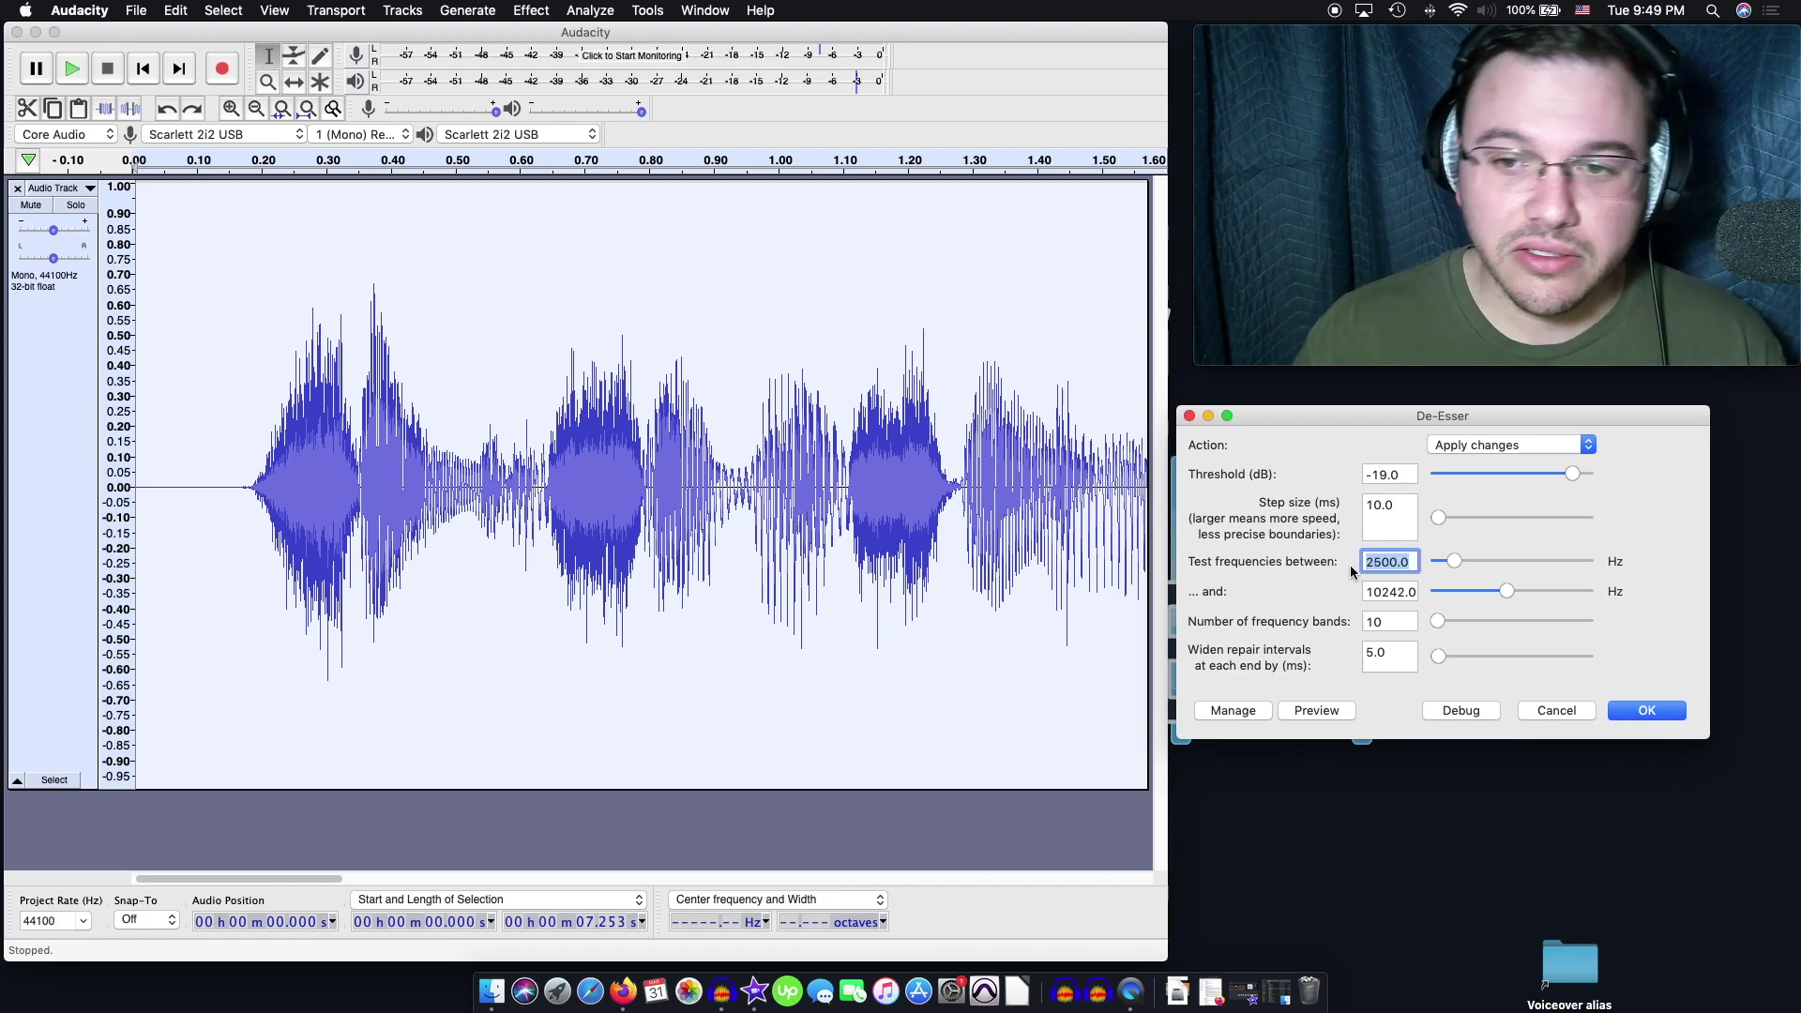
Step: Apply the De-Esser and inspect three S bursts, including the one near 1.15 s
{"action": "left_click", "coordinate": [1650, 712]}
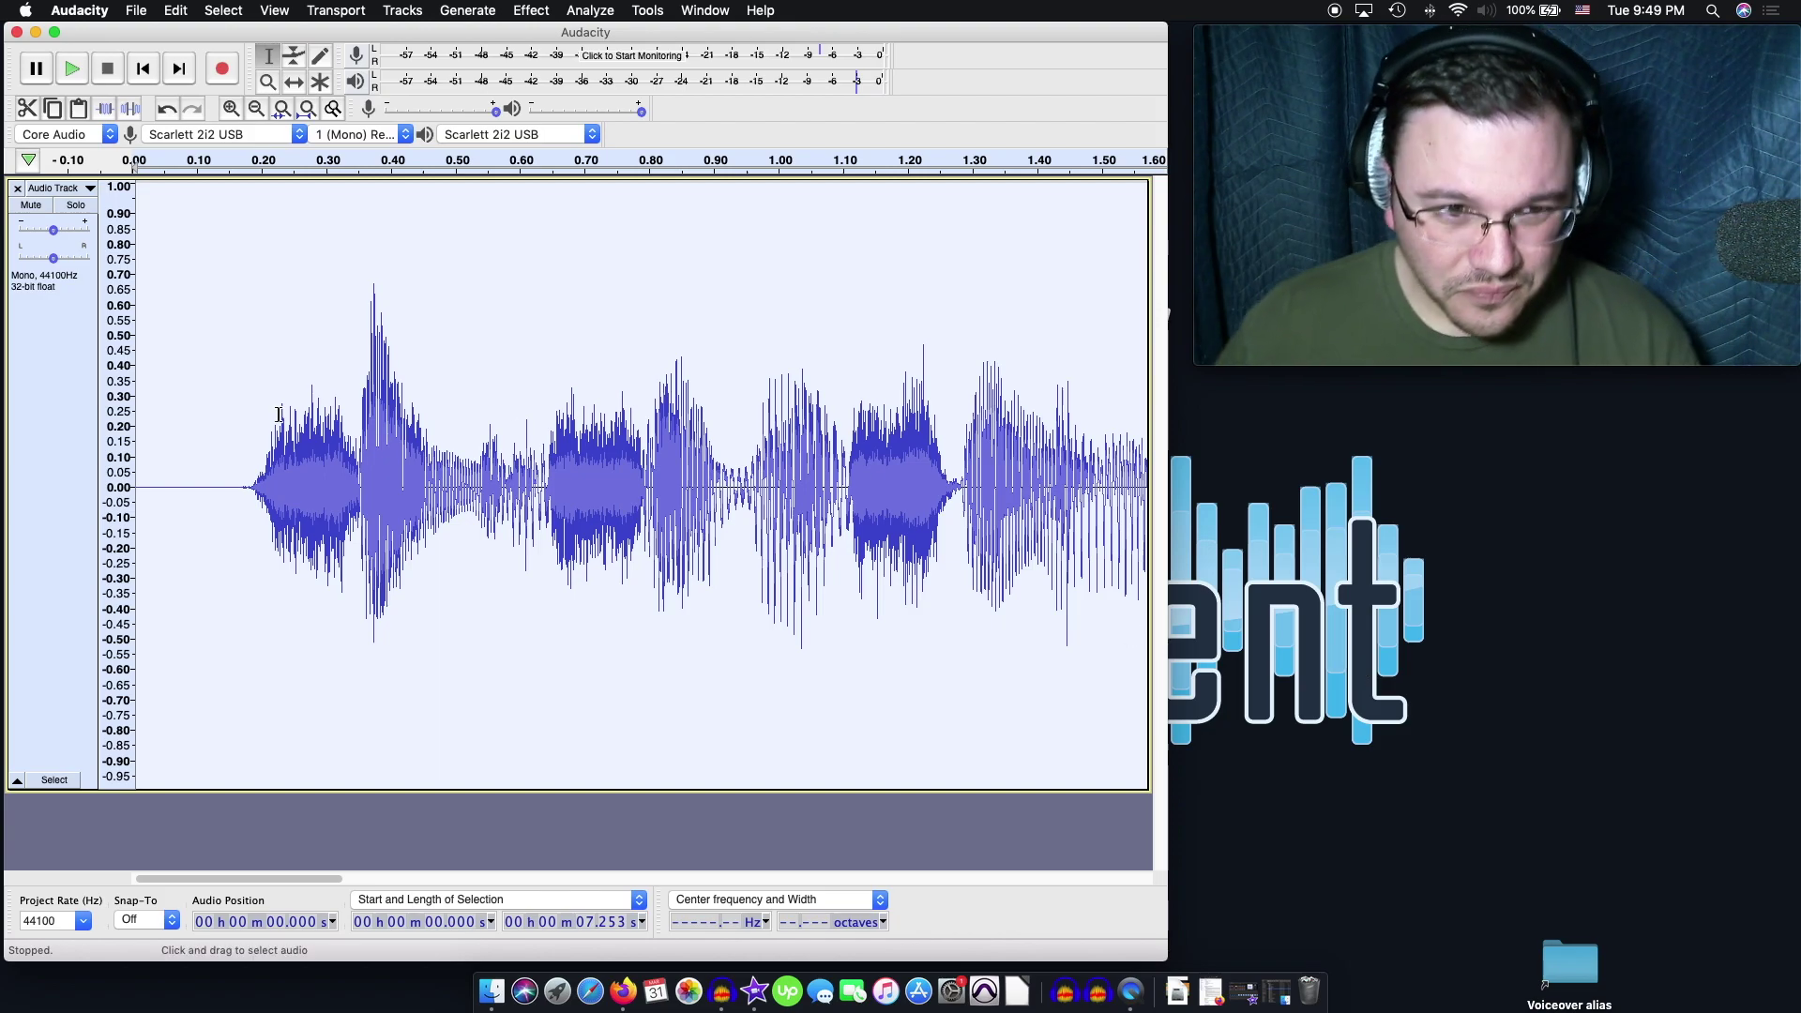
{"action": "left_click_drag", "start_coordinate": [259, 417], "coordinate": [356, 430]}
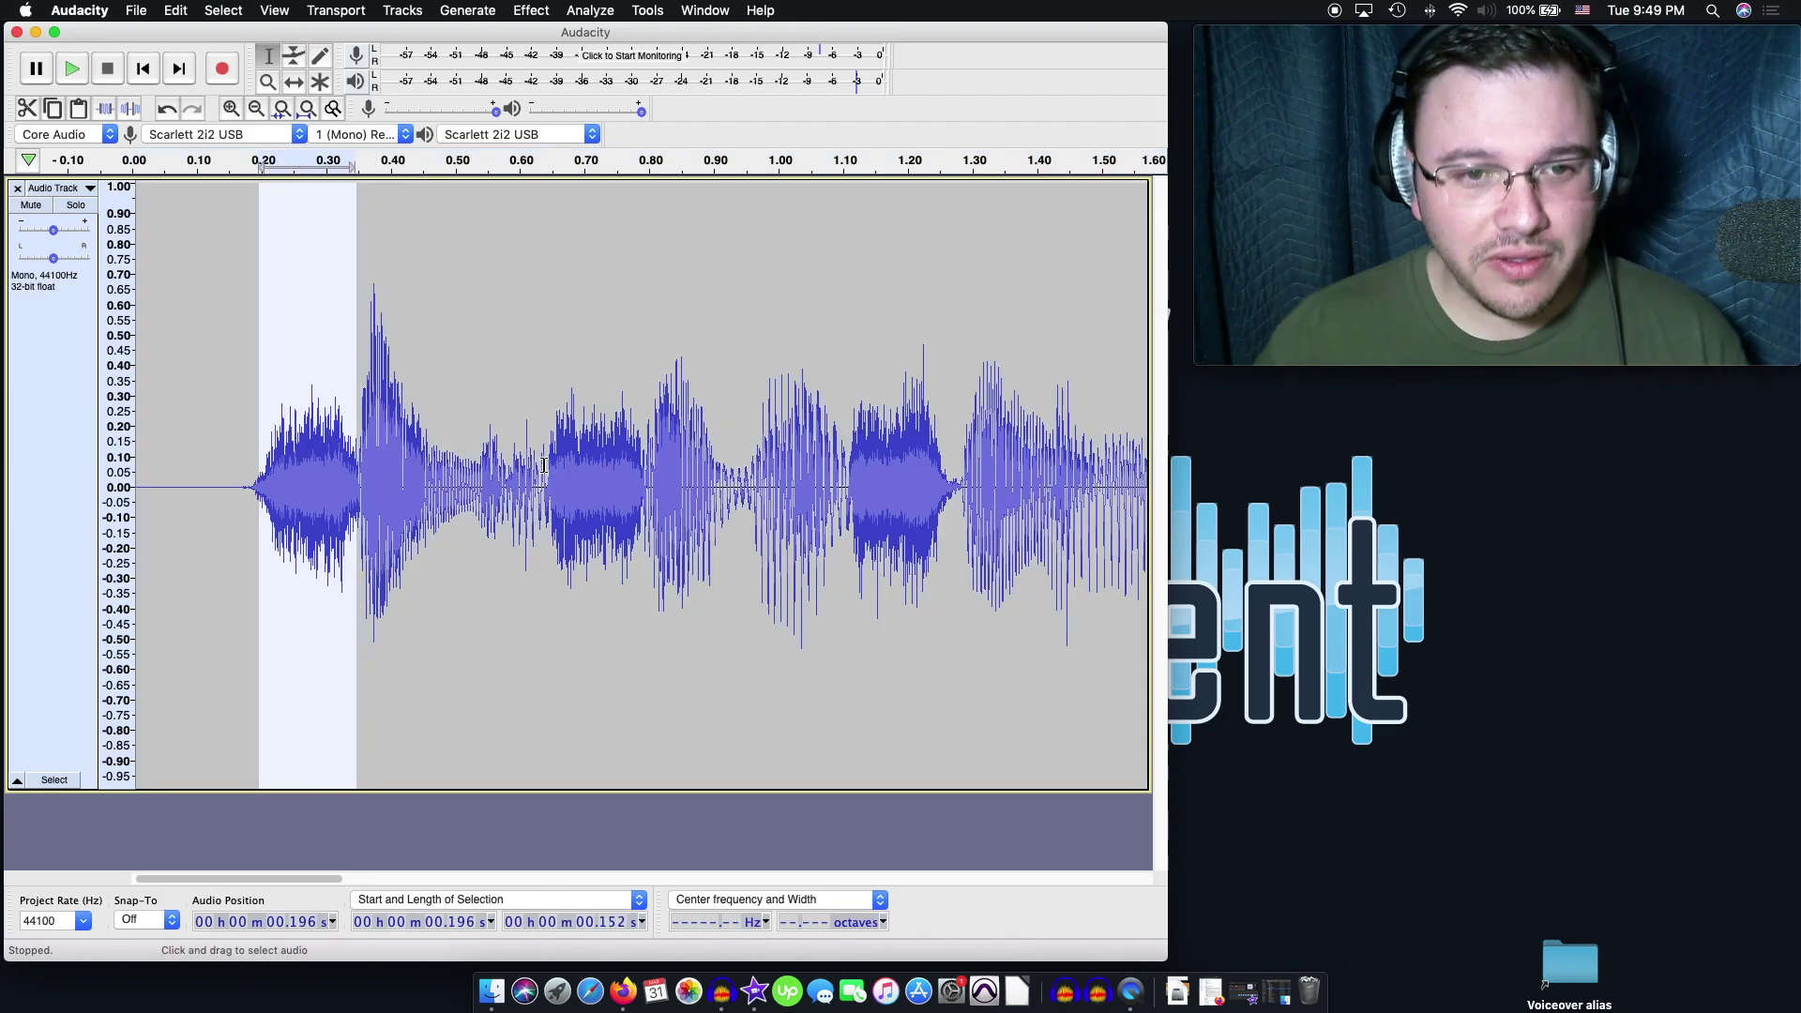
{"action": "left_click_drag", "start_coordinate": [557, 466], "coordinate": [659, 469]}
{"action": "left_click_drag", "start_coordinate": [875, 458], "coordinate": [947, 455]}
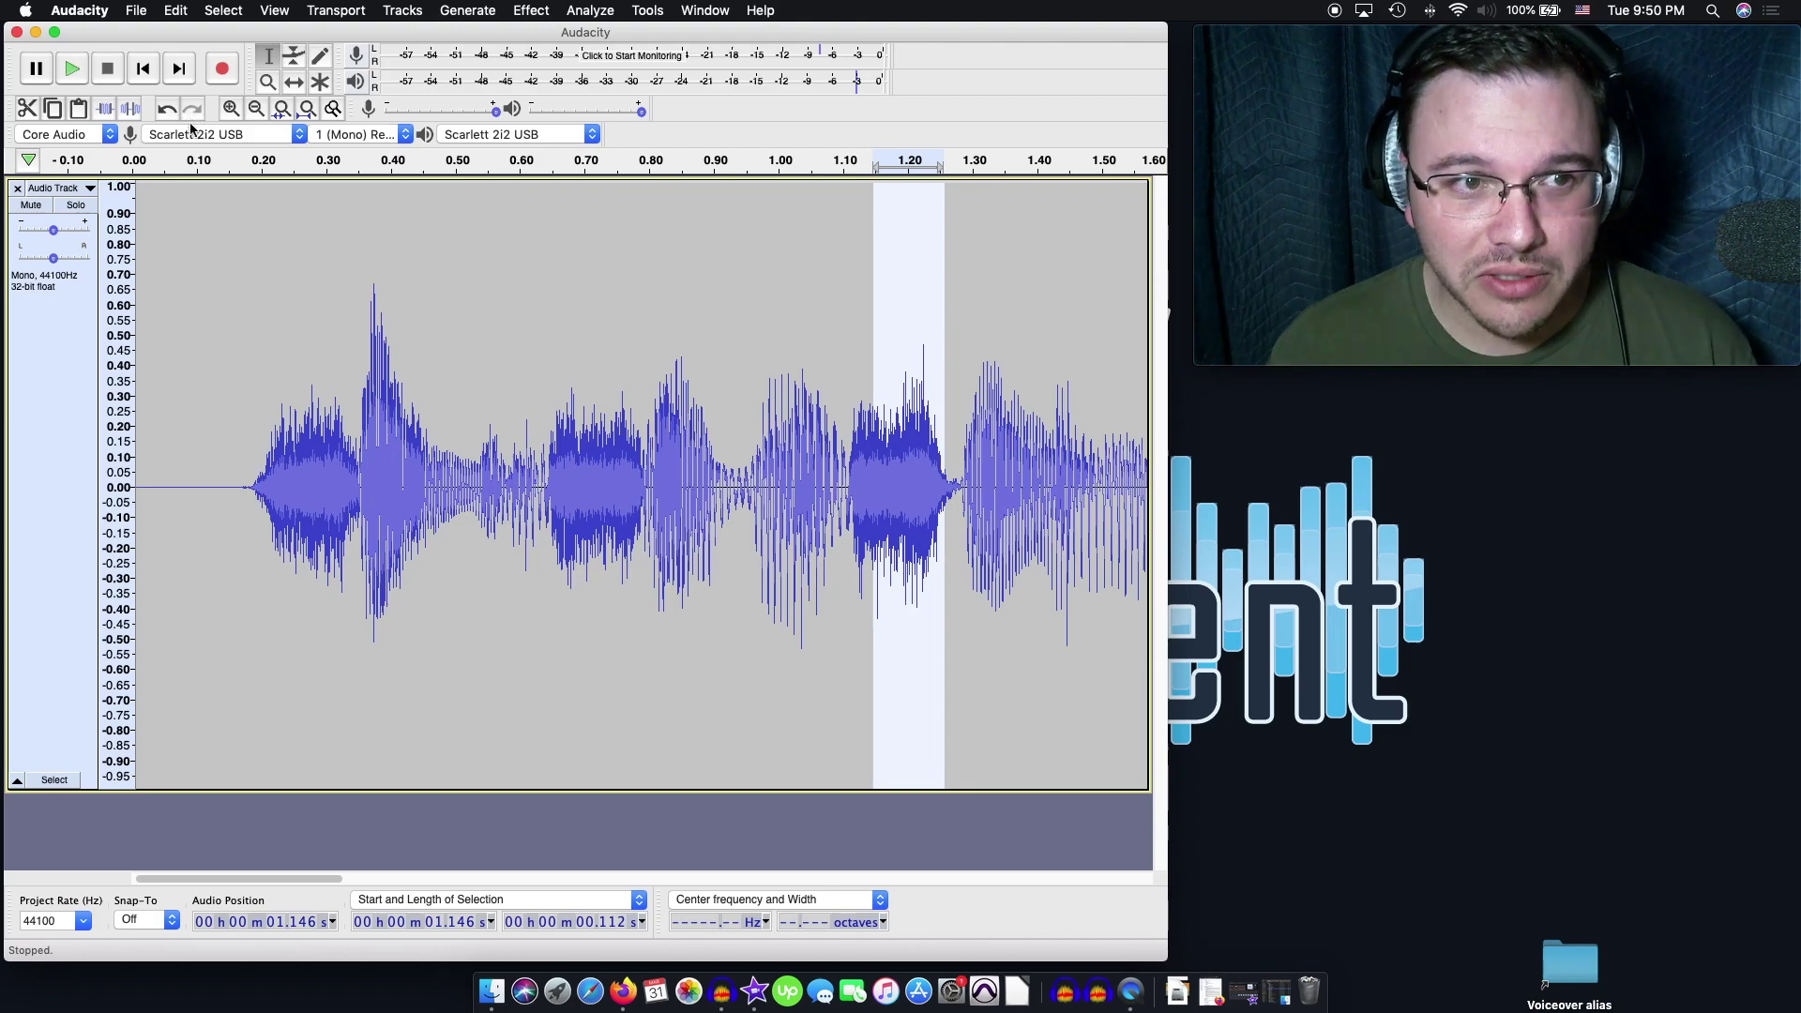
Step: Toggle repeatedly between the original and de-essed waveforms with Undo and Redo
{"action": "left_click", "coordinate": [168, 292]}
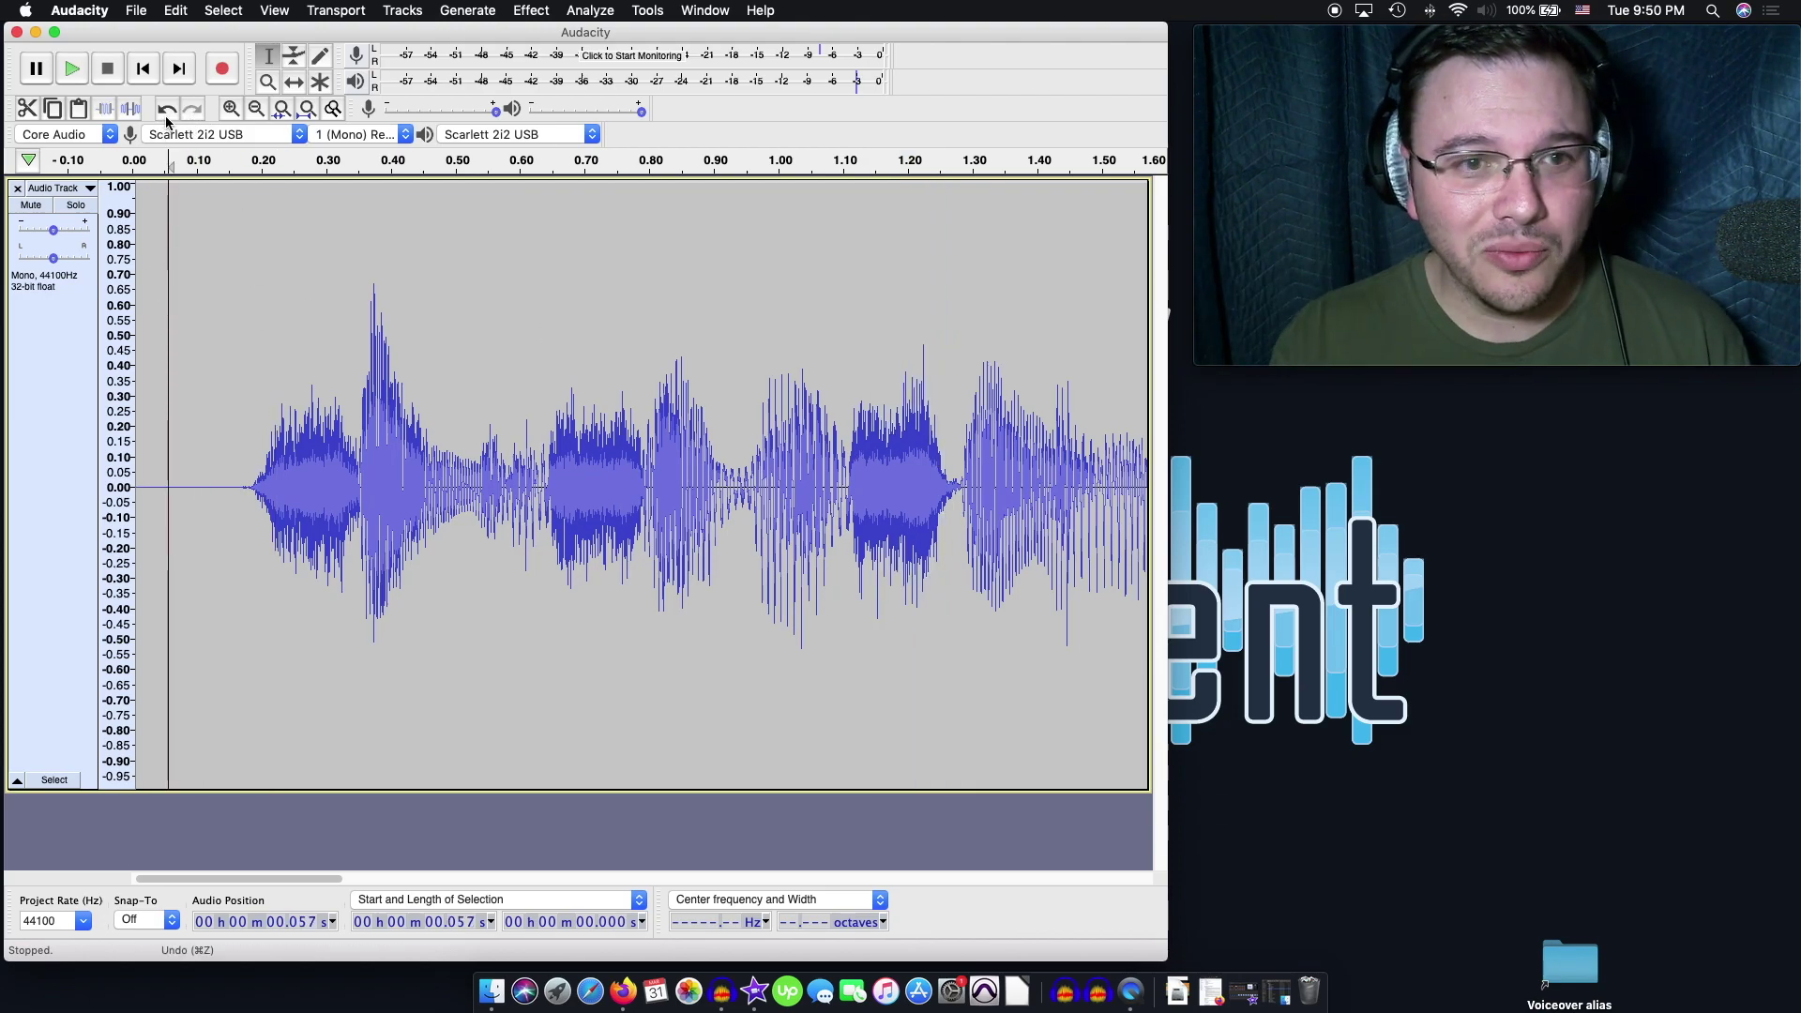
{"action": "key", "text": "super+a"}
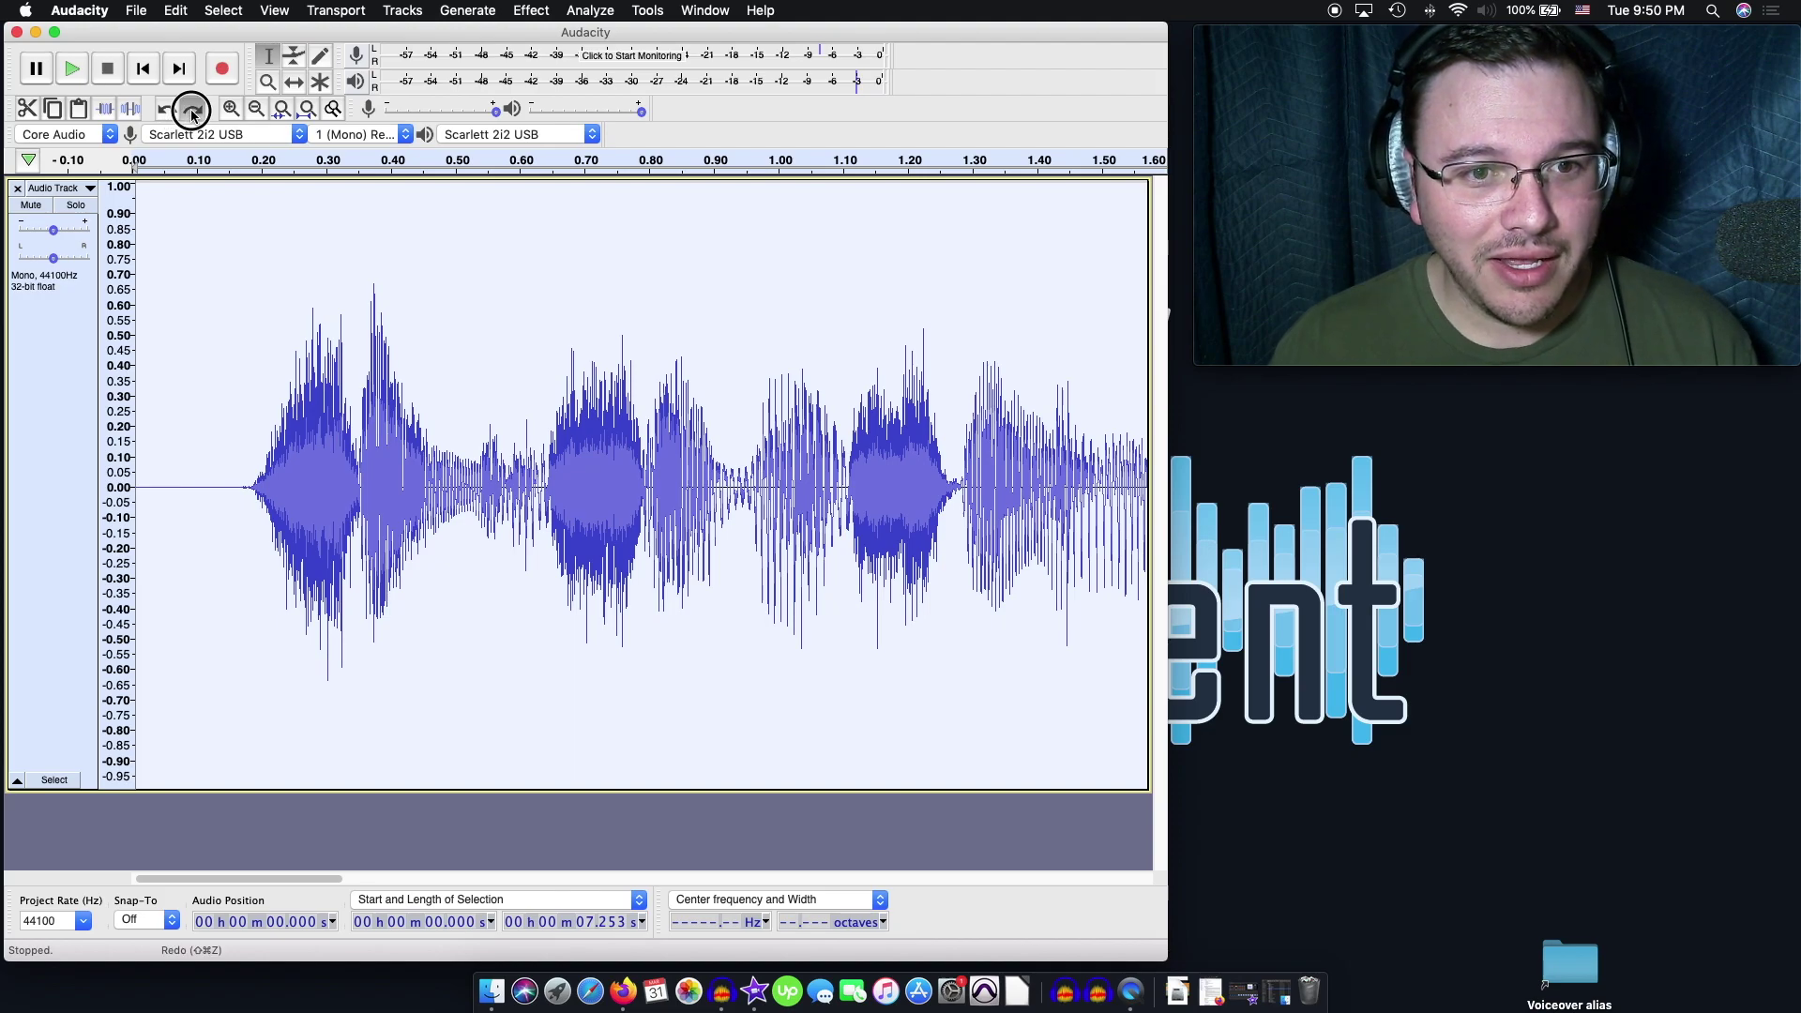
{"action": "left_click", "coordinate": [191, 111]}
{"action": "left_click", "coordinate": [167, 111]}
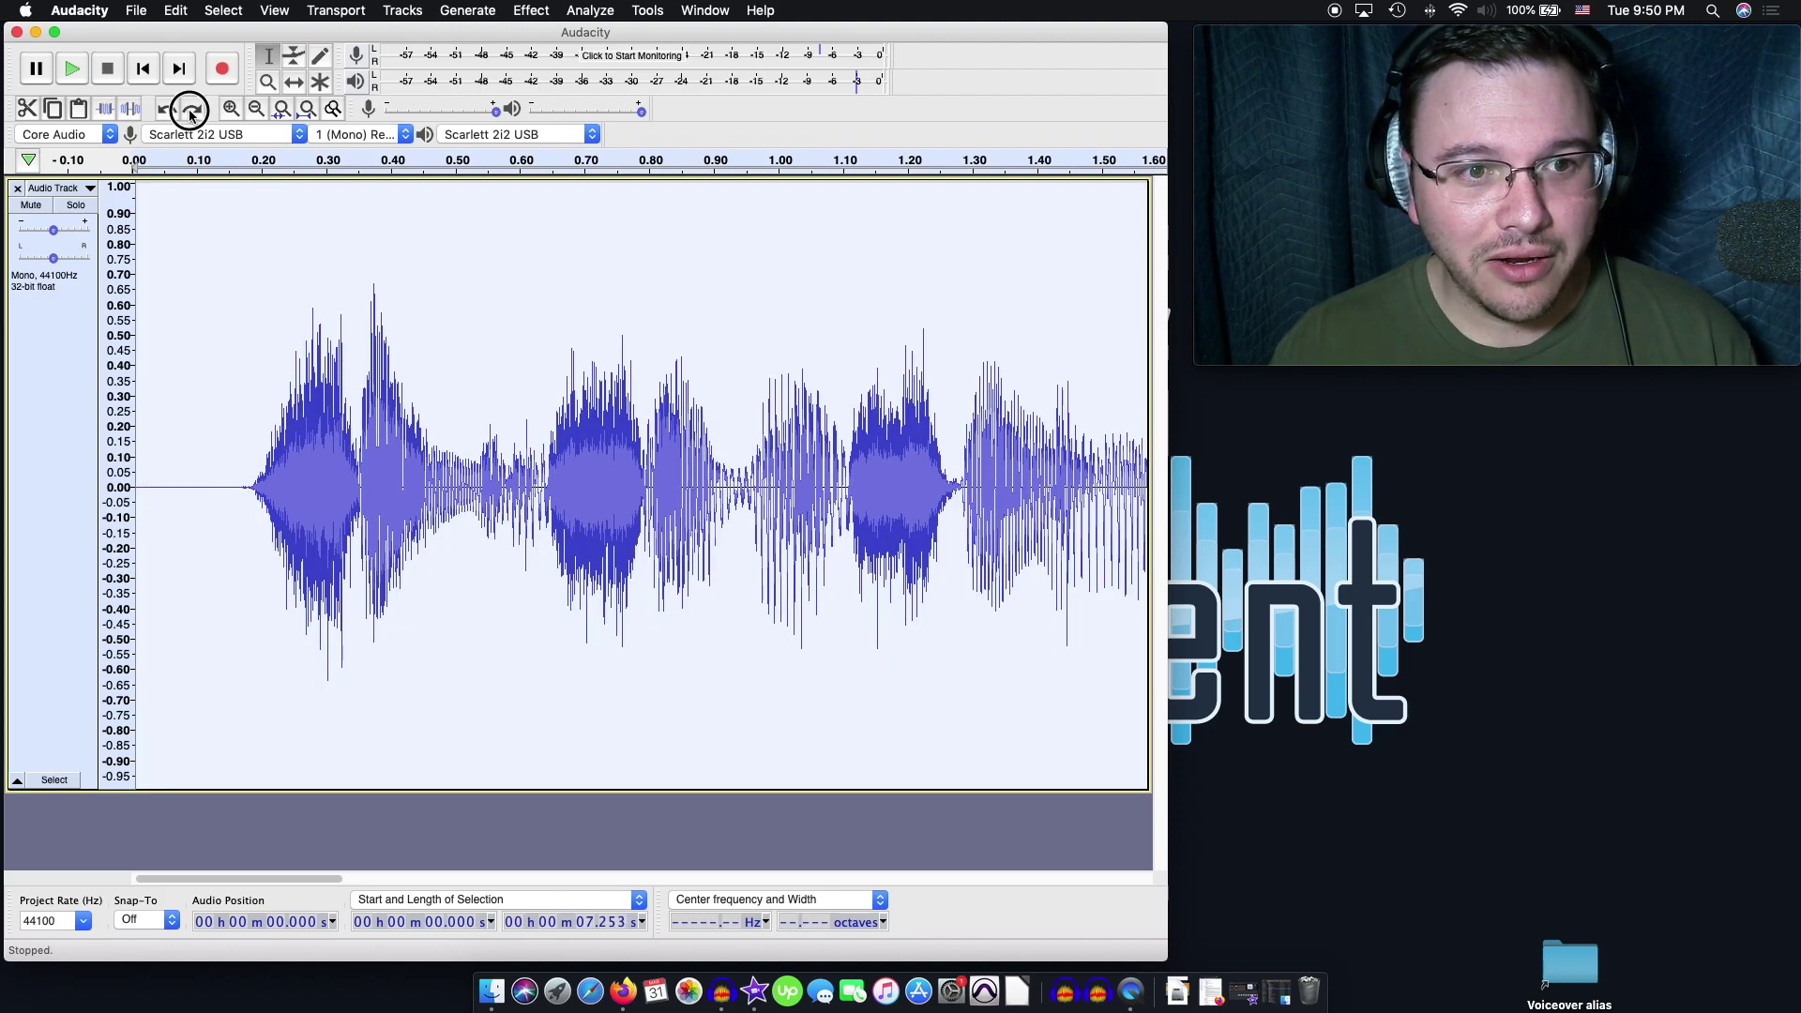
{"action": "left_click", "coordinate": [191, 111]}
{"action": "left_click", "coordinate": [167, 111]}
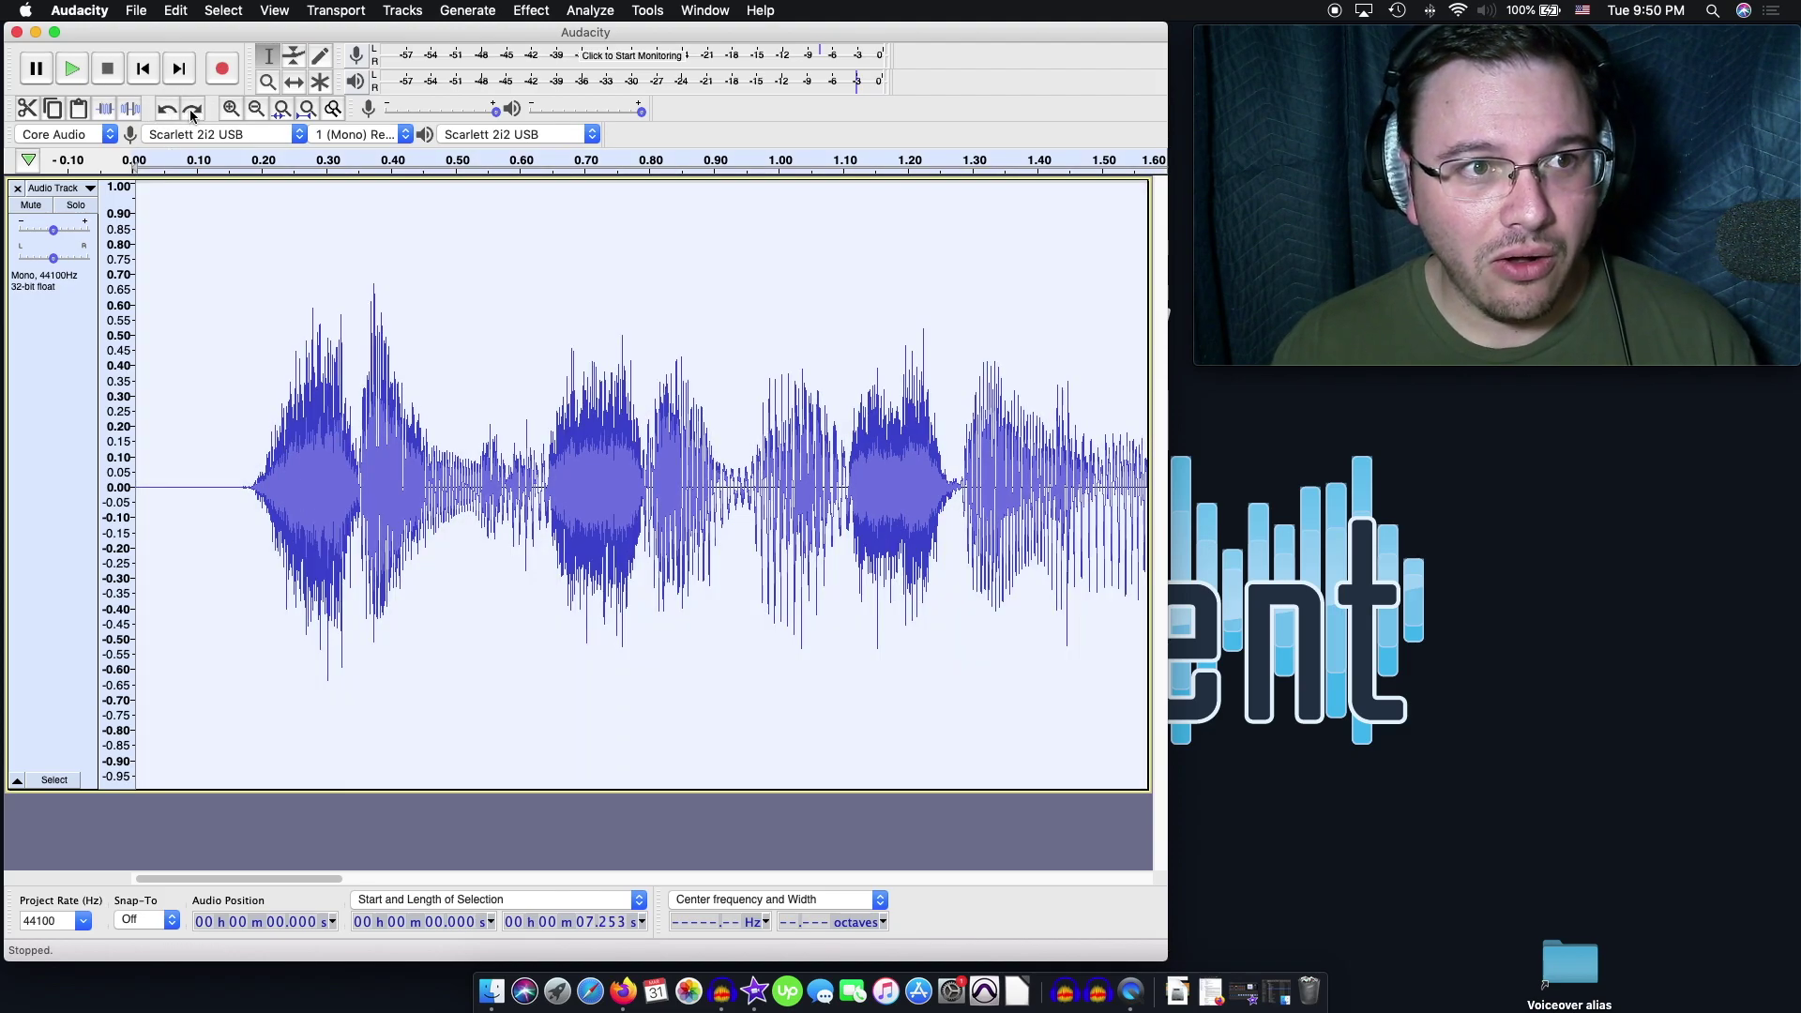
{"action": "left_click", "coordinate": [192, 112]}
{"action": "left_click", "coordinate": [167, 111]}
{"action": "left_click", "coordinate": [191, 112]}
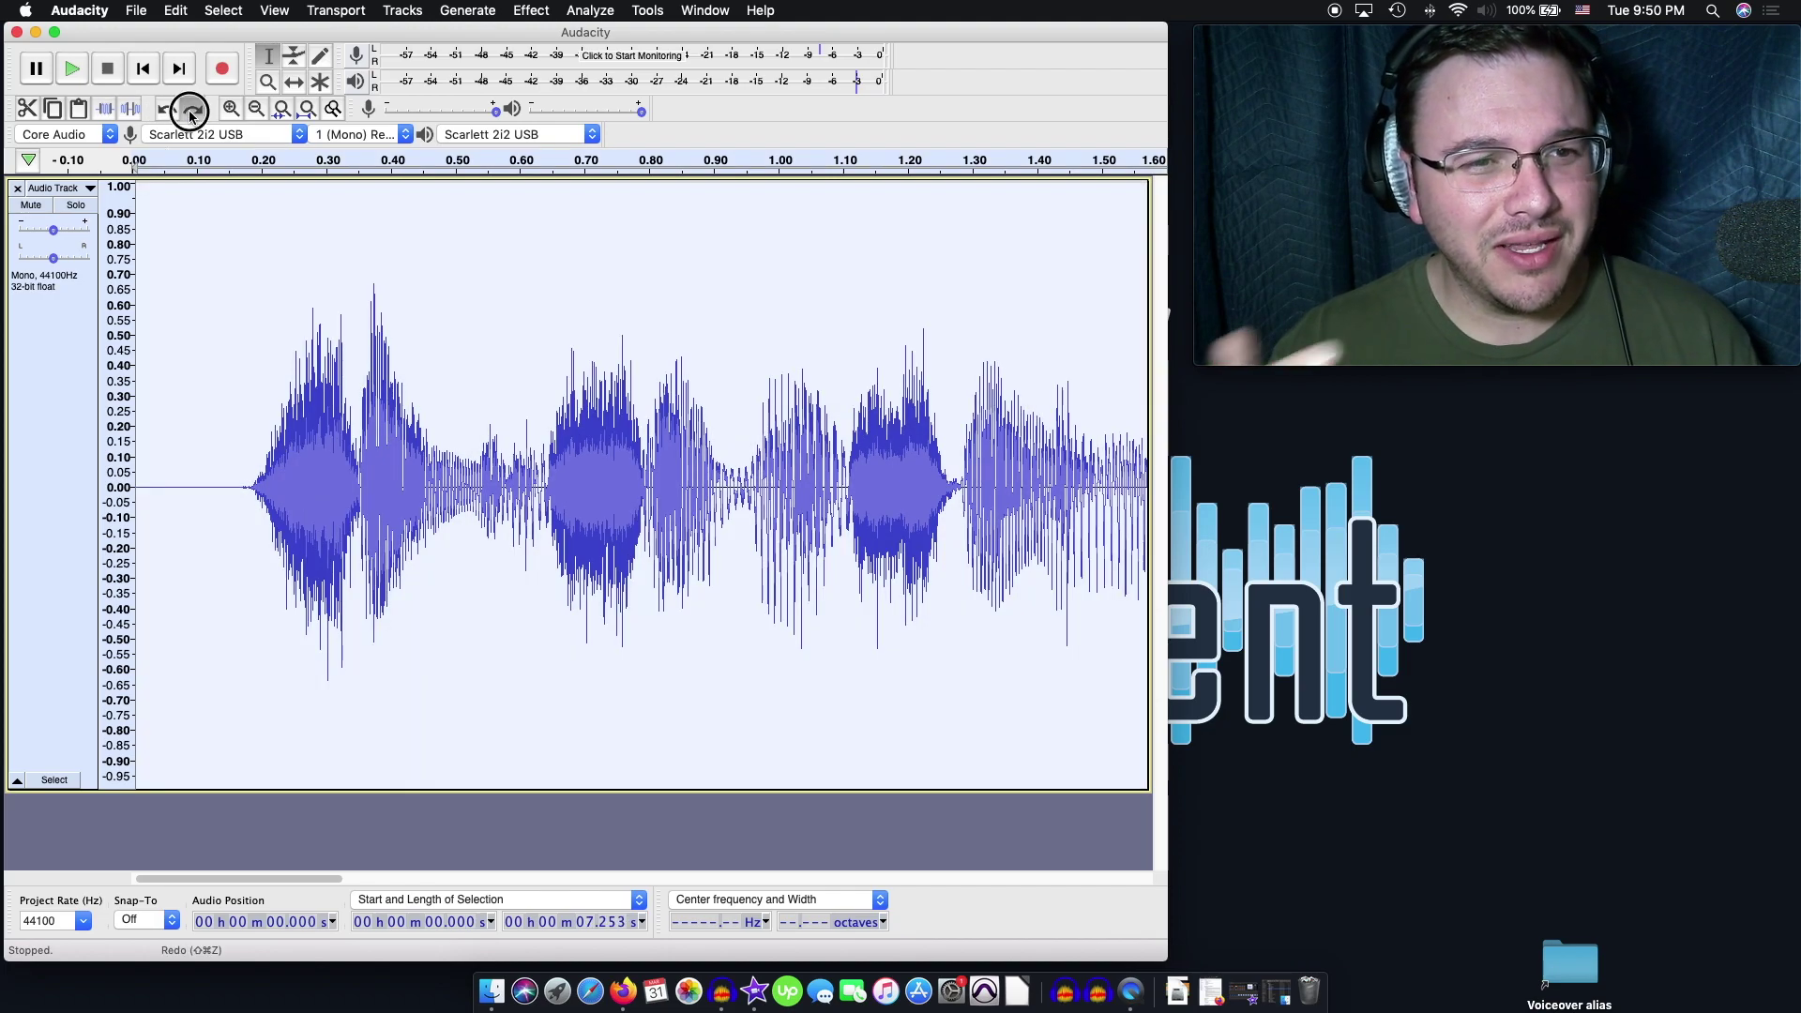
{"action": "left_click", "coordinate": [169, 111]}
{"action": "left_click", "coordinate": [191, 111]}
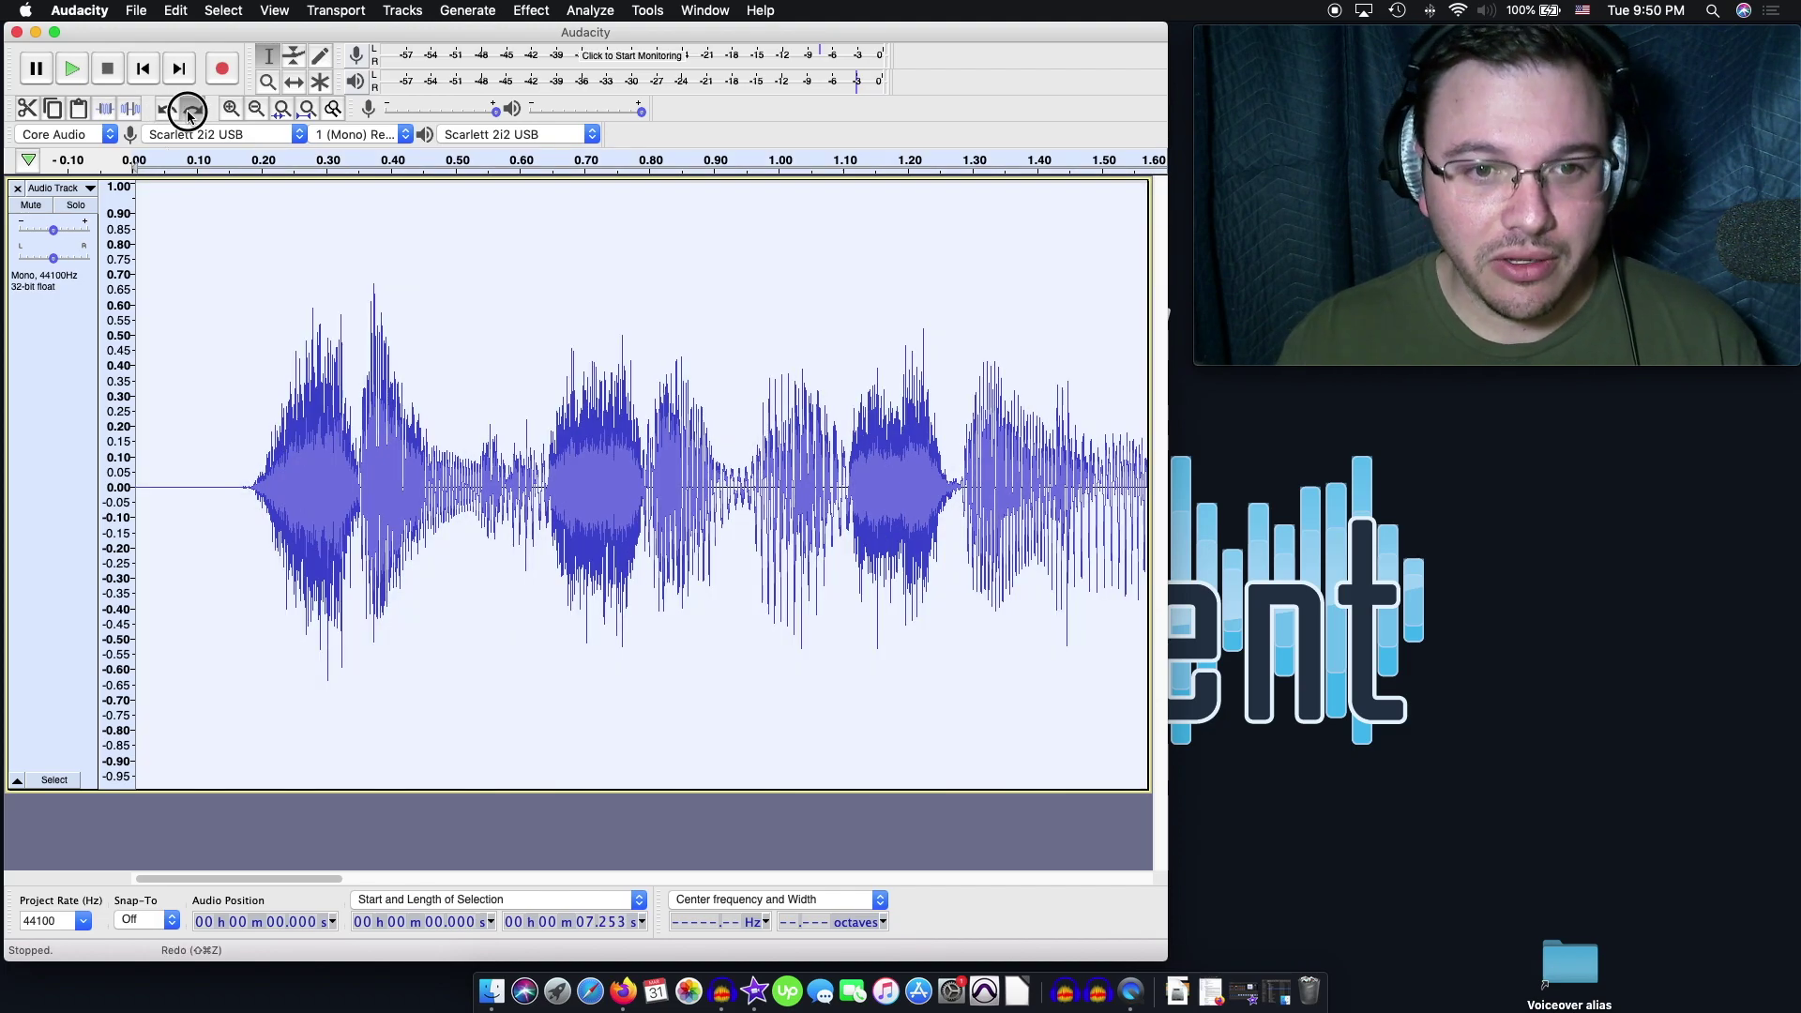
Step: Undo the de-essing and play the original audio from 0.158 s
{"action": "left_click", "coordinate": [234, 342]}
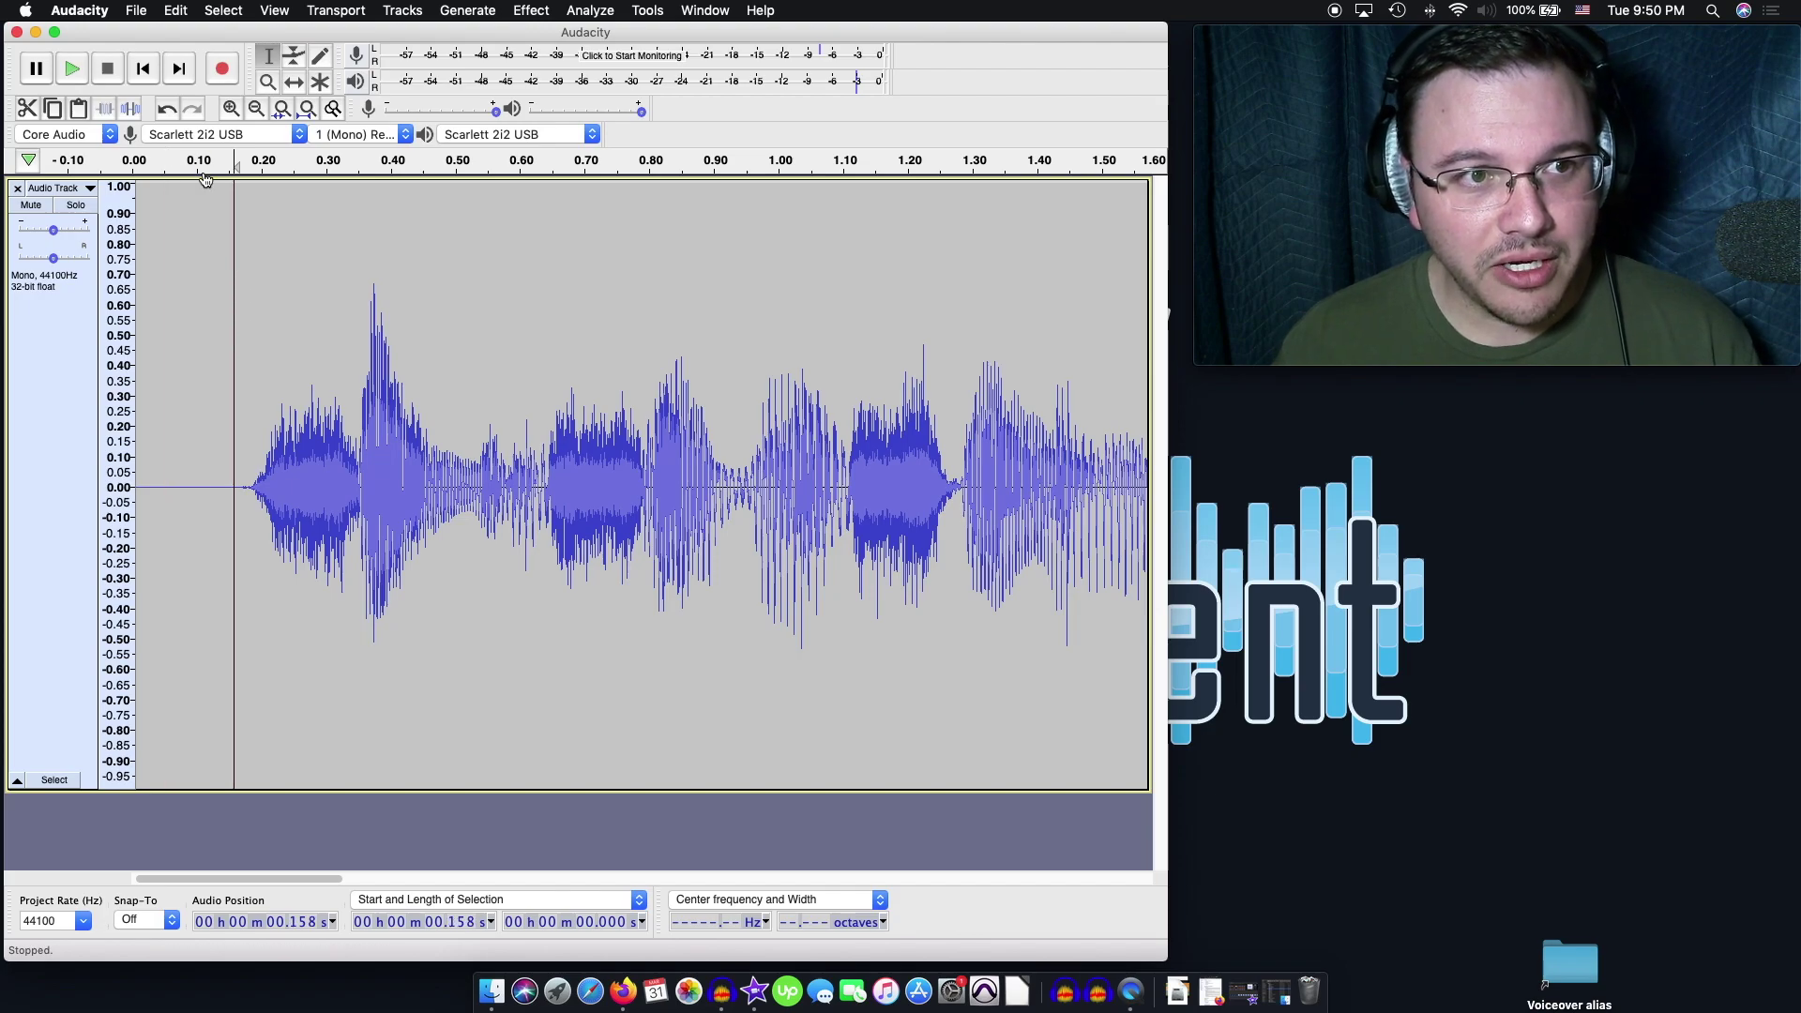
{"action": "left_click", "coordinate": [162, 115]}
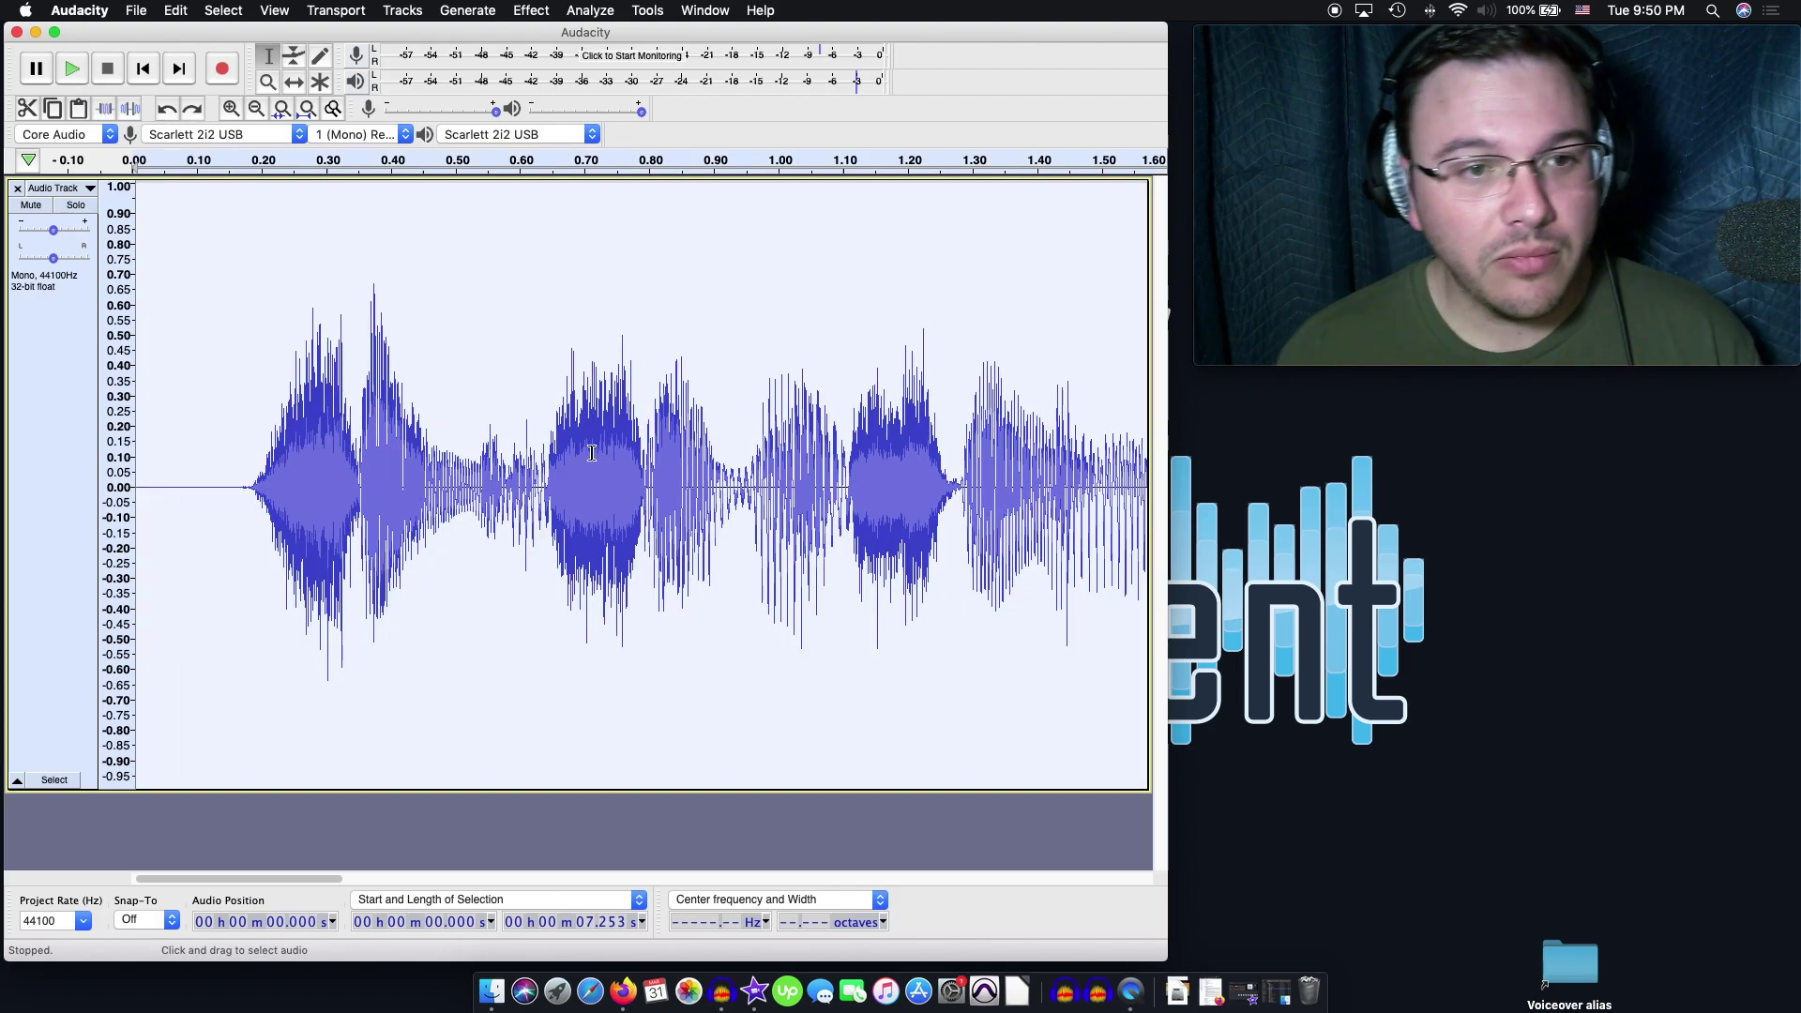
{"action": "key", "text": "space"}
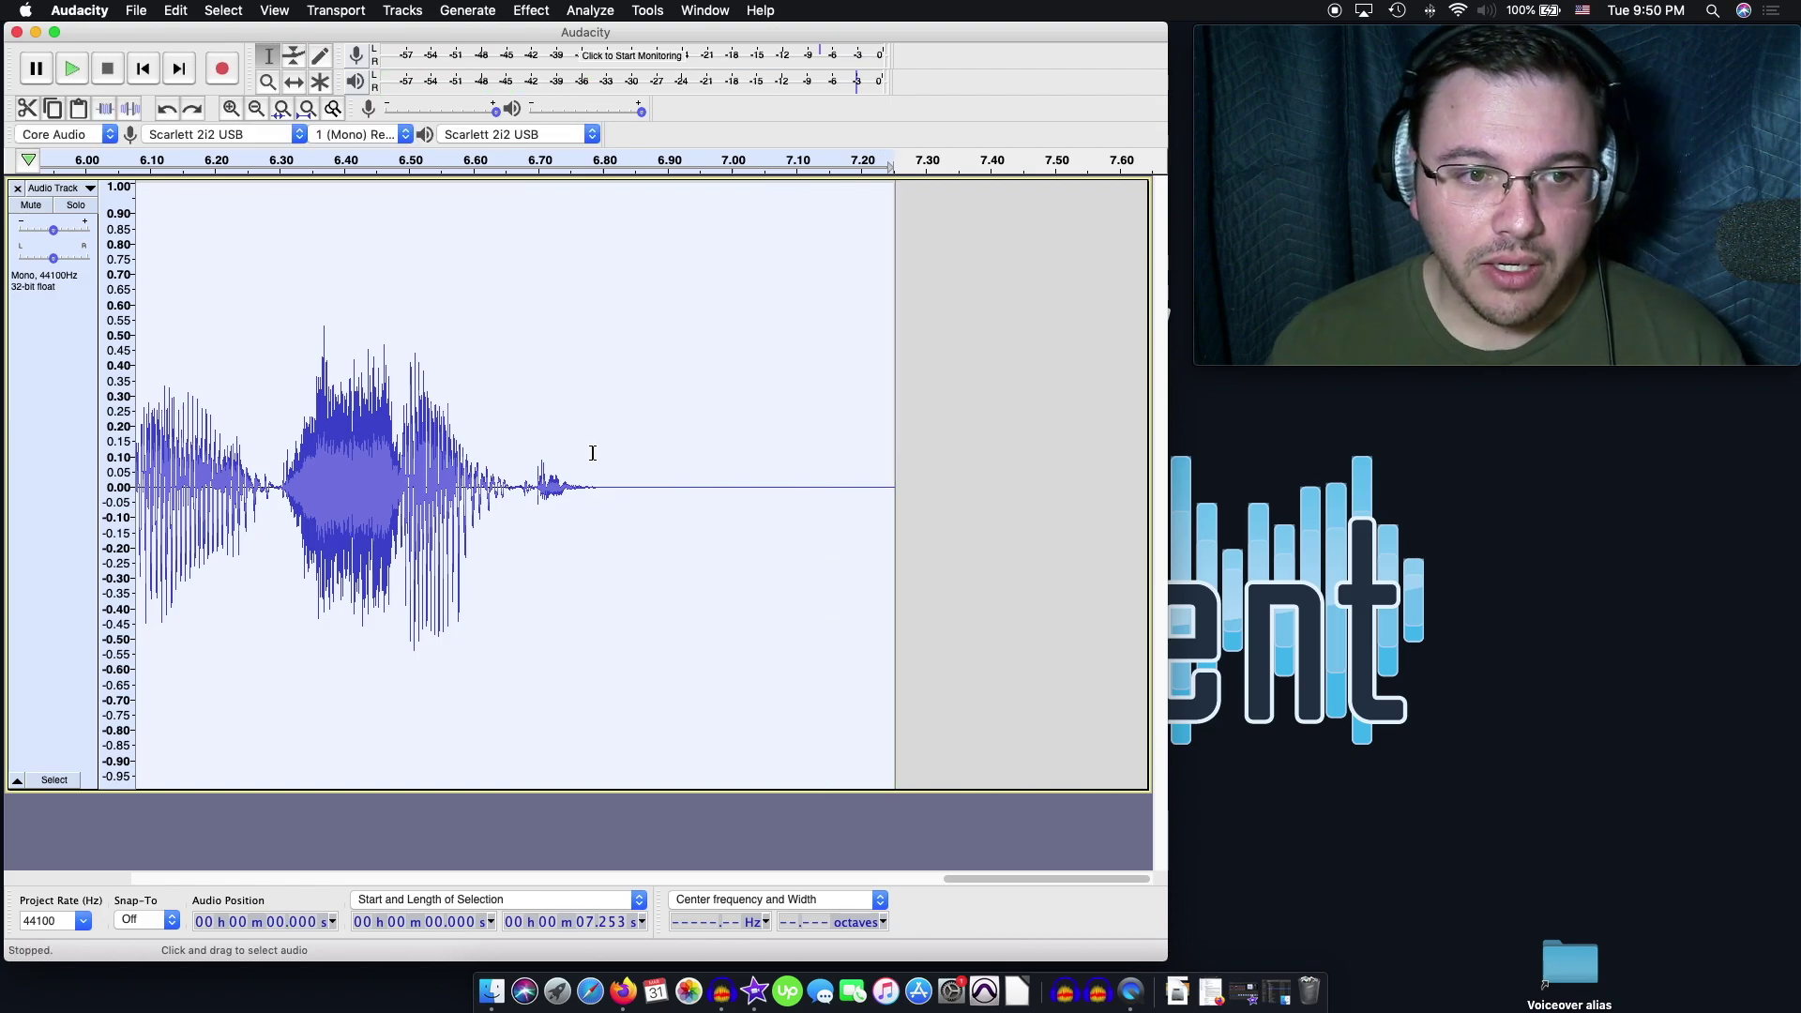
{"action": "key", "text": "Home"}
Step: Redo the de-essing and play the processed audio from 0.068 s
{"action": "left_click", "coordinate": [193, 111]}
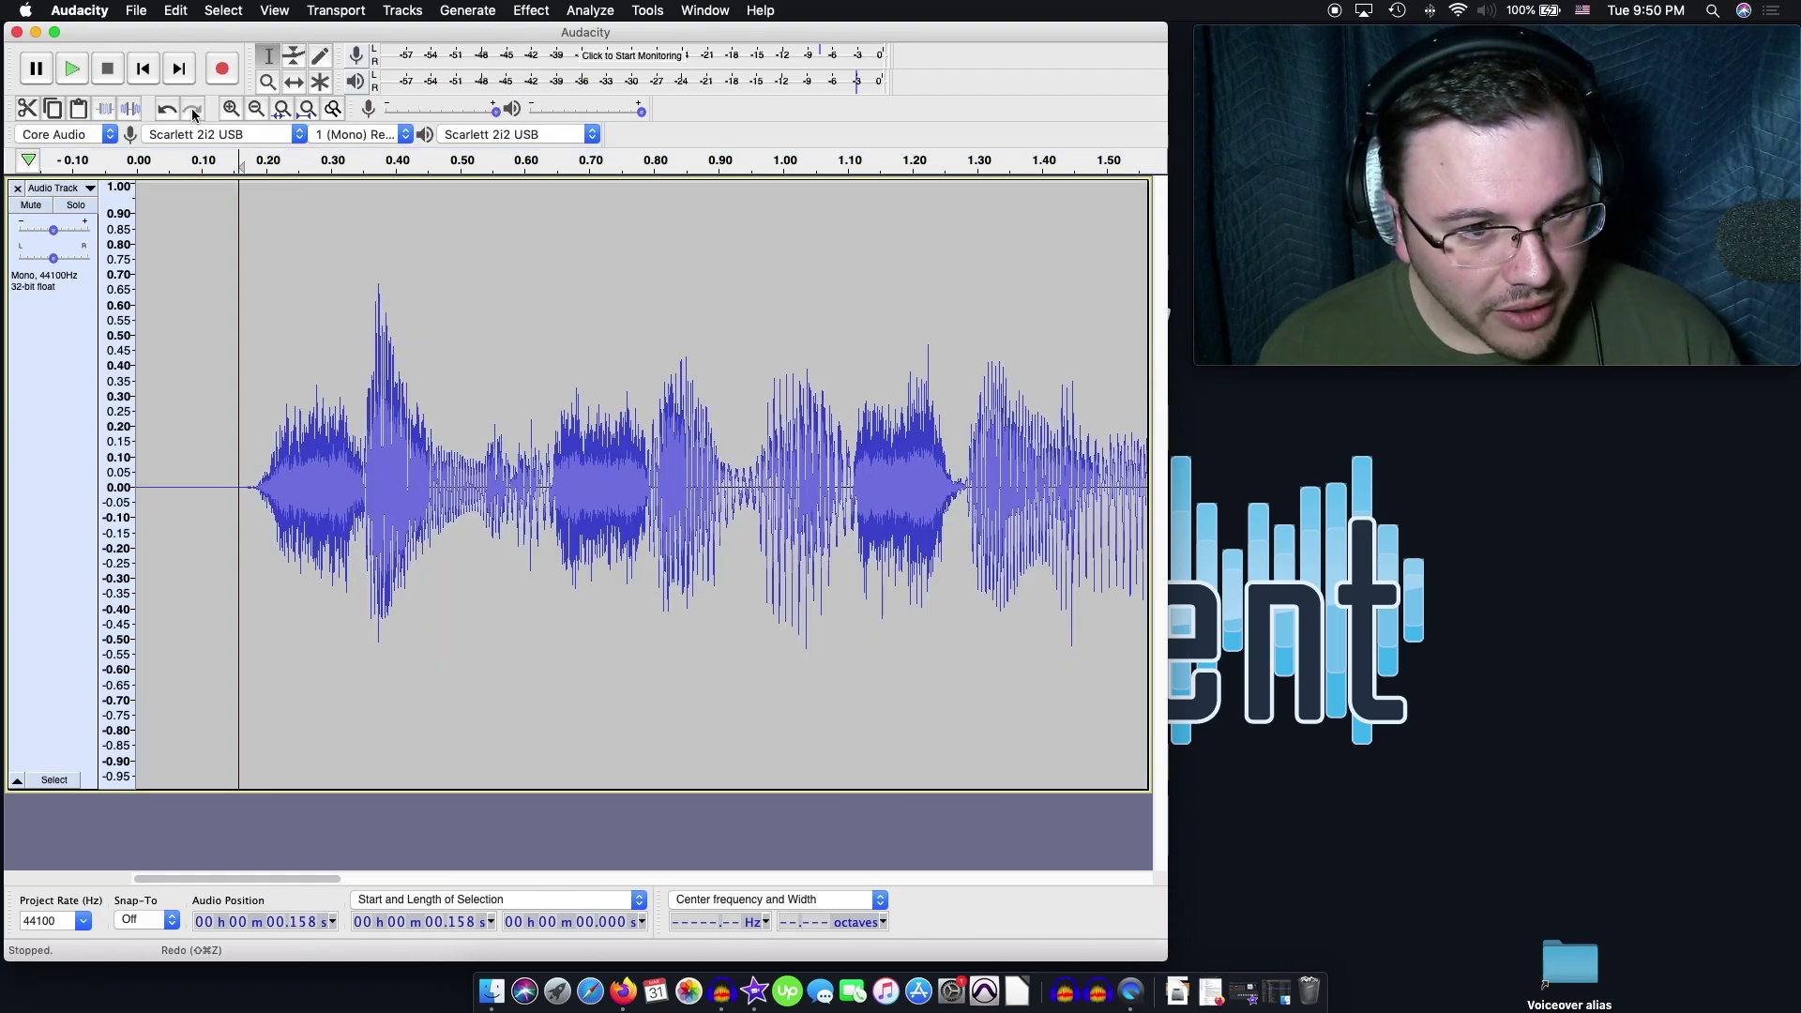
{"action": "left_click", "coordinate": [181, 286]}
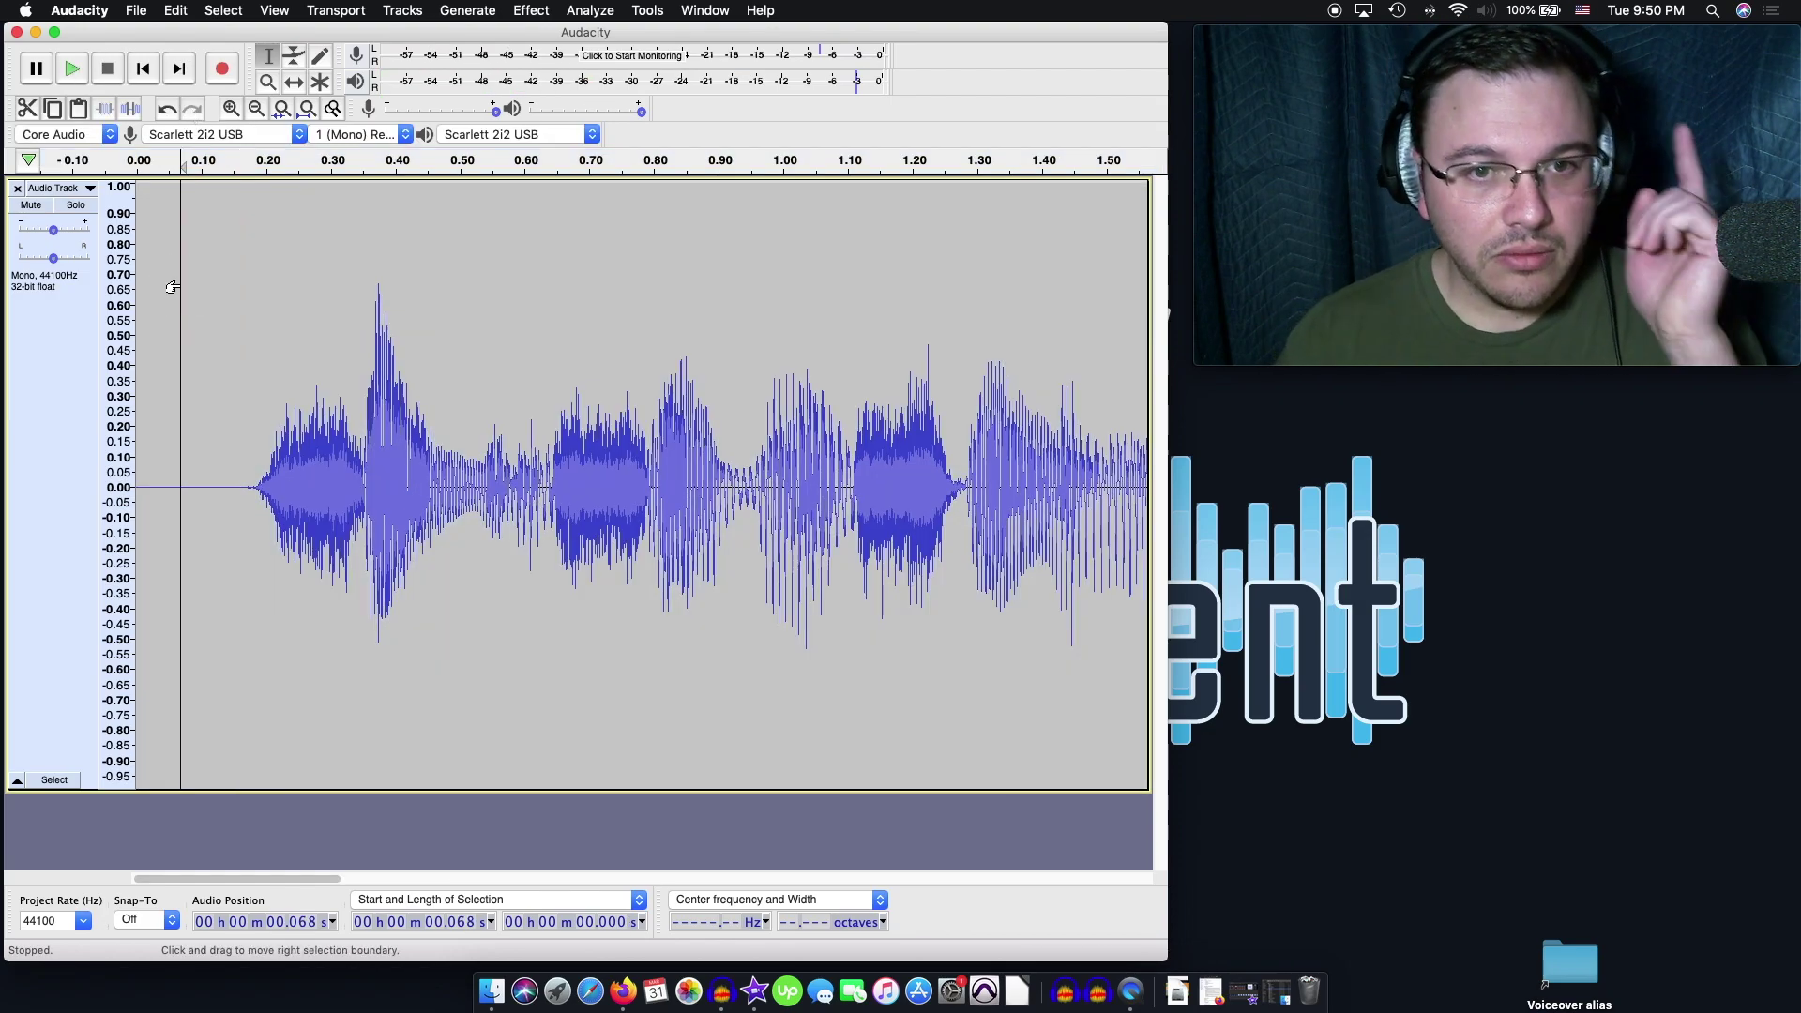
{"action": "key", "text": "space"}
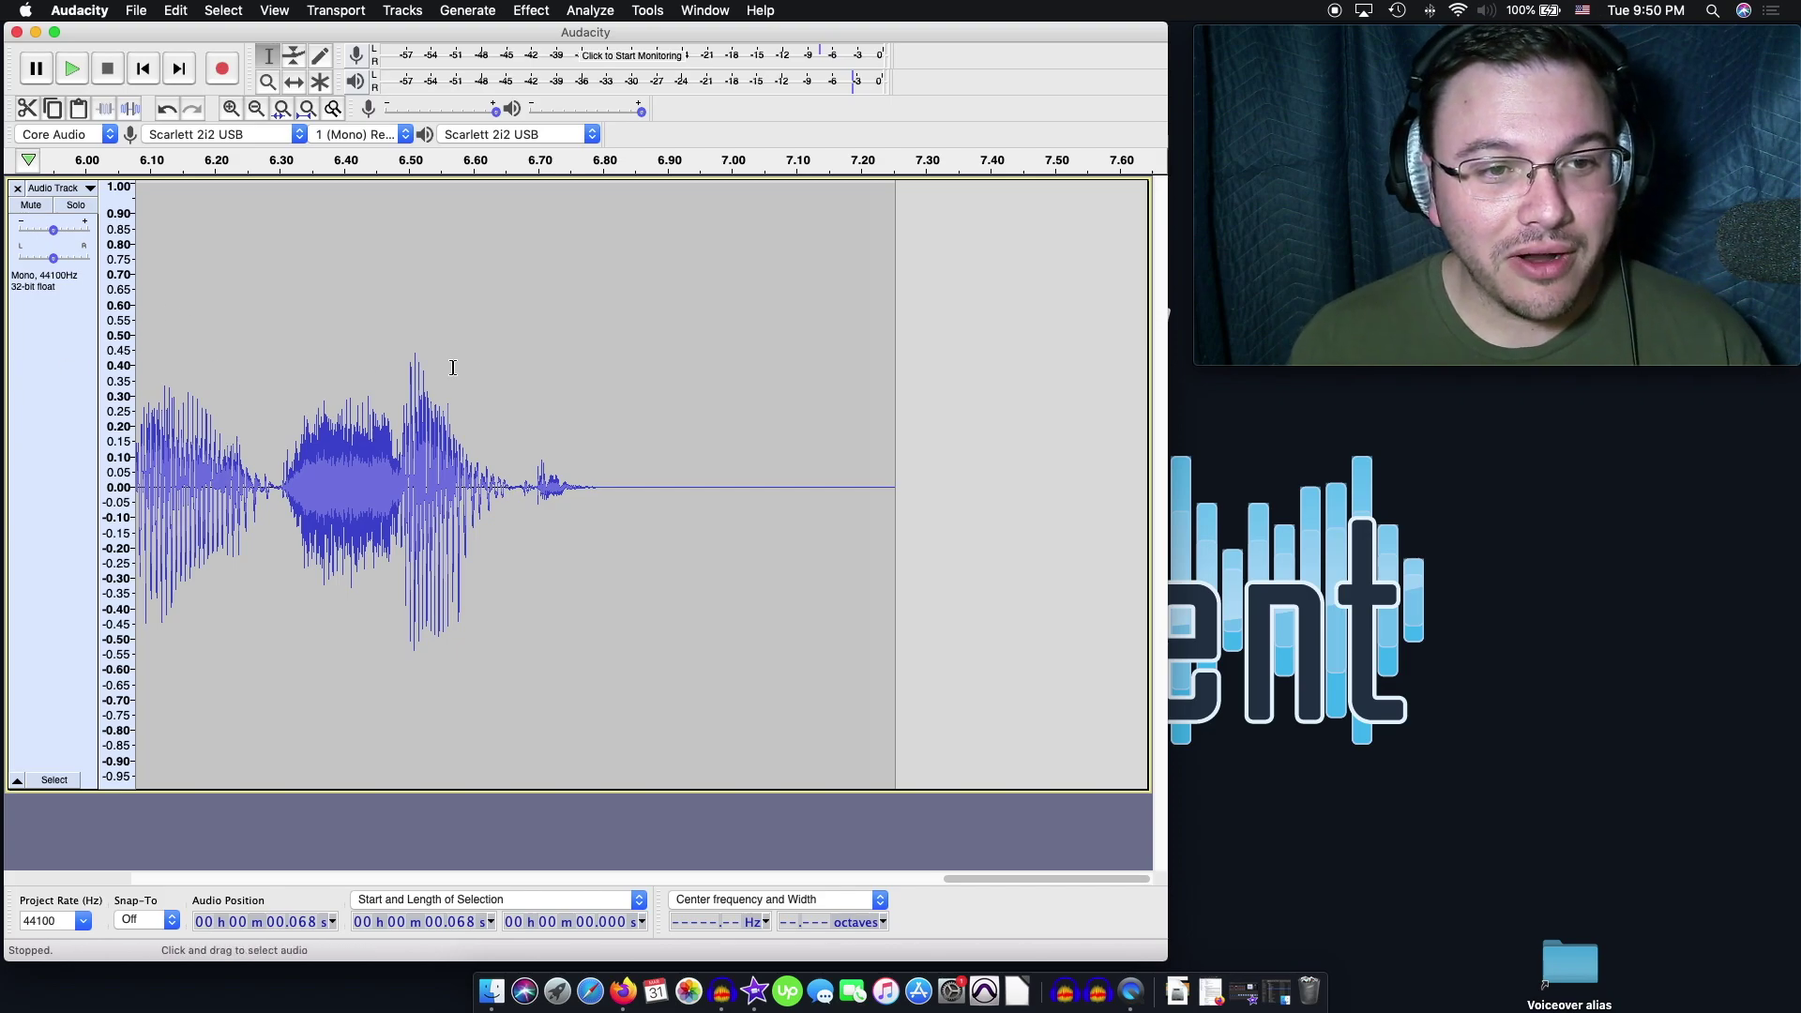
{"action": "left_click_drag", "start_coordinate": [403, 353], "coordinate": [471, 369]}
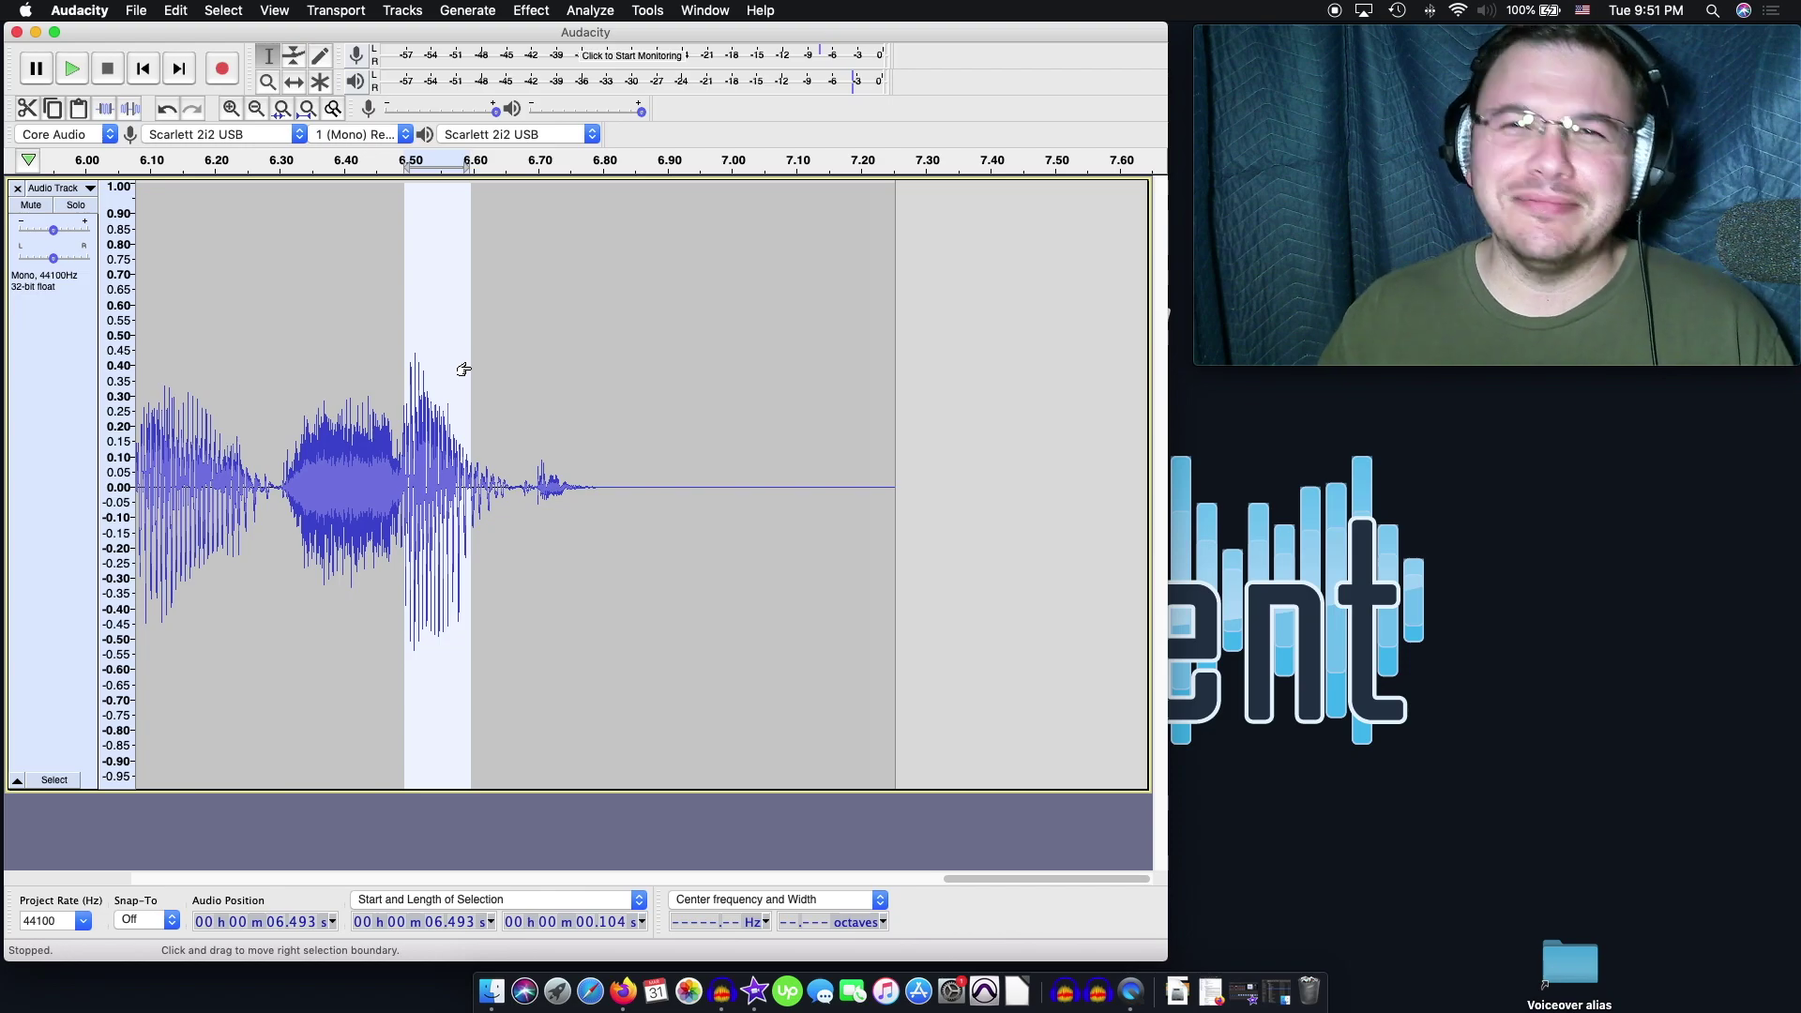
{"action": "left_click", "coordinate": [580, 413]}
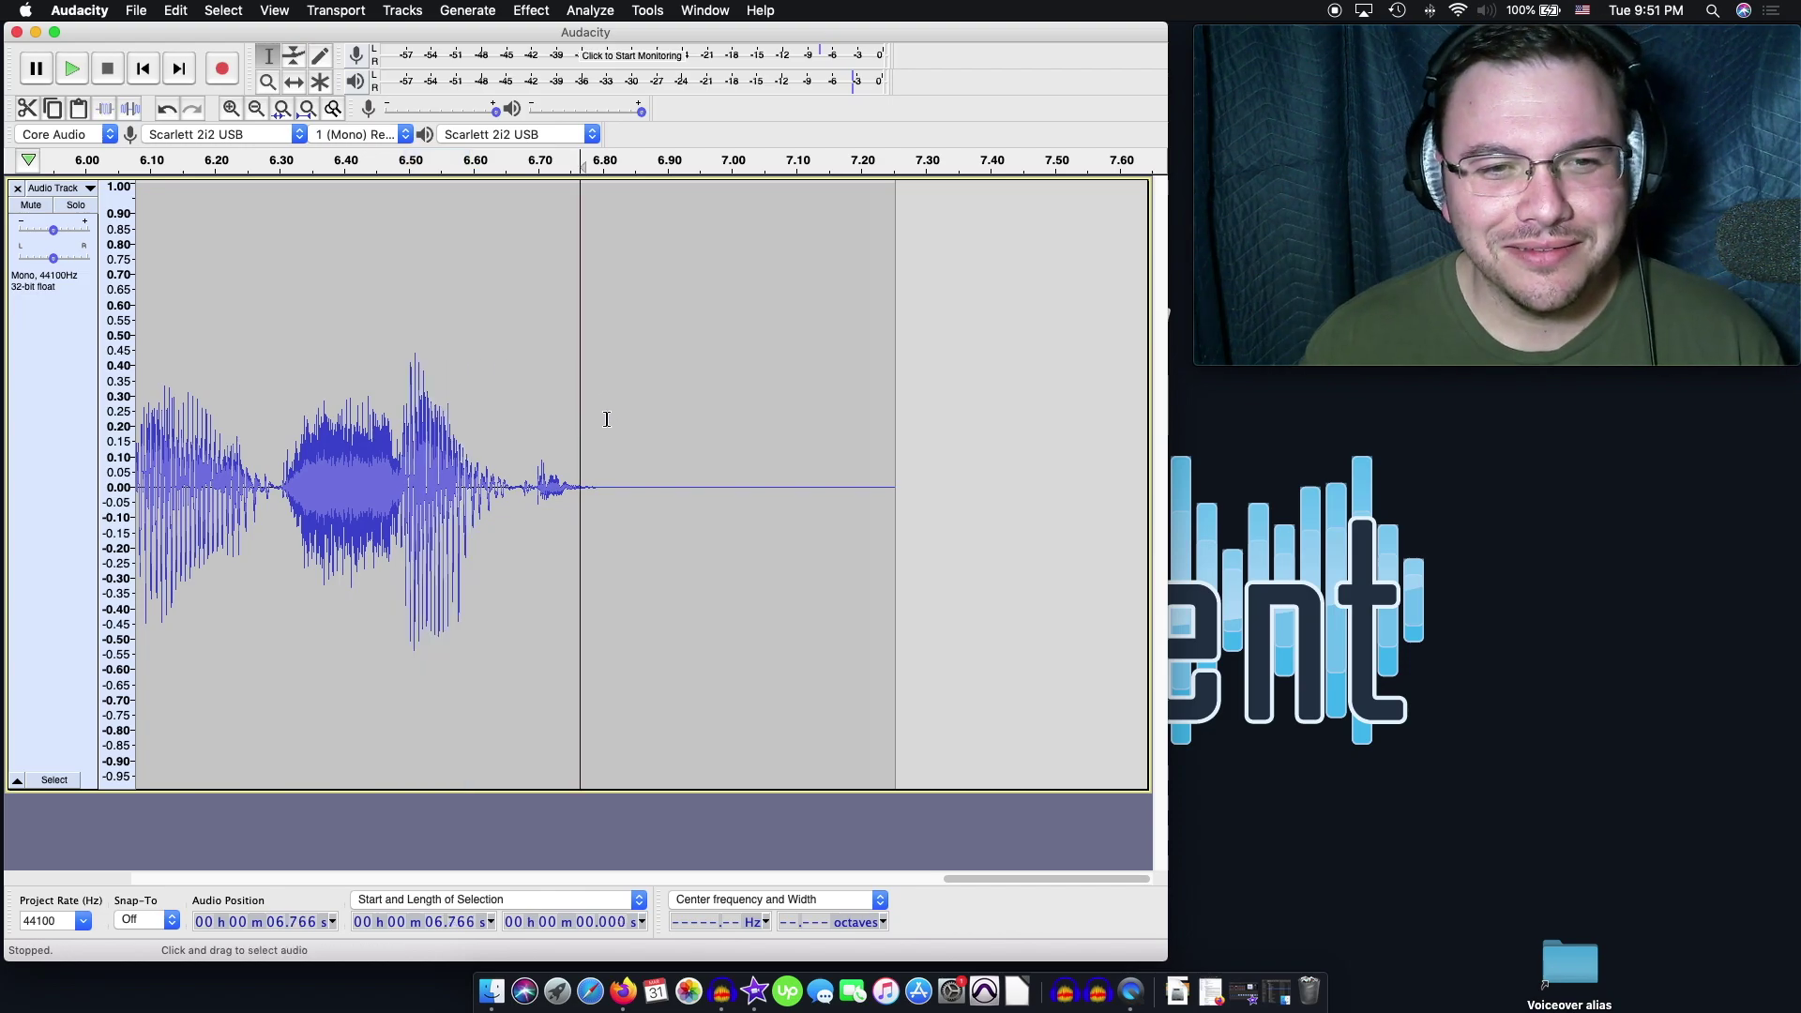